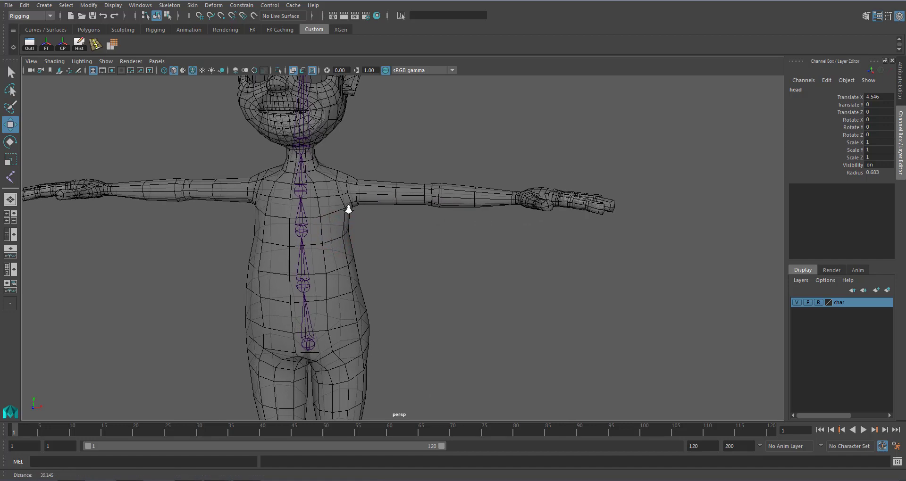
Step: Start a new joint chain in the front view with a clavicle joint beside the neck, at about X 1.06, Y 17.61
{"action": "middle_click_drag", "start_coordinate": [354, 207], "coordinate": [353, 228], "text": "alt"}
{"action": "key", "text": "space"}
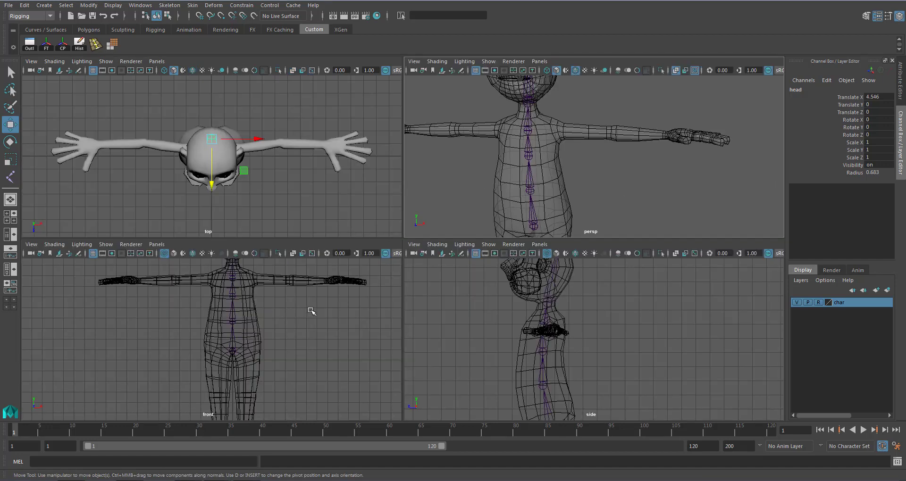
{"action": "key", "text": "space"}
{"action": "middle_click_drag", "start_coordinate": [365, 249], "coordinate": [234, 326], "text": "alt"}
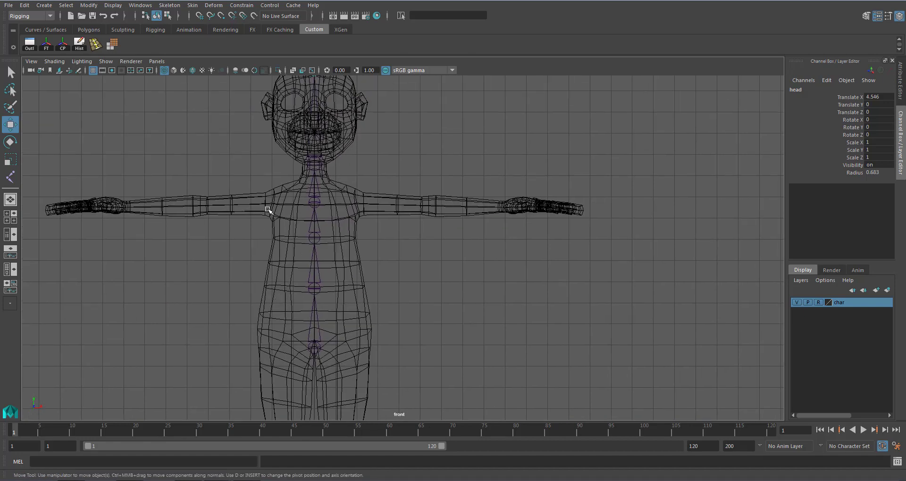
{"action": "right_click_drag", "start_coordinate": [268, 209], "coordinate": [369, 229], "text": "alt"}
{"action": "middle_click_drag", "start_coordinate": [370, 229], "coordinate": [295, 259], "text": "alt"}
{"action": "right_click_drag", "start_coordinate": [296, 258], "coordinate": [317, 279], "text": "alt"}
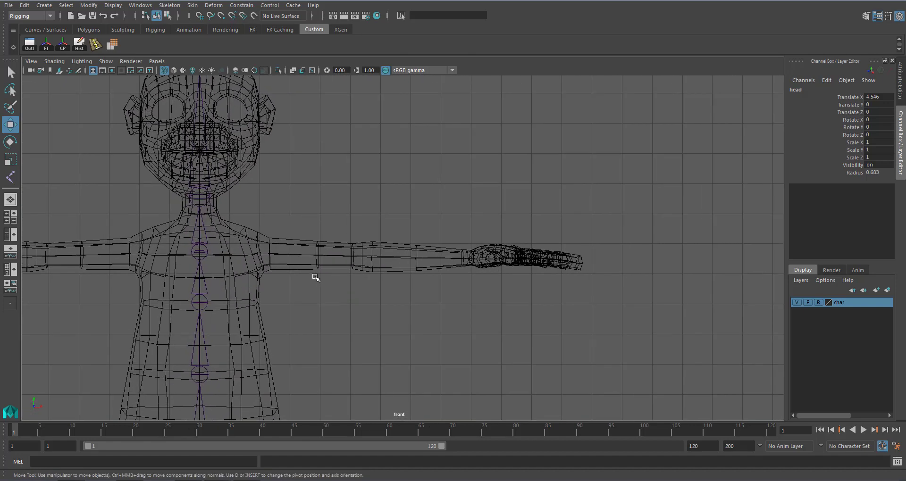
{"action": "left_click", "coordinate": [313, 131]}
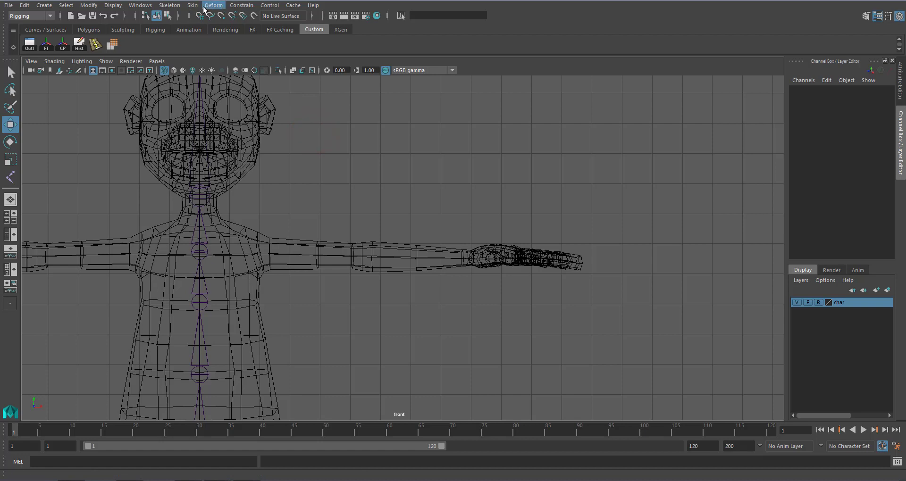
{"action": "left_click", "coordinate": [178, 6]}
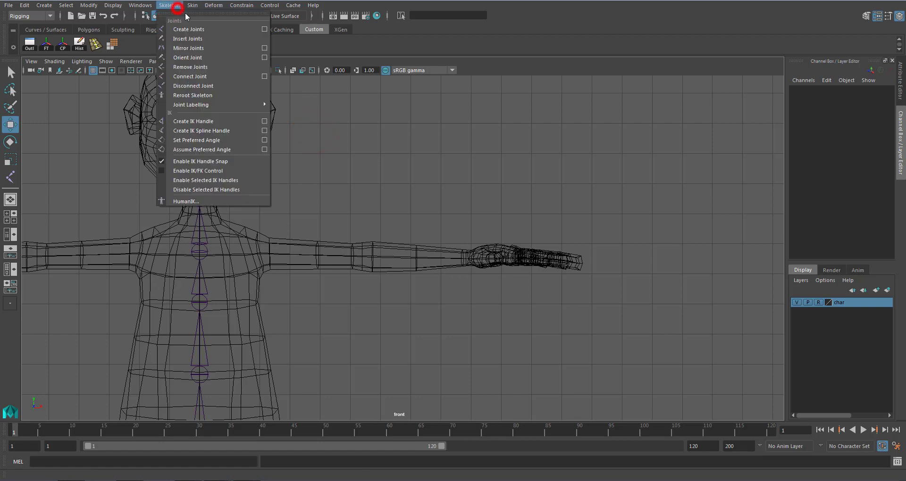
{"action": "left_click", "coordinate": [206, 29]}
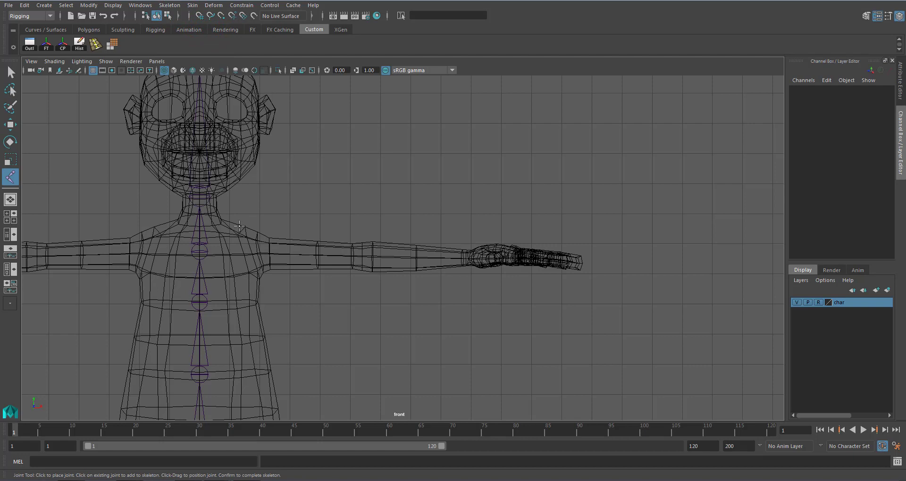
{"action": "left_click", "coordinate": [239, 227]}
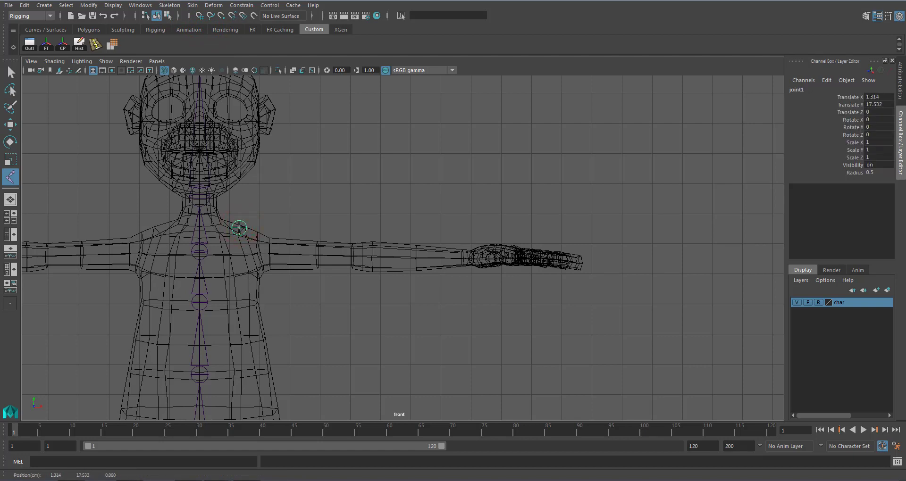
{"action": "middle_click_drag", "start_coordinate": [239, 229], "coordinate": [231, 225]}
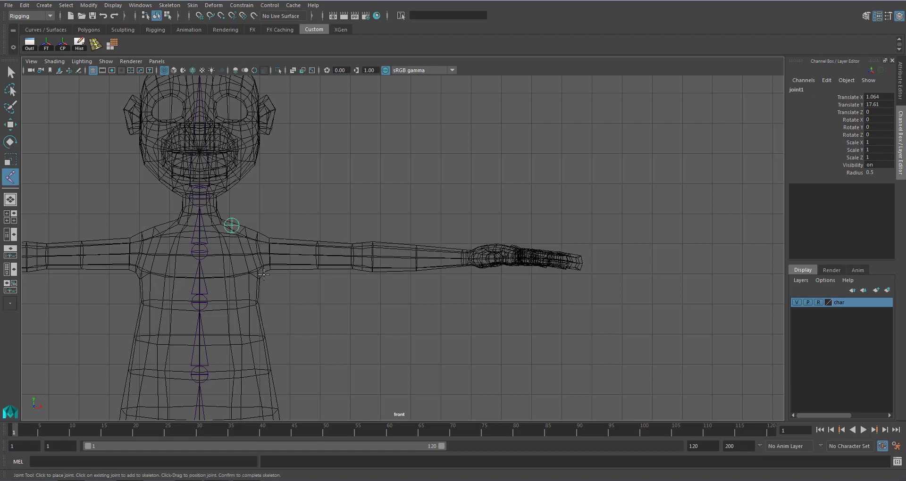
Step: Add shoulder, elbow and wrist joints along the character's arm and complete the joint chain
{"action": "left_click_drag", "start_coordinate": [258, 251], "coordinate": [260, 253]}
{"action": "left_click", "coordinate": [362, 257]}
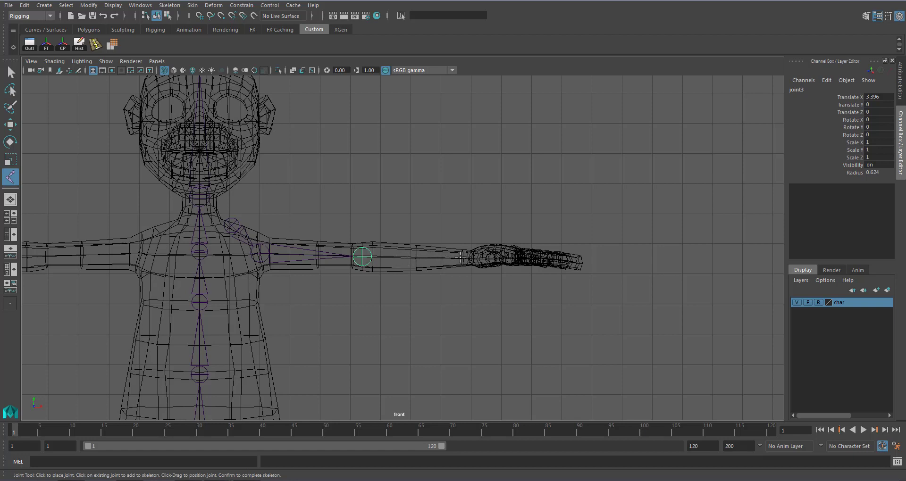
{"action": "left_click", "coordinate": [467, 257]}
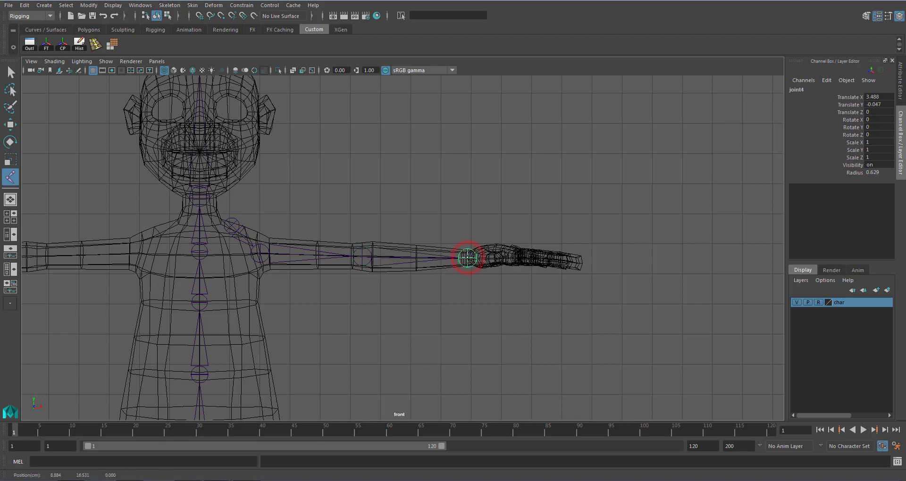
{"action": "key", "text": "space"}
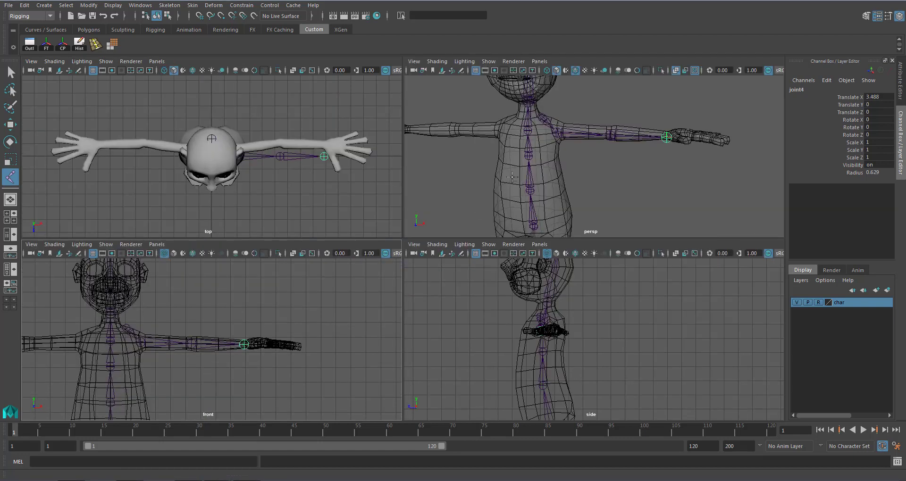
{"action": "key", "text": "space"}
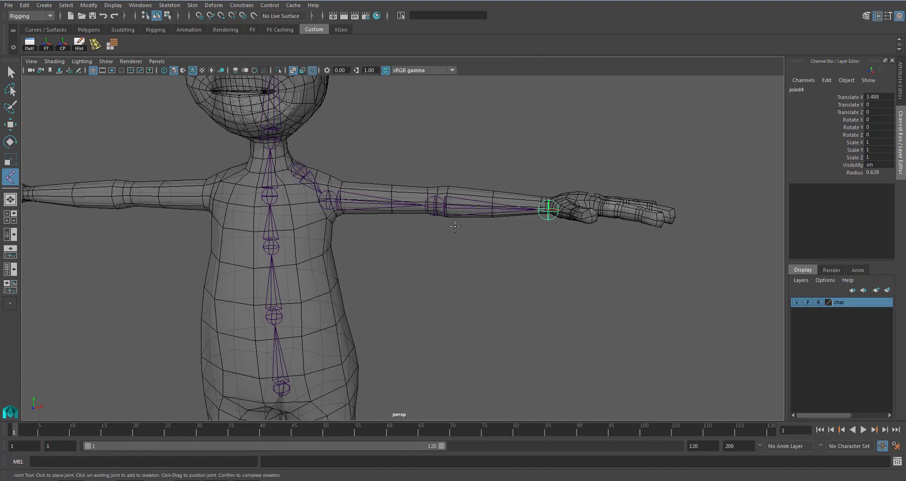
{"action": "left_click_drag", "start_coordinate": [455, 227], "coordinate": [415, 243], "text": "alt"}
{"action": "key", "text": "Return"}
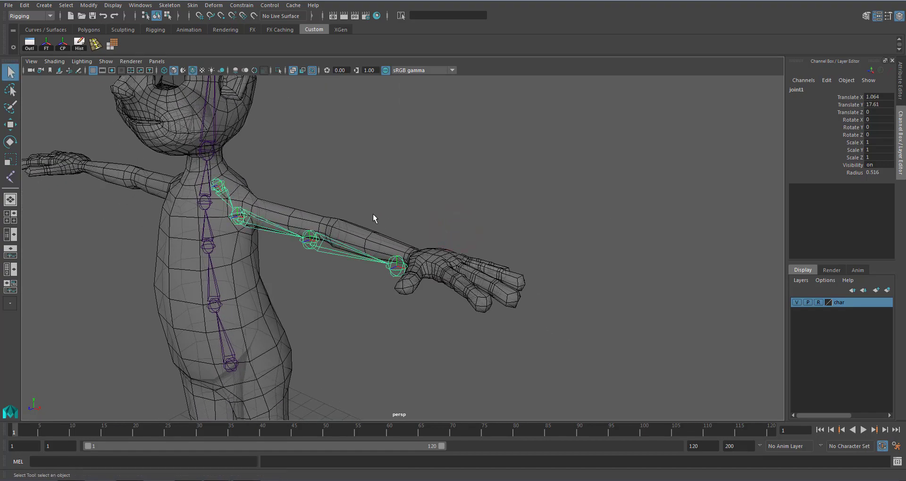
Step: Move the clavicle joint and its arm chain backward into the body, to a Translate Z of about -0.66
{"action": "left_click_drag", "start_coordinate": [373, 215], "coordinate": [330, 243], "text": "alt"}
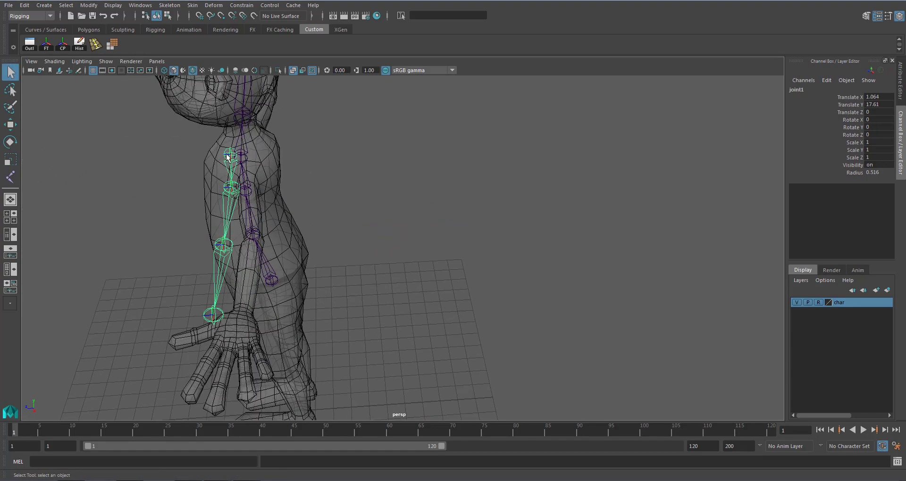
{"action": "left_click_drag", "start_coordinate": [264, 172], "coordinate": [355, 175], "text": "alt"}
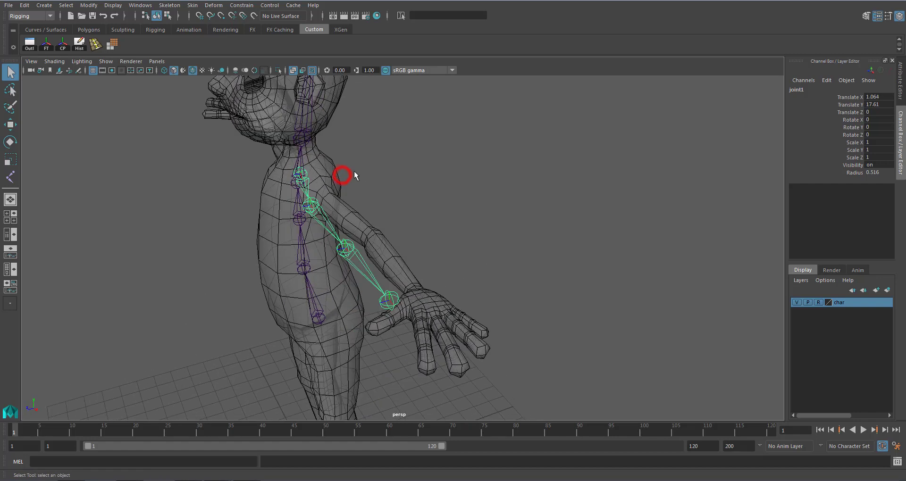
{"action": "left_click", "coordinate": [303, 171]}
{"action": "key", "text": "w"}
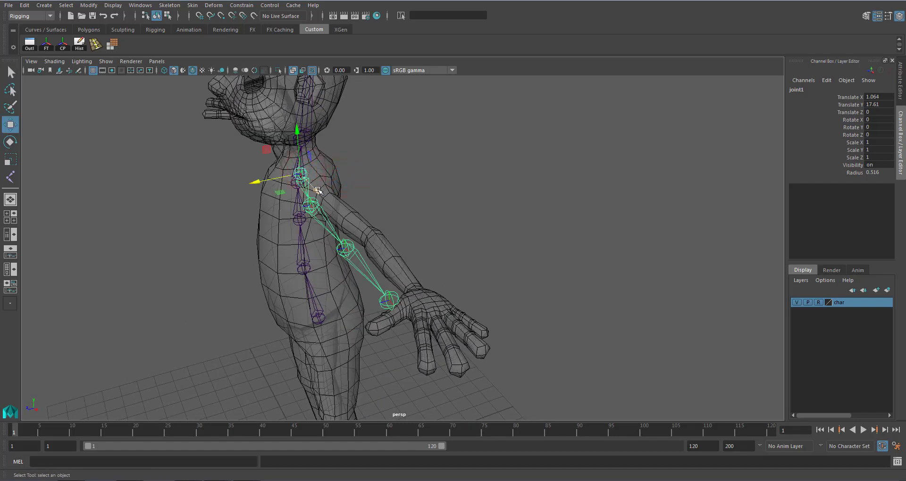
{"action": "left_click_drag", "start_coordinate": [257, 182], "coordinate": [283, 182]}
{"action": "key", "text": "space"}
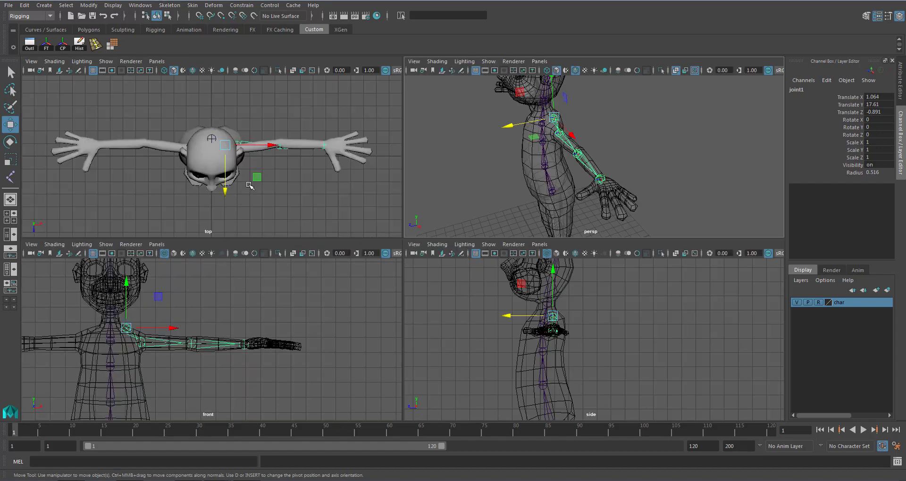
{"action": "key", "text": "4"}
{"action": "key", "text": "space"}
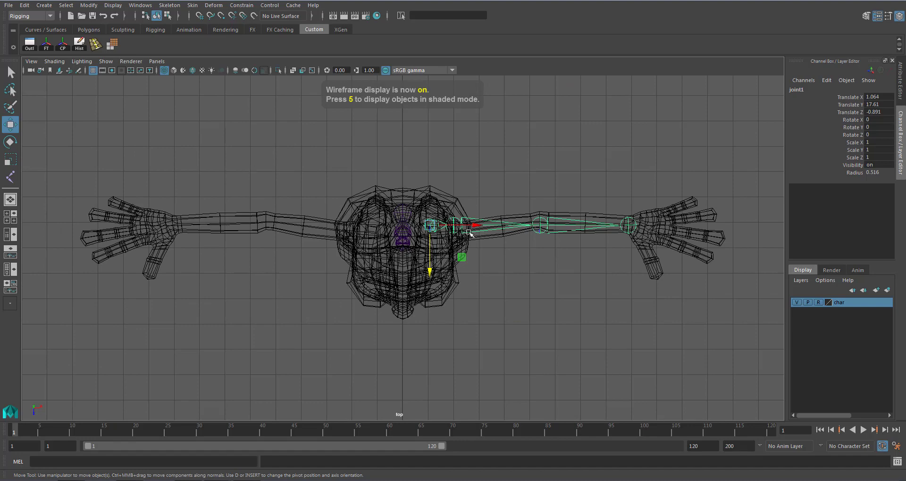
{"action": "middle_click_drag", "start_coordinate": [469, 232], "coordinate": [363, 237], "text": "alt"}
{"action": "right_click_drag", "start_coordinate": [389, 250], "coordinate": [479, 314], "text": "alt"}
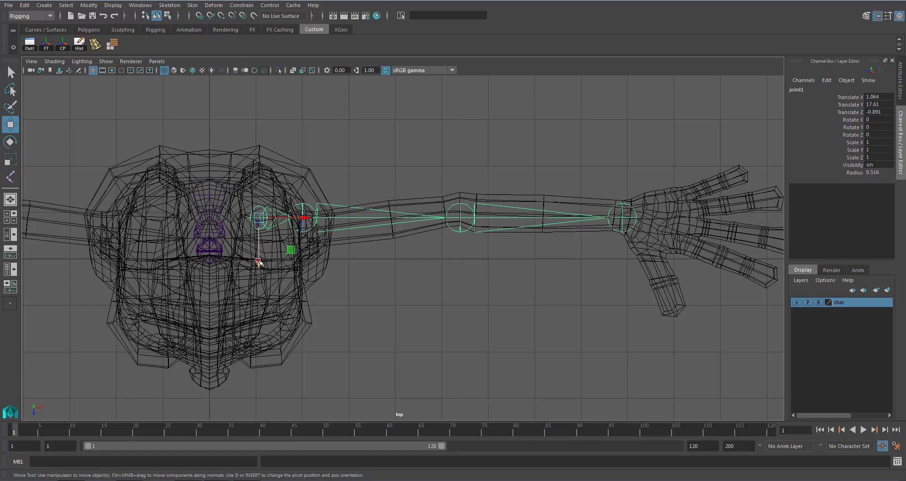
{"action": "left_click_drag", "start_coordinate": [258, 263], "coordinate": [258, 274]}
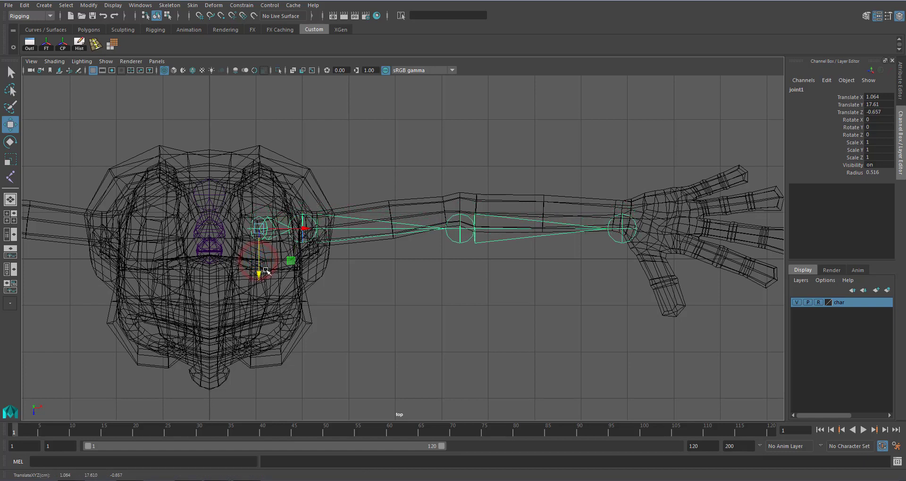
Step: Align the elbow and wrist joints with the arm mesh in the top view, at Translate Z about -0.38 and 0.10
{"action": "left_click", "coordinate": [460, 244]}
{"action": "left_click_drag", "start_coordinate": [460, 274], "coordinate": [460, 255]}
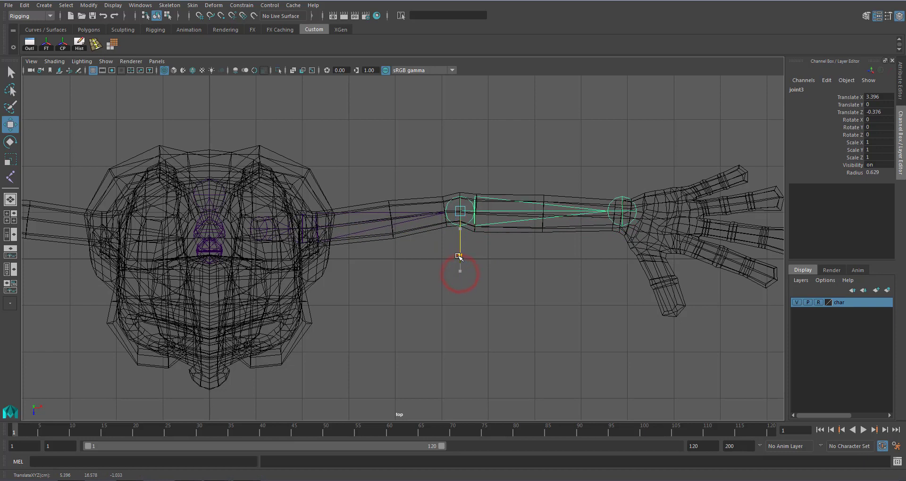
{"action": "left_click", "coordinate": [623, 222]}
{"action": "left_click_drag", "start_coordinate": [622, 253], "coordinate": [622, 257]}
{"action": "key", "text": "space"}
{"action": "key", "text": "space"}
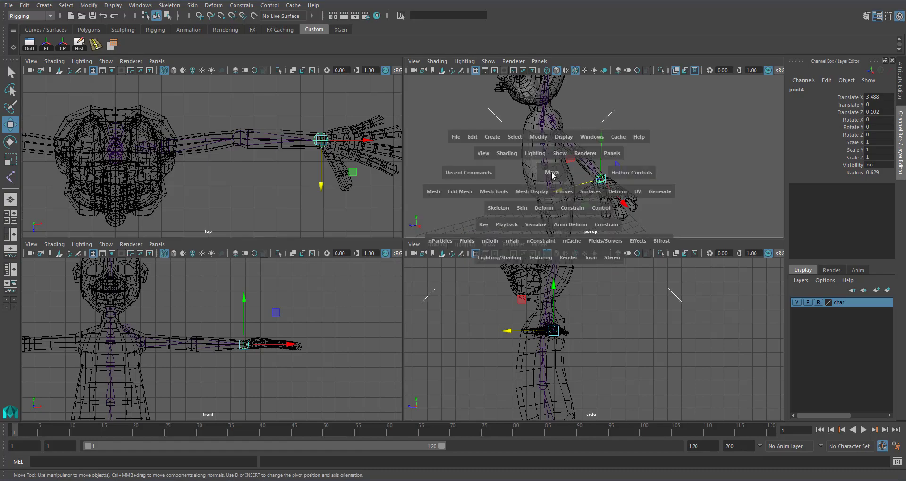
Step: Insert a forearm joint about midway between the elbow and wrist, at a Translate X of about 1.83
{"action": "left_click_drag", "start_coordinate": [360, 228], "coordinate": [438, 222], "text": "alt"}
{"action": "left_click_drag", "start_coordinate": [477, 171], "coordinate": [475, 175], "text": "alt"}
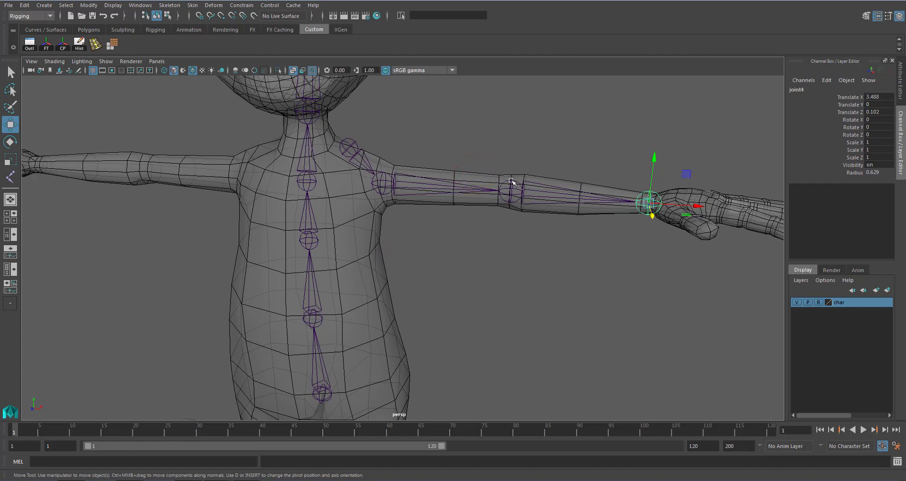
{"action": "middle_click_drag", "start_coordinate": [551, 198], "coordinate": [440, 212], "text": "alt"}
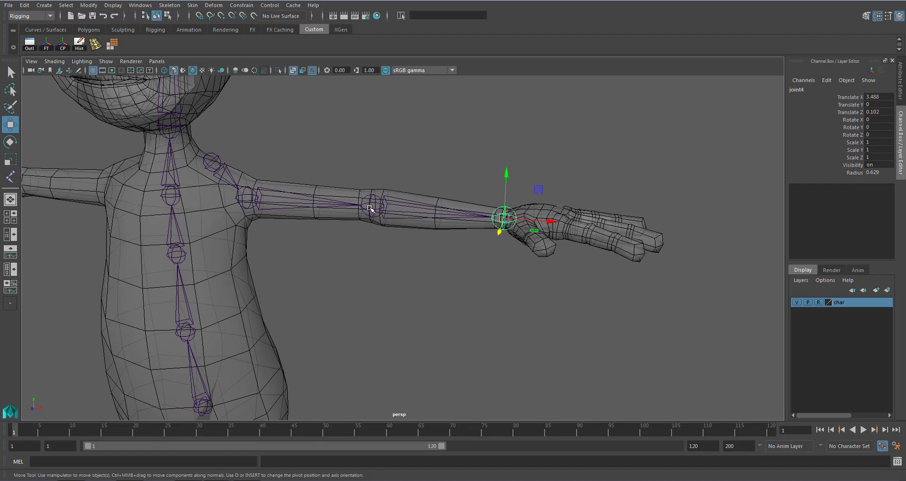
{"action": "middle_click_drag", "start_coordinate": [467, 244], "coordinate": [420, 225], "text": "alt"}
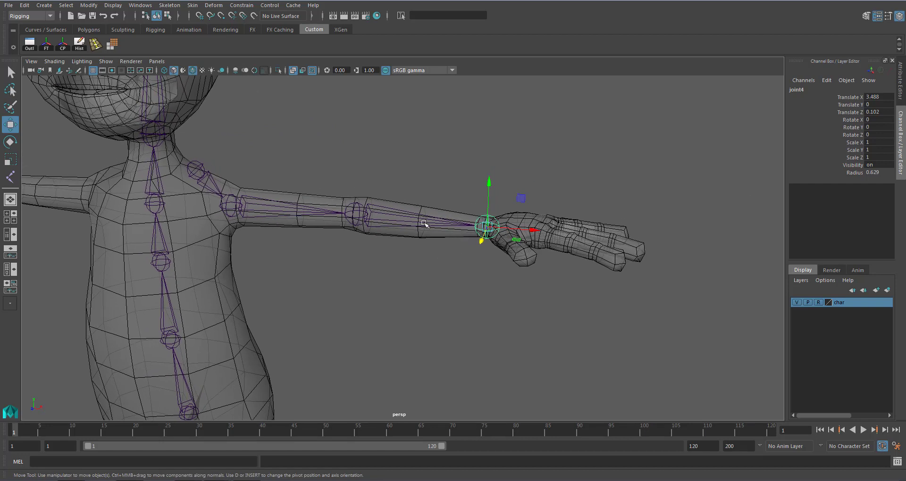
{"action": "right_click_drag", "start_coordinate": [423, 242], "coordinate": [433, 226], "text": "alt"}
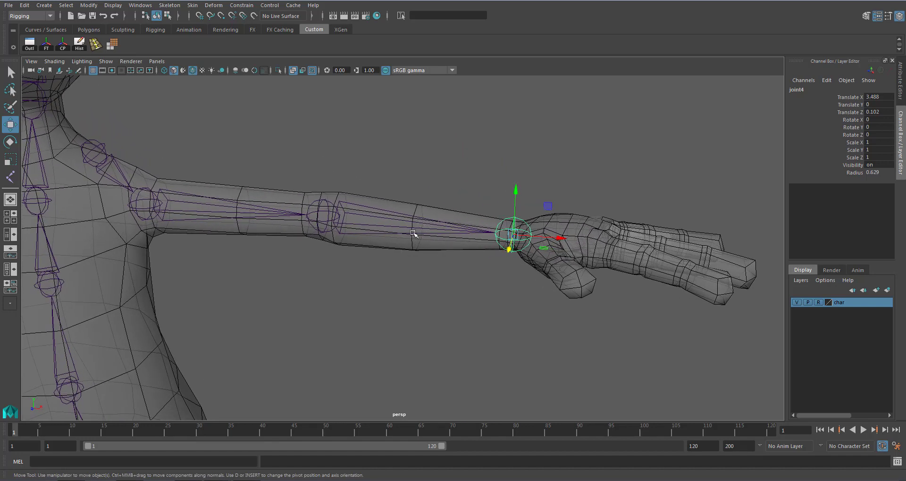
{"action": "left_click_drag", "start_coordinate": [421, 253], "coordinate": [379, 210], "text": "alt"}
{"action": "left_click", "coordinate": [397, 196]}
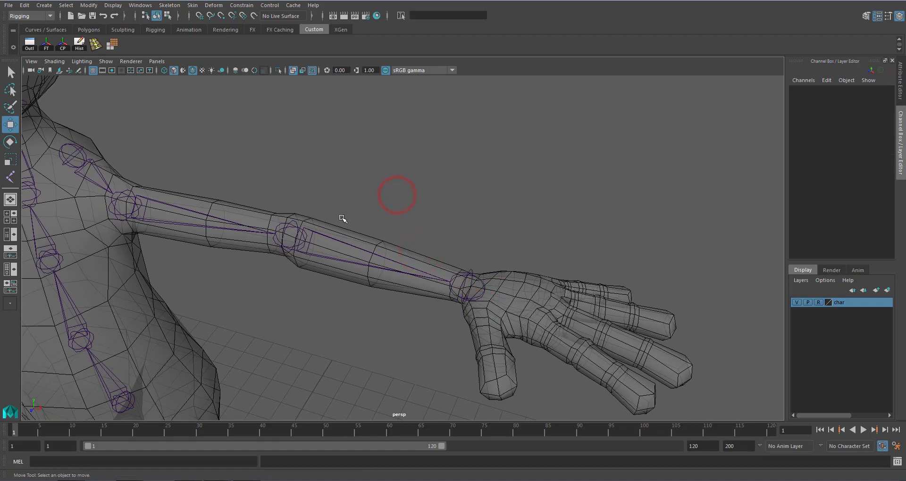
{"action": "left_click", "coordinate": [169, 5]}
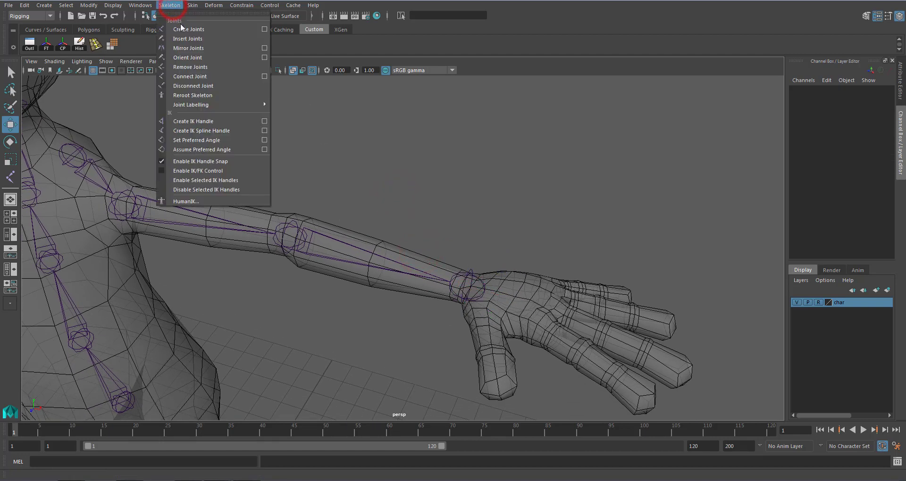
{"action": "left_click", "coordinate": [187, 39]}
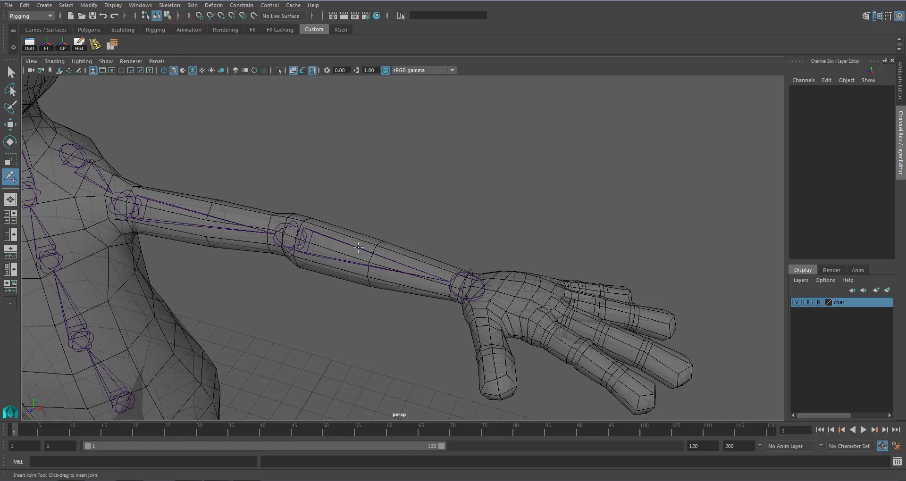
{"action": "left_click_drag", "start_coordinate": [358, 247], "coordinate": [454, 271]}
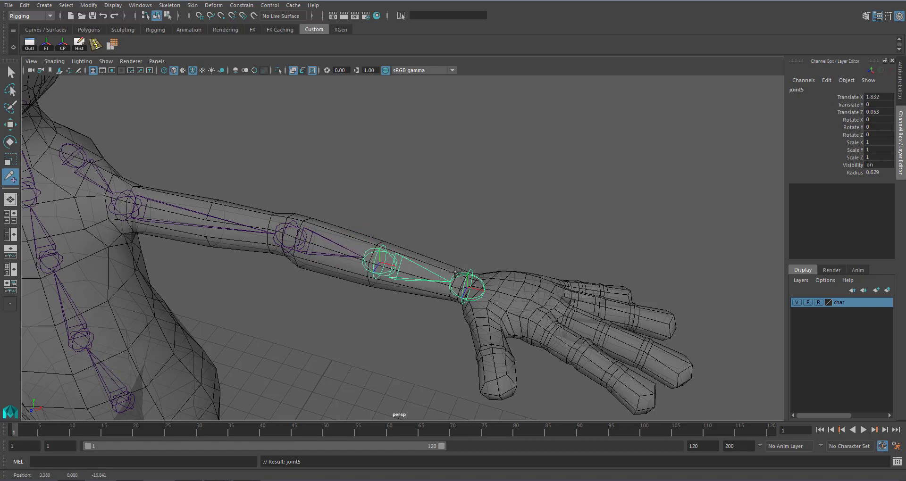
{"action": "left_click_drag", "start_coordinate": [454, 271], "coordinate": [454, 271]}
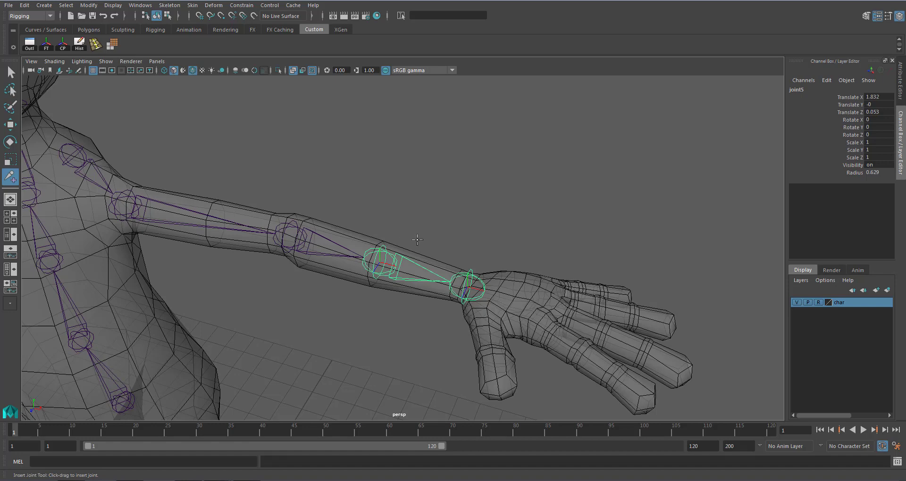
{"action": "key", "text": "q"}
Step: Deselect the joints and examine the arm chain's placement inside the mesh from several angles
{"action": "left_click_drag", "start_coordinate": [394, 252], "coordinate": [275, 182], "text": "alt"}
{"action": "left_click", "coordinate": [391, 234]}
{"action": "right_click_drag", "start_coordinate": [275, 182], "coordinate": [317, 225], "text": "alt"}
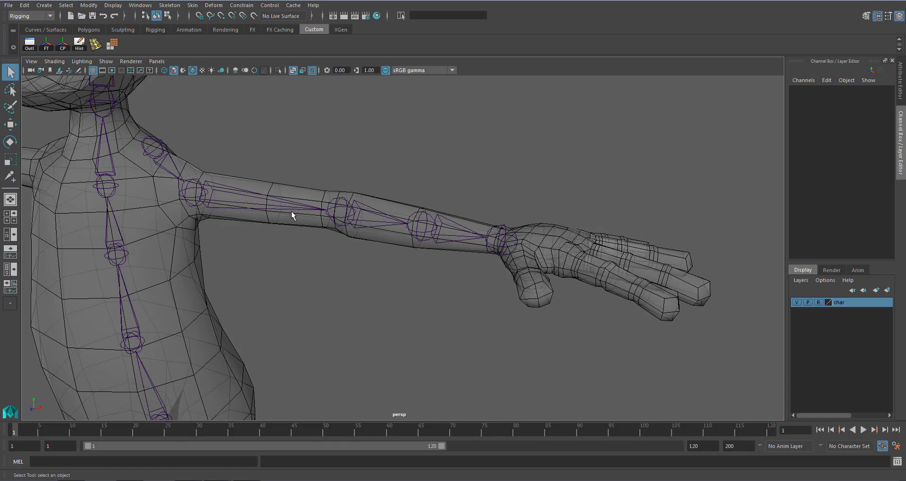
{"action": "left_click_drag", "start_coordinate": [352, 246], "coordinate": [305, 231], "text": "alt"}
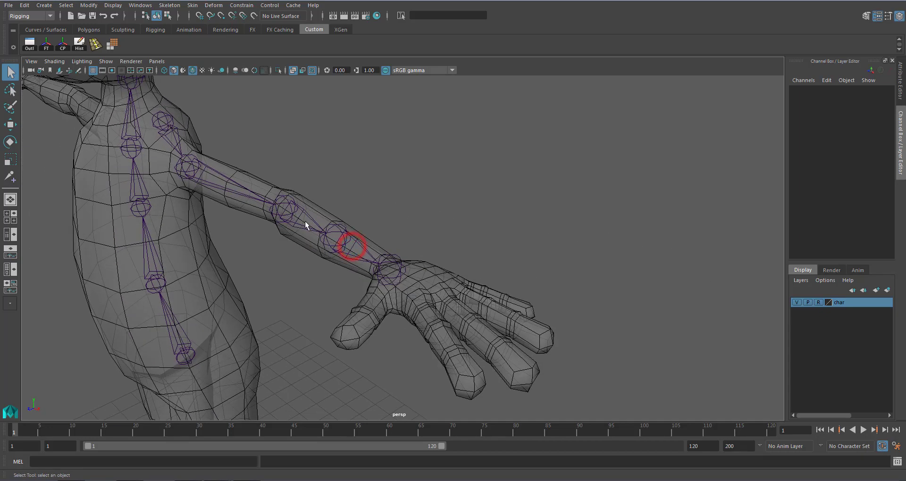
{"action": "middle_click_drag", "start_coordinate": [283, 177], "coordinate": [284, 183], "text": "alt"}
{"action": "mouse_move", "coordinate": [284, 183]}
{"action": "left_mouse_down", "text": "alt"}
{"action": "mouse_move", "coordinate": [263, 171]}
{"action": "mouse_move", "coordinate": [299, 191]}
{"action": "mouse_move", "coordinate": [299, 180]}
{"action": "left_mouse_up", "text": "alt"}
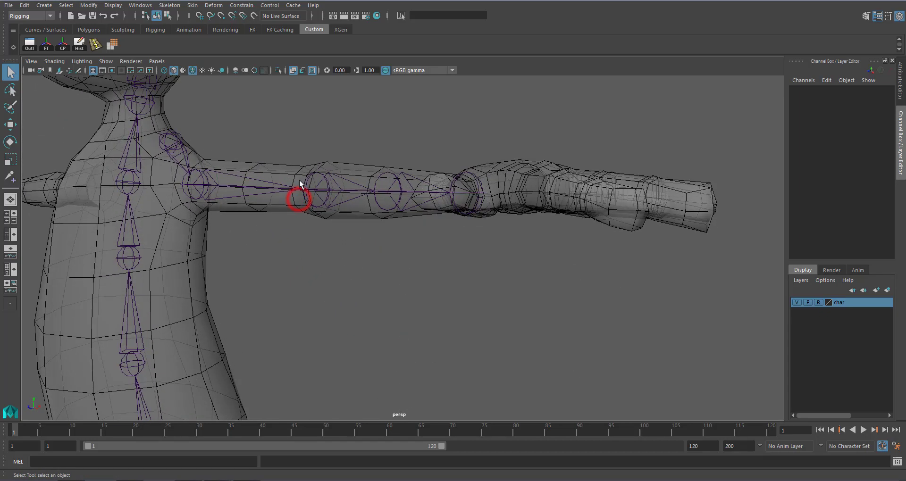
{"action": "middle_click_drag", "start_coordinate": [299, 180], "coordinate": [320, 201], "text": "alt"}
{"action": "mouse_move", "coordinate": [320, 201]}
{"action": "left_mouse_down", "text": "alt"}
{"action": "mouse_move", "coordinate": [307, 196]}
{"action": "mouse_move", "coordinate": [314, 194]}
{"action": "left_mouse_up", "text": "alt"}
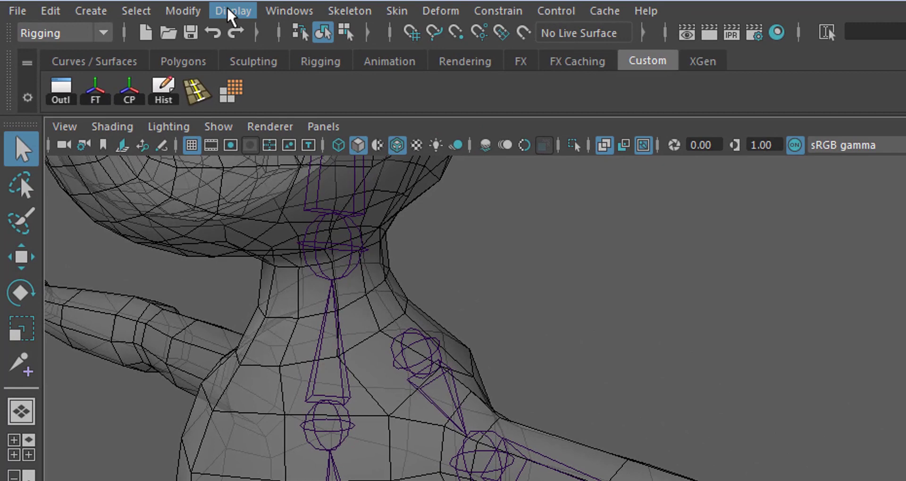
Step: Set the joint display scale to 0.66
{"action": "left_click", "coordinate": [231, 11]}
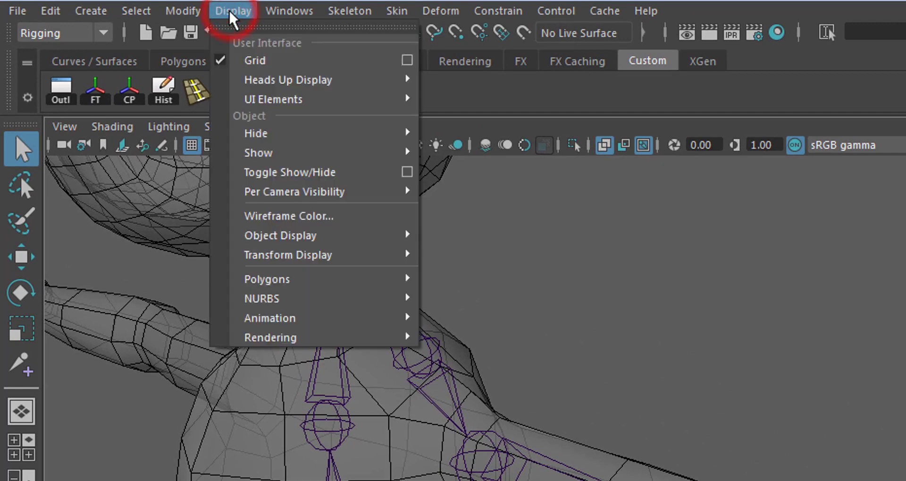
{"action": "mouse_move", "coordinate": [337, 242]}
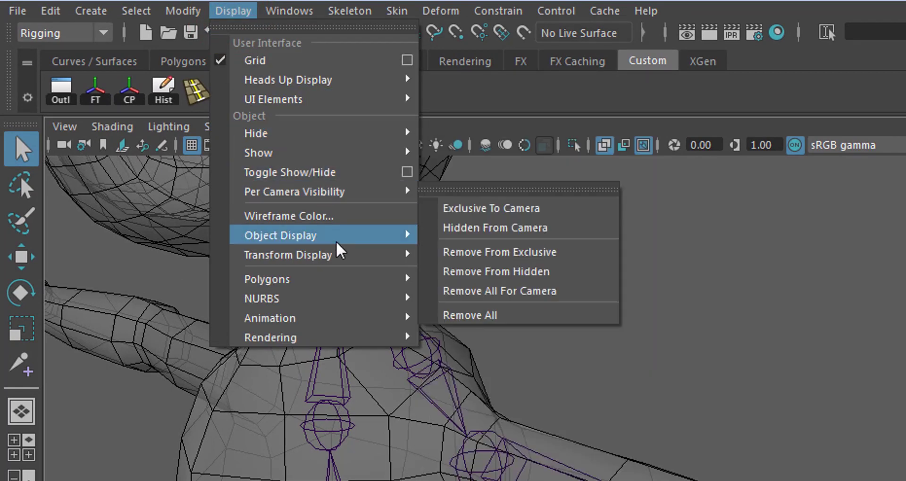
{"action": "mouse_move", "coordinate": [349, 318]}
{"action": "left_click", "coordinate": [467, 375]}
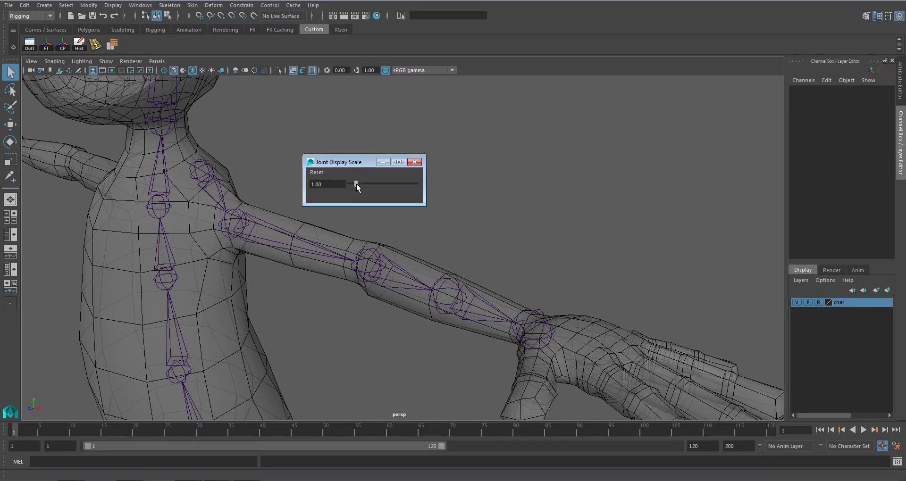
{"action": "left_click_drag", "start_coordinate": [357, 184], "coordinate": [485, 151]}
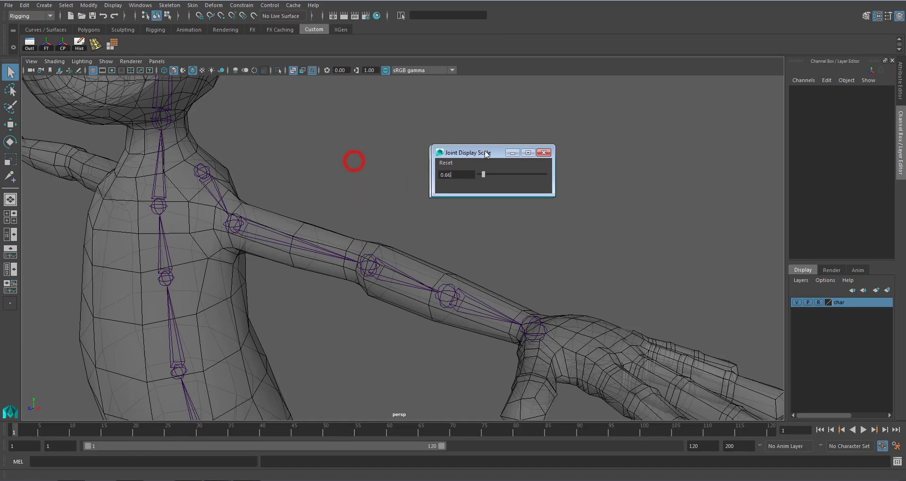
{"action": "left_click_drag", "start_coordinate": [348, 264], "coordinate": [449, 242], "text": "alt"}
{"action": "left_click", "coordinate": [545, 152]}
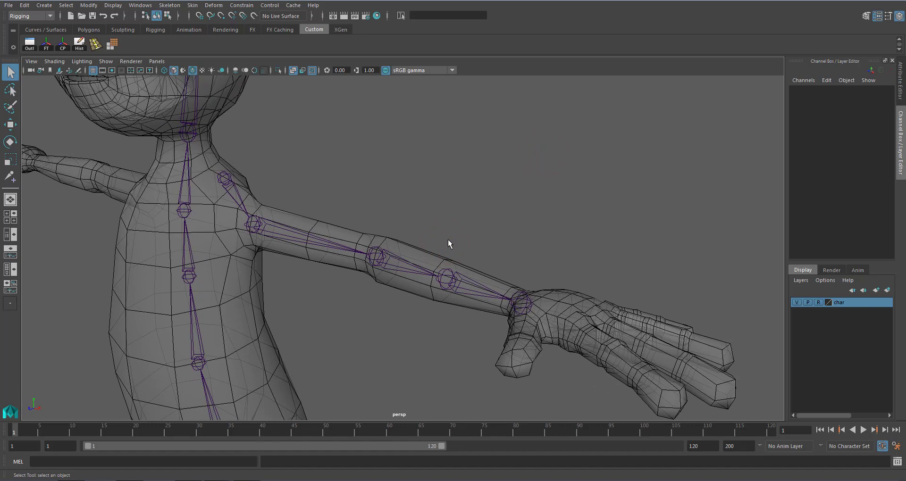
Step: Examine the spine and arm joints against the body, arm and hand mesh from the front, above and the side
{"action": "left_click_drag", "start_coordinate": [452, 260], "coordinate": [393, 301], "text": "alt"}
{"action": "right_click_drag", "start_coordinate": [394, 301], "coordinate": [312, 247], "text": "alt"}
{"action": "left_click_drag", "start_coordinate": [313, 252], "coordinate": [315, 254], "text": "alt"}
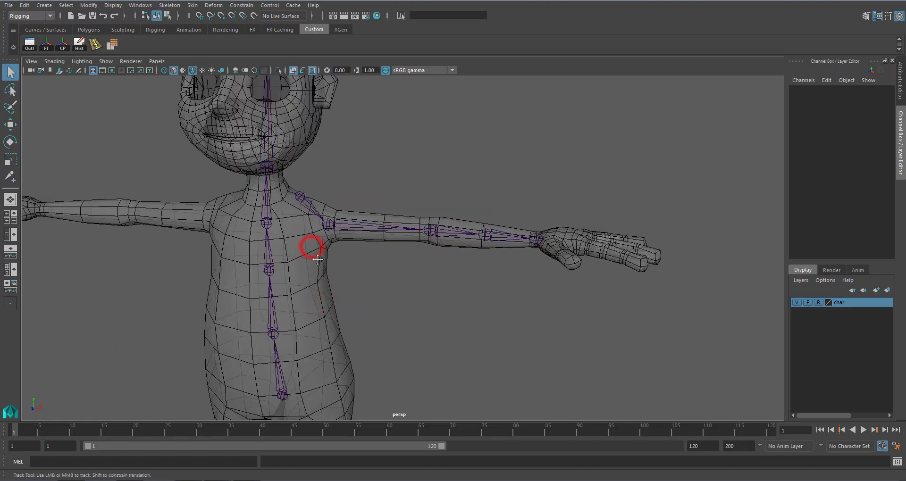
{"action": "middle_click_drag", "start_coordinate": [315, 255], "coordinate": [294, 158], "text": "alt"}
{"action": "left_click_drag", "start_coordinate": [340, 240], "coordinate": [409, 258], "text": "alt"}
{"action": "middle_click_drag", "start_coordinate": [435, 248], "coordinate": [325, 253], "text": "alt"}
{"action": "left_click_drag", "start_coordinate": [318, 264], "coordinate": [281, 284], "text": "alt"}
{"action": "right_click_drag", "start_coordinate": [259, 230], "coordinate": [321, 278], "text": "alt"}
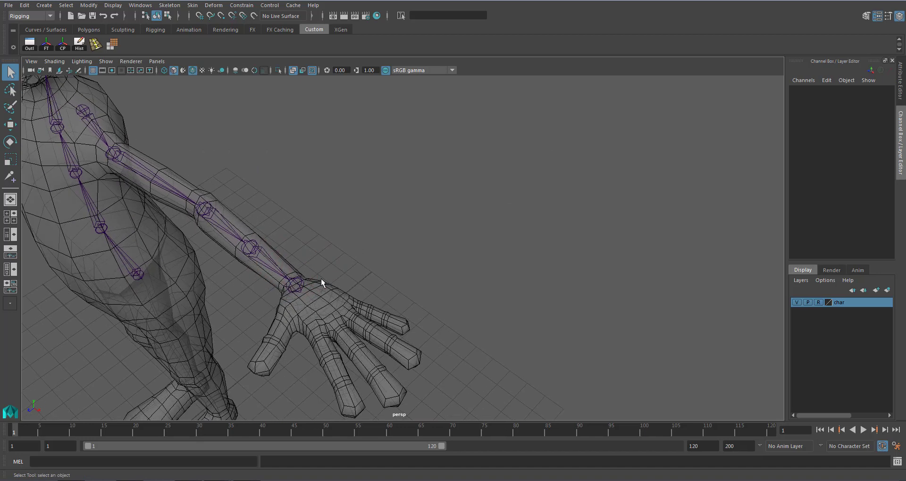
{"action": "middle_click_drag", "start_coordinate": [321, 278], "coordinate": [362, 295], "text": "alt"}
{"action": "left_click_drag", "start_coordinate": [216, 227], "coordinate": [242, 218], "text": "alt"}
{"action": "middle_click_drag", "start_coordinate": [219, 216], "coordinate": [240, 220], "text": "alt"}
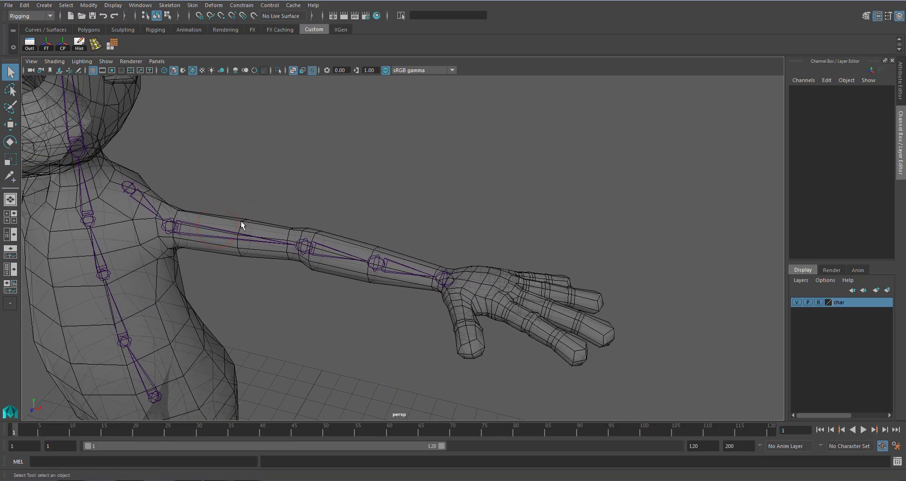
Step: Rename the clavicle joint at the root of the arm chain as L_clavicle
{"action": "left_click", "coordinate": [128, 187]}
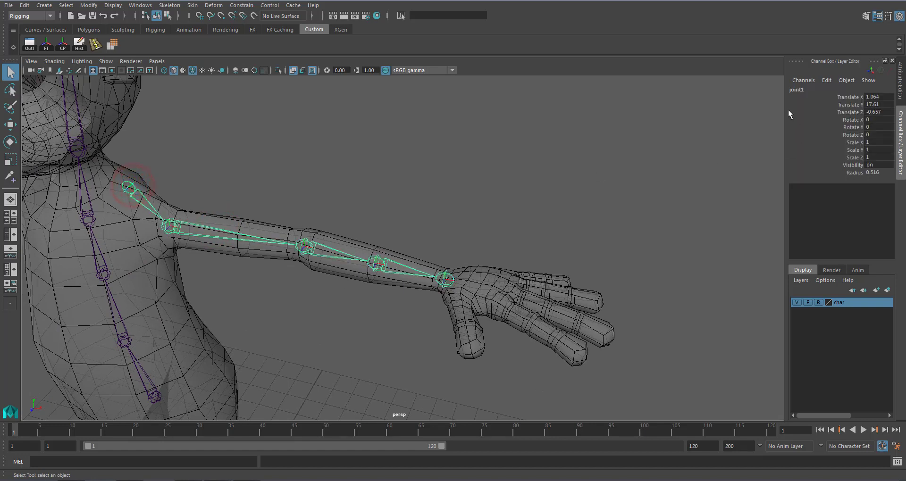
{"action": "double_click", "coordinate": [804, 89]}
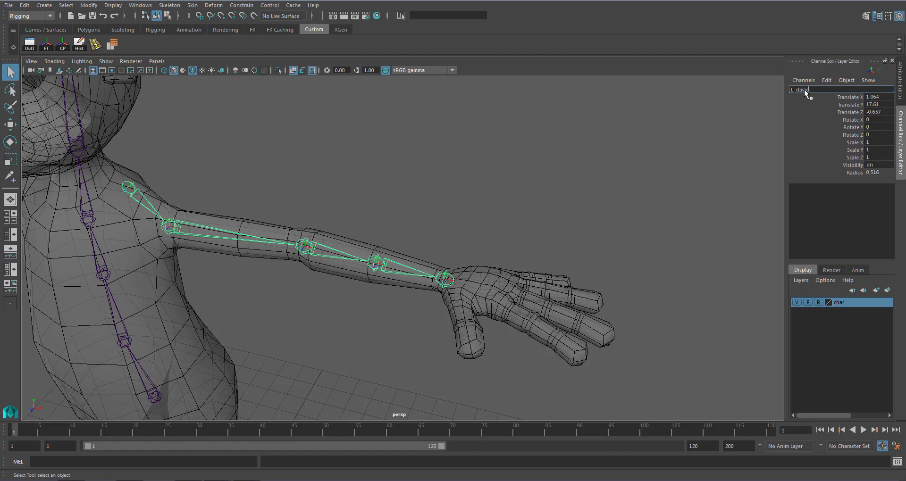
{"action": "key", "text": "Return"}
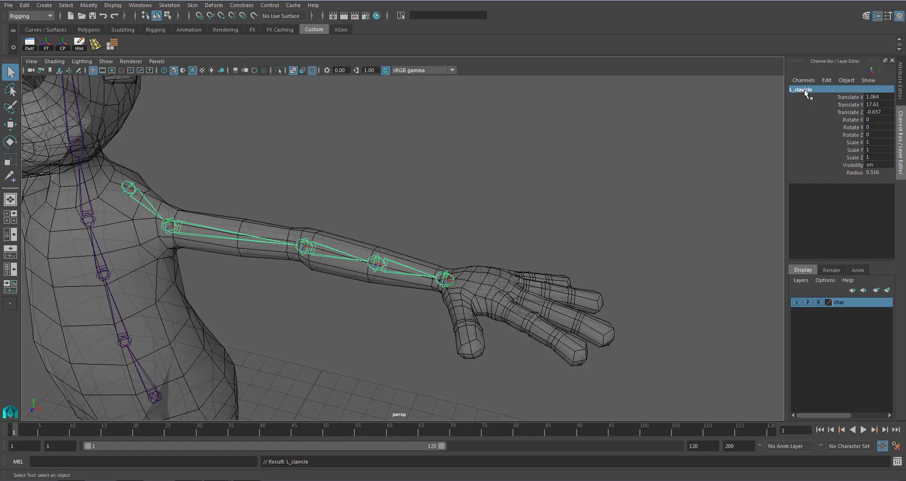
Step: Rename the shoulder joint, the child of the clavicle, as L_shoulder
{"action": "key", "text": "Down"}
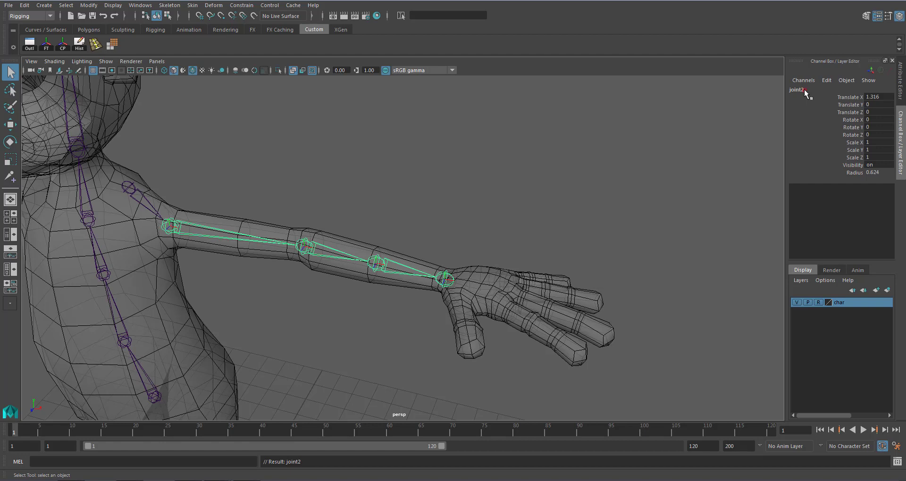
{"action": "left_click", "coordinate": [803, 89]}
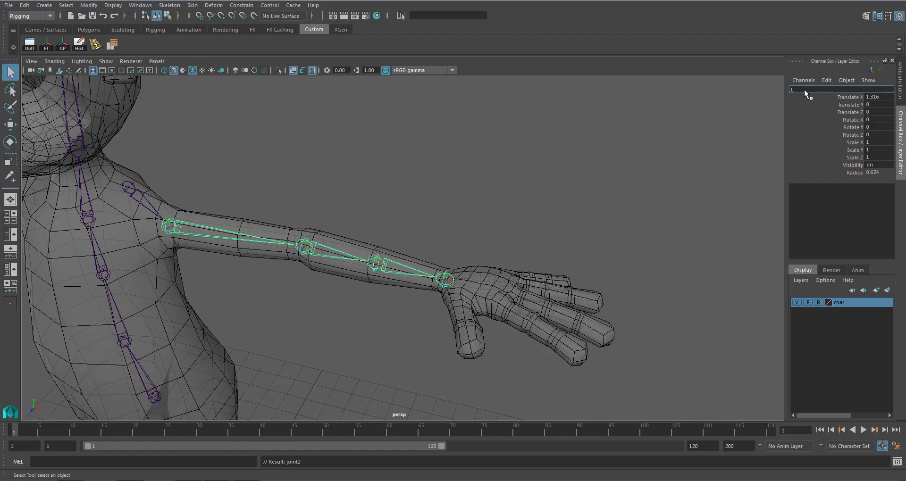
{"action": "left_click_drag", "start_coordinate": [803, 90], "coordinate": [789, 93]}
{"action": "left_click", "coordinate": [807, 90]}
{"action": "type", "text": "shoulder"}
{"action": "key", "text": "Return"}
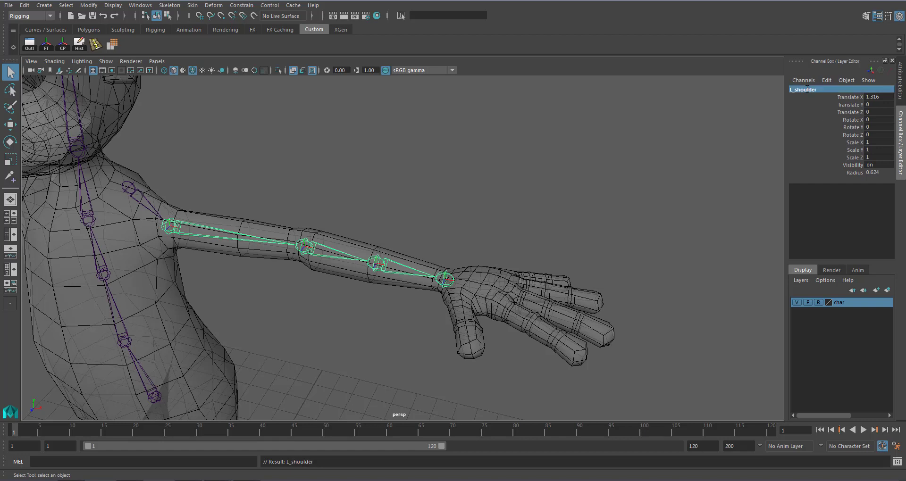
Step: Rename the elbow joint below the shoulder as L_elbow
{"action": "key", "text": "Down"}
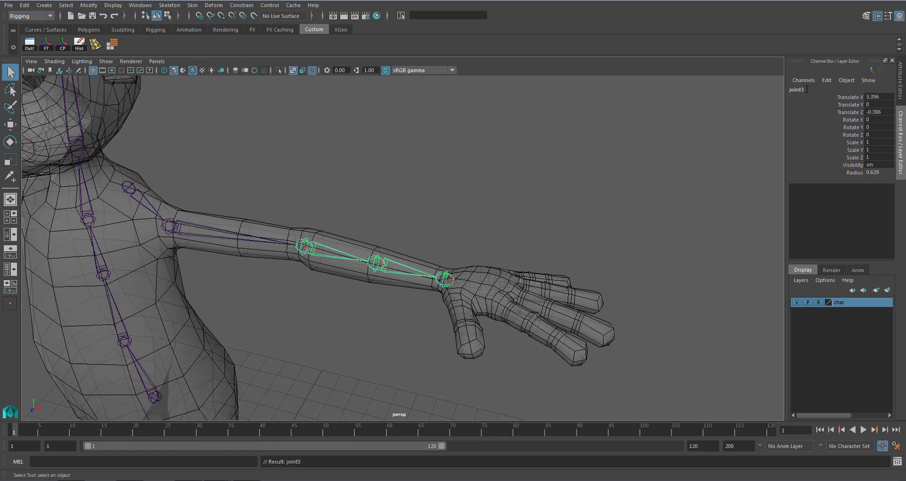
{"action": "left_click", "coordinate": [807, 89]}
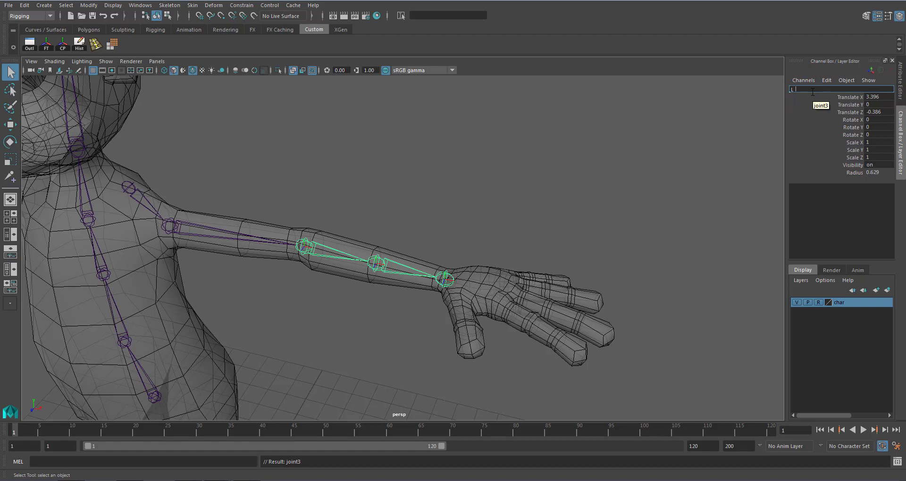
{"action": "type", "text": "L_elbow"}
{"action": "key", "text": "Return"}
Step: Rename the forearm joint between the elbow and wrist as L_handrot
{"action": "key", "text": "Down"}
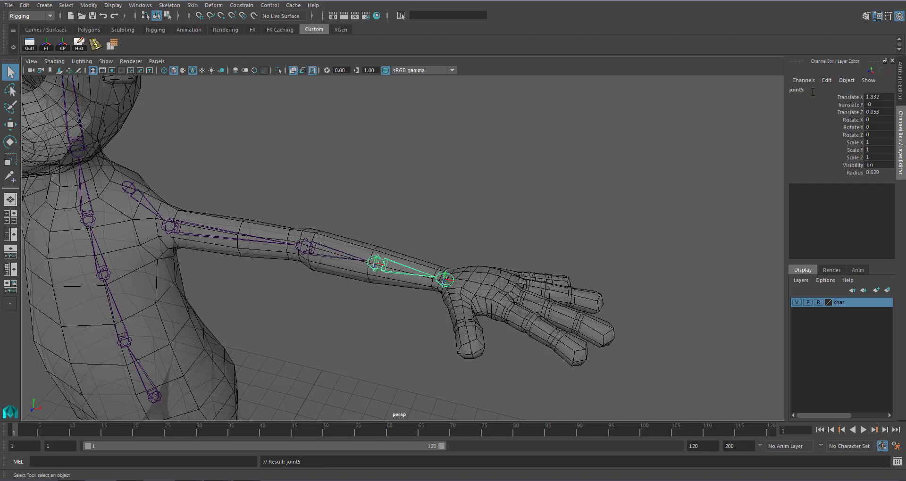
{"action": "left_click", "coordinate": [812, 90]}
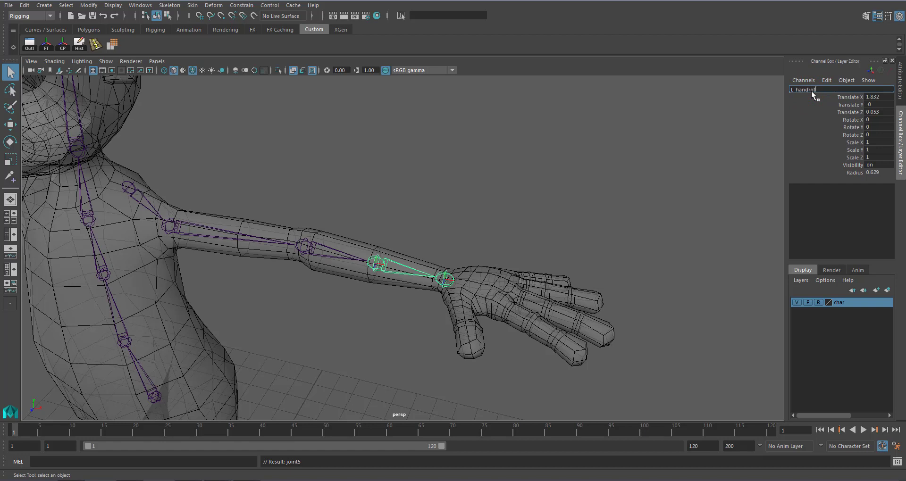
{"action": "key", "text": "Return"}
Step: Rename the last joint of the arm chain as L_wrist and deselect it
{"action": "key", "text": "Down"}
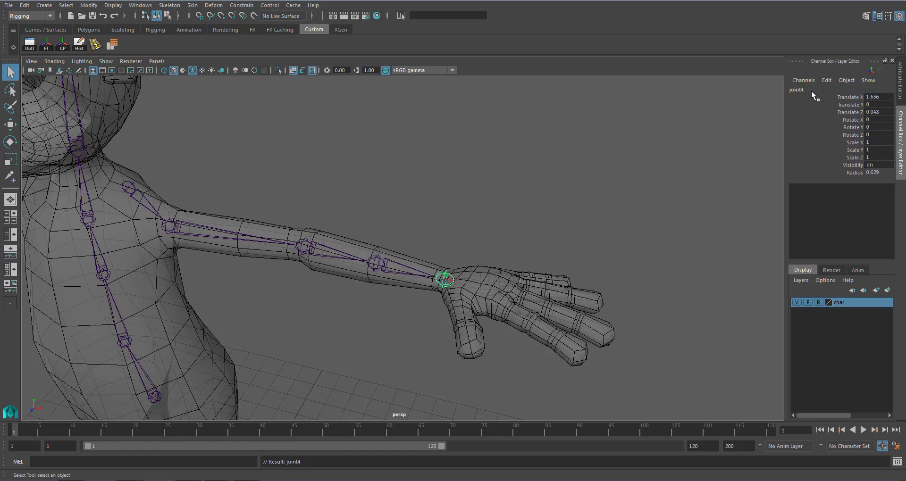
{"action": "double_click", "coordinate": [811, 90]}
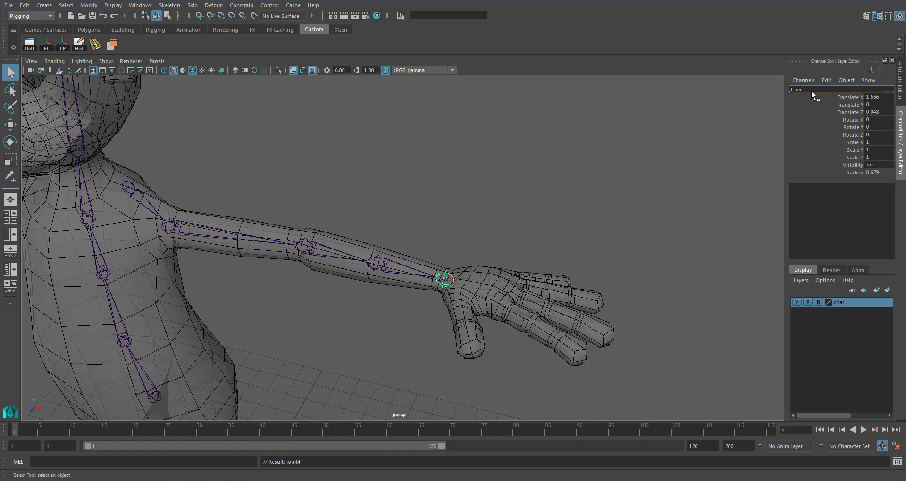
{"action": "type", "text": "L_wrist"}
{"action": "key", "text": "Return"}
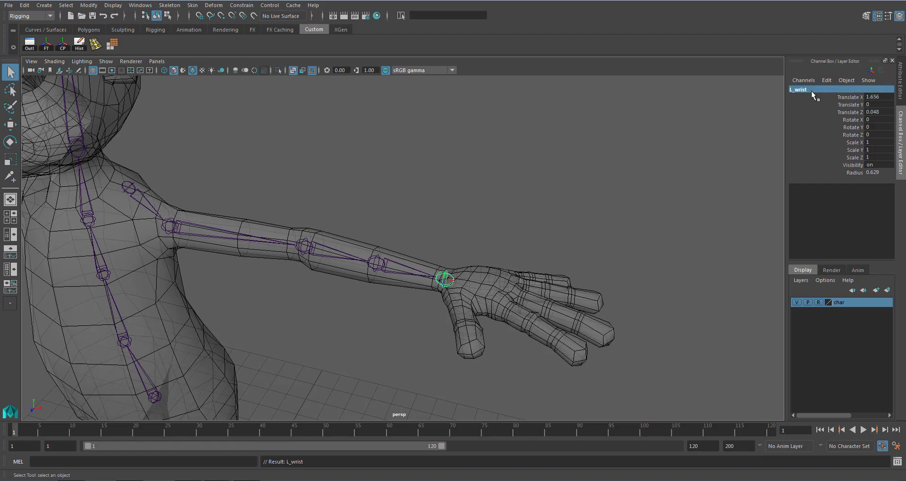
{"action": "left_click", "coordinate": [552, 210]}
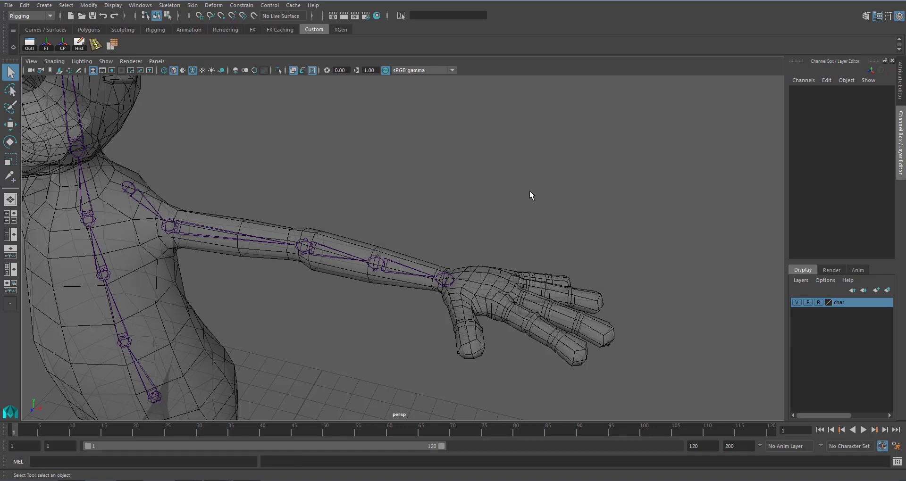
Step: Place a new root joint at the middle finger's base knuckle in the top view, at Translate X about 10.68 and Z about -0.67
{"action": "left_click_drag", "start_coordinate": [441, 208], "coordinate": [366, 194], "text": "alt"}
{"action": "middle_click_drag", "start_coordinate": [367, 194], "coordinate": [357, 151], "text": "alt"}
{"action": "right_click_drag", "start_coordinate": [371, 198], "coordinate": [344, 173], "text": "alt"}
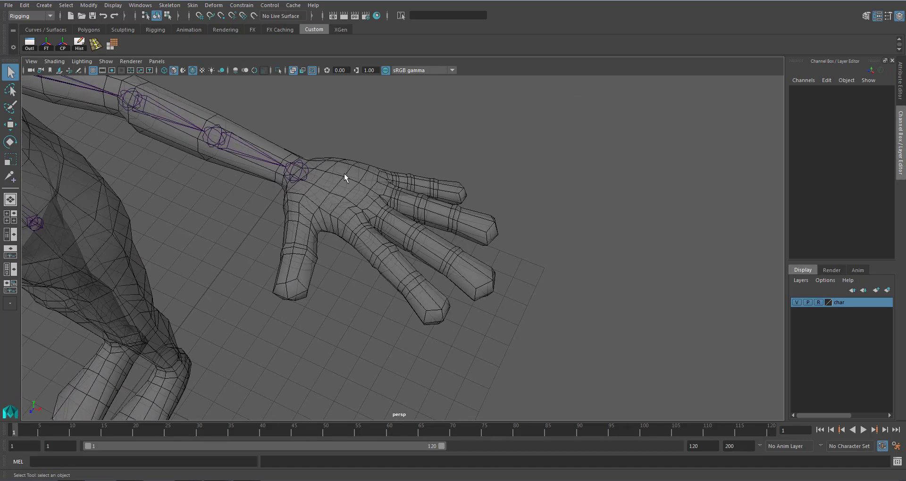
{"action": "left_click_drag", "start_coordinate": [344, 175], "coordinate": [382, 190], "text": "alt"}
{"action": "key", "text": "space"}
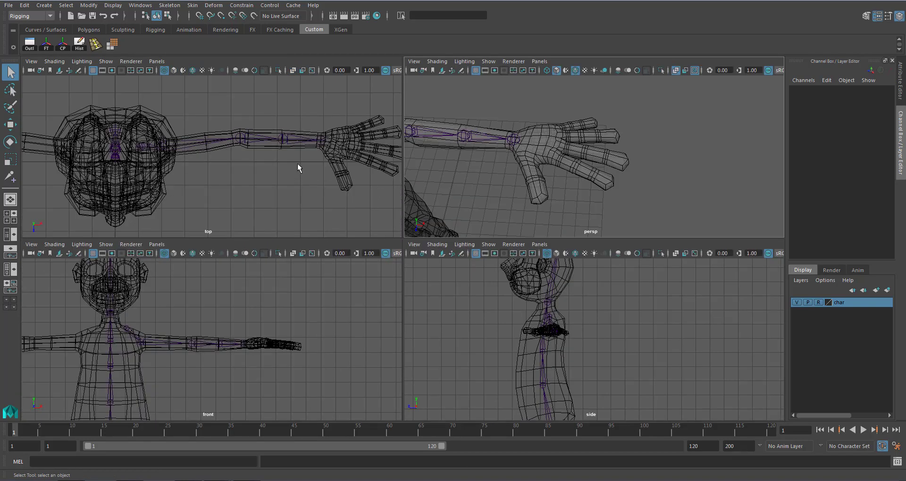
{"action": "key", "text": "space"}
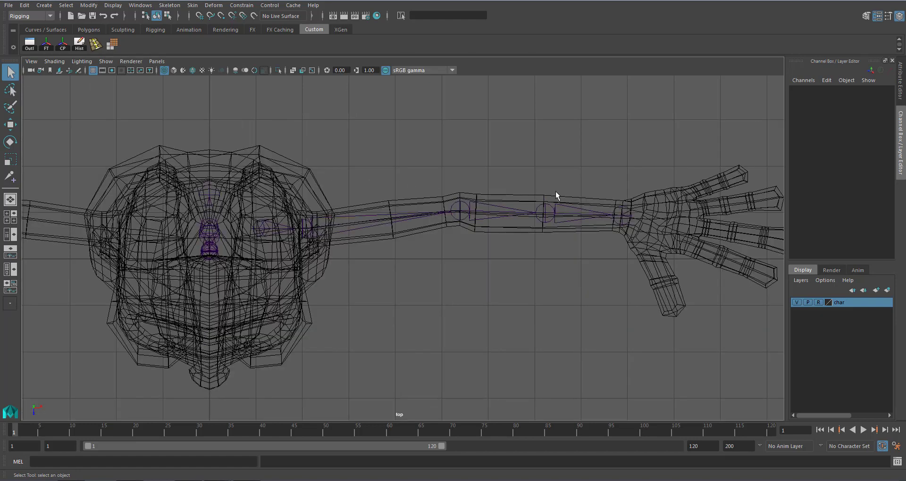
{"action": "middle_click_drag", "start_coordinate": [555, 191], "coordinate": [172, 205], "text": "alt"}
{"action": "right_click_drag", "start_coordinate": [250, 246], "coordinate": [408, 271], "text": "alt"}
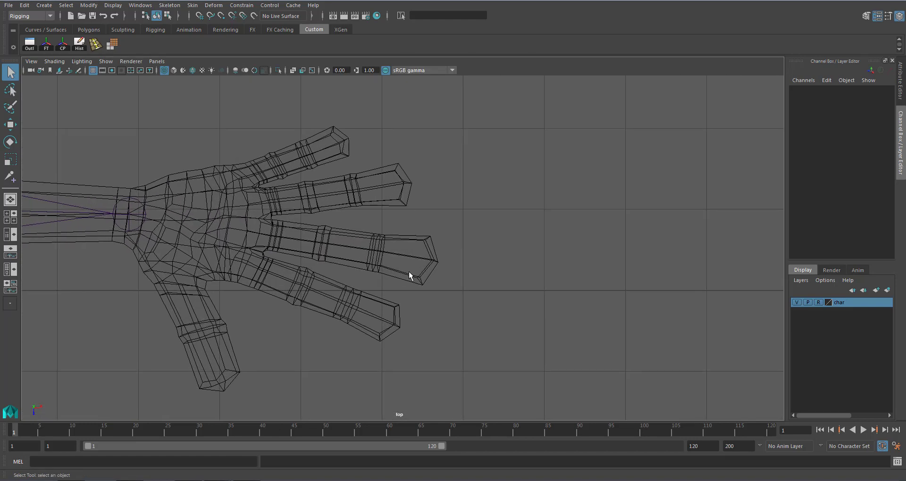
{"action": "left_click", "coordinate": [170, 6]}
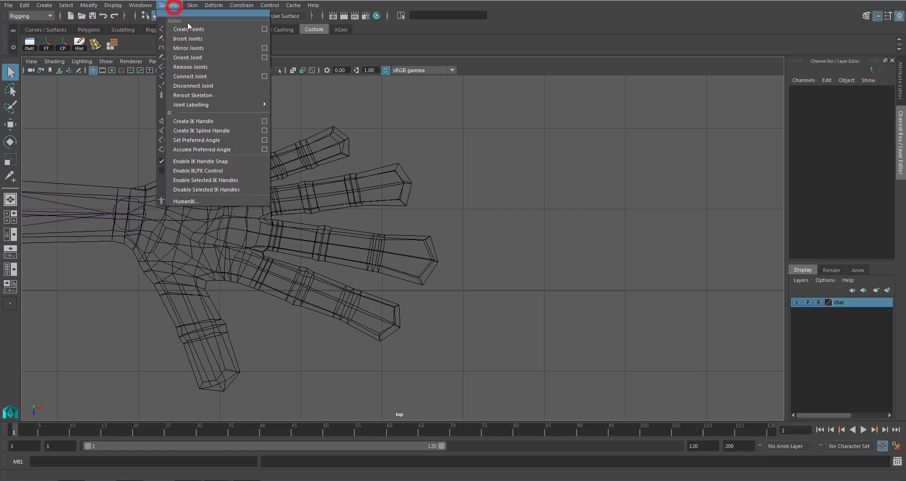
{"action": "left_click", "coordinate": [211, 29]}
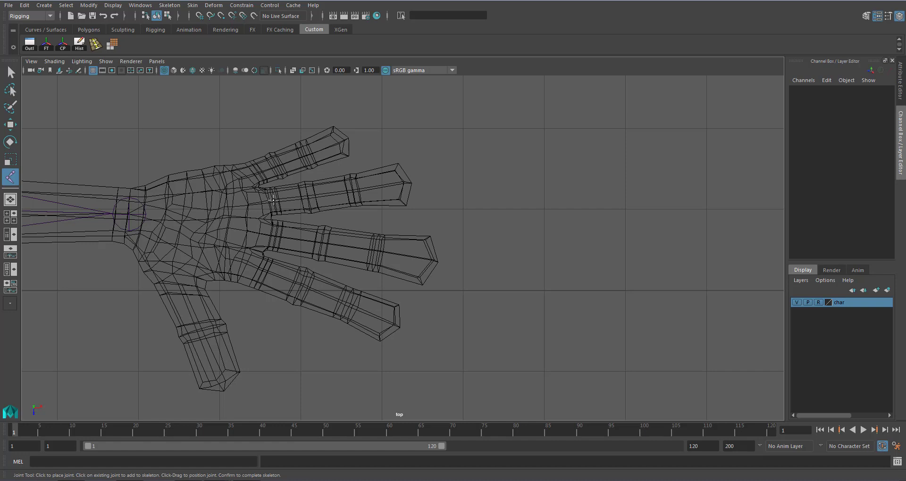
{"action": "left_click", "coordinate": [274, 200]}
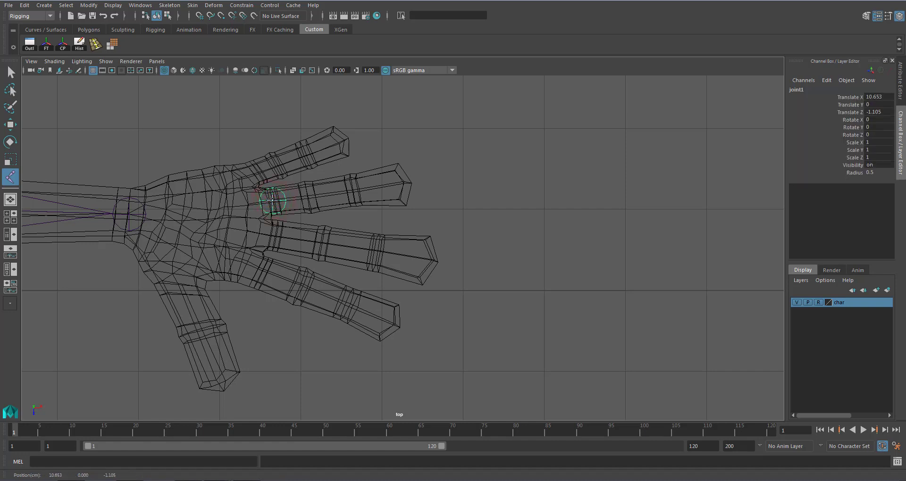
{"action": "left_click_drag", "start_coordinate": [273, 201], "coordinate": [275, 236]}
Step: Add joints at the middle finger's second and third knuckles and at its tip, and complete the finger chain
{"action": "left_click", "coordinate": [323, 244]}
{"action": "left_click_drag", "start_coordinate": [322, 244], "coordinate": [321, 244]}
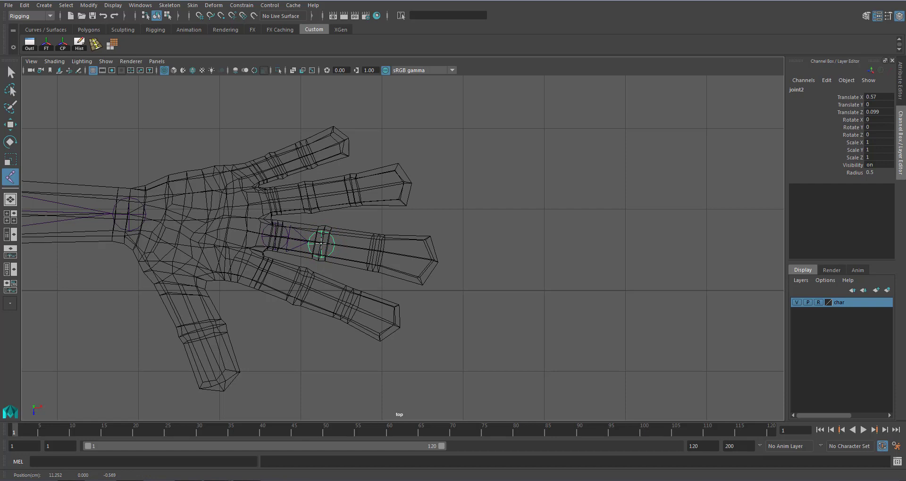
{"action": "left_click", "coordinate": [377, 252]}
{"action": "left_click_drag", "start_coordinate": [377, 251], "coordinate": [377, 250]}
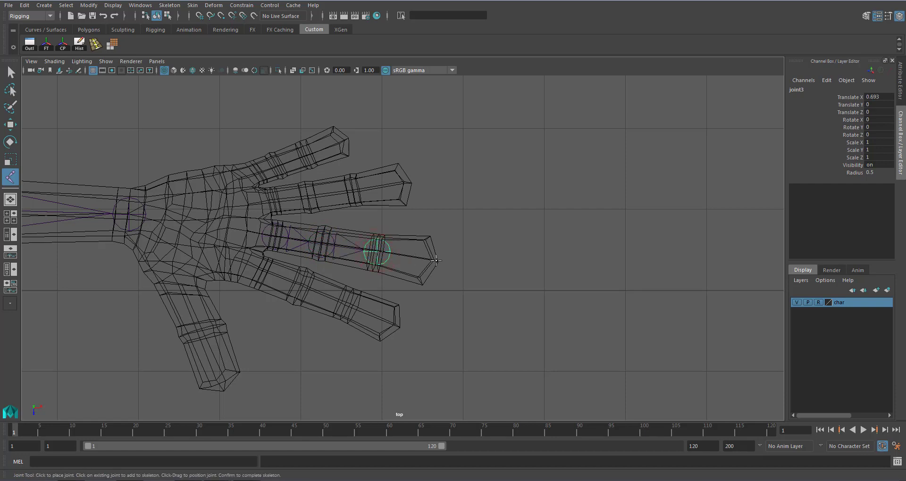
{"action": "left_click_drag", "start_coordinate": [435, 260], "coordinate": [434, 262]}
{"action": "key", "text": "Return"}
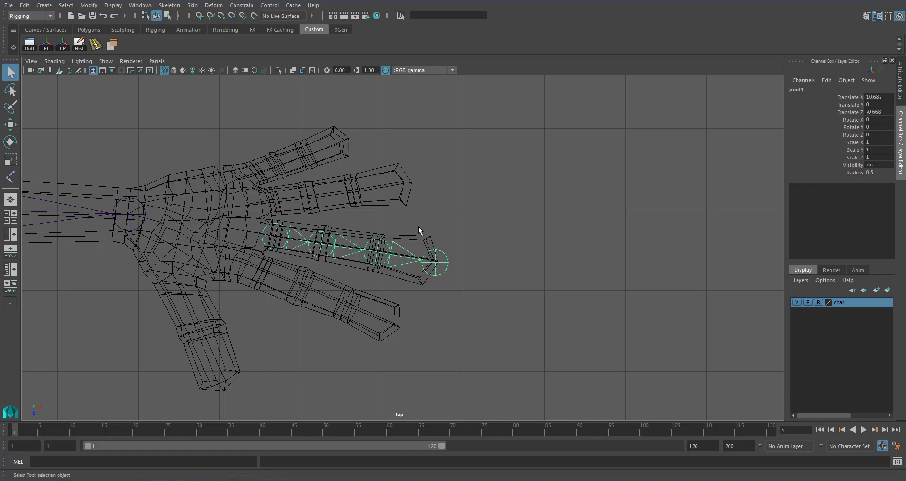
Step: Raise the middle finger joint chain from the floor grid up to the hand in the perspective view, at Translate Y about 16.59
{"action": "key", "text": "space"}
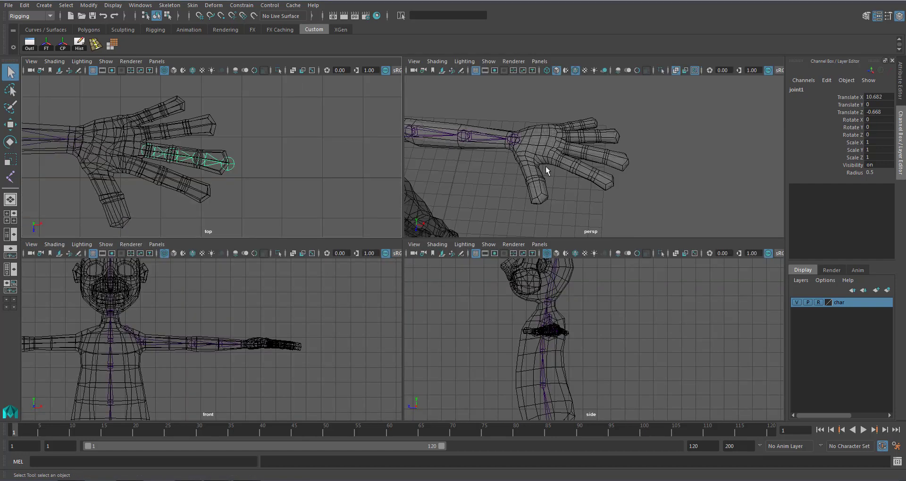
{"action": "key", "text": "space"}
{"action": "left_click_drag", "start_coordinate": [494, 299], "coordinate": [369, 287], "text": "alt"}
{"action": "scroll", "coordinate": [368, 282], "scroll_direction": "down", "scroll_amount": 3}
{"action": "middle_click_drag", "start_coordinate": [366, 278], "coordinate": [328, 159], "text": "alt"}
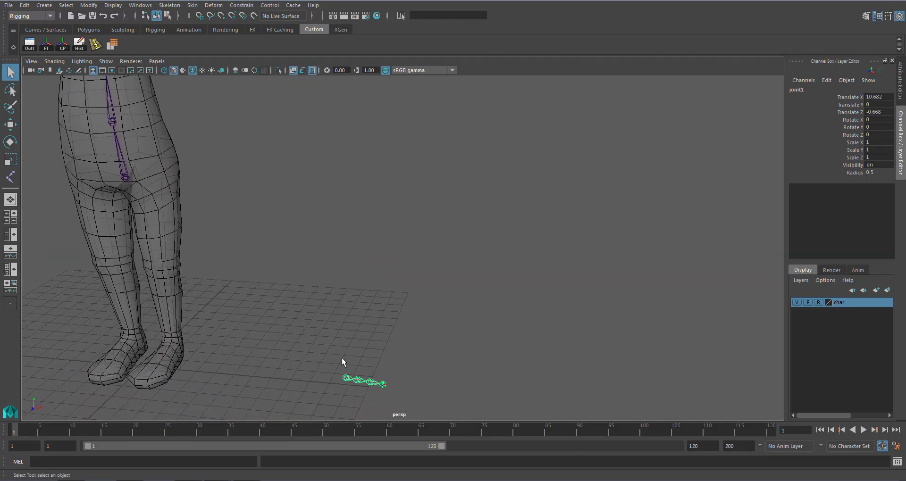
{"action": "left_click", "coordinate": [345, 377]}
{"action": "key", "text": "w"}
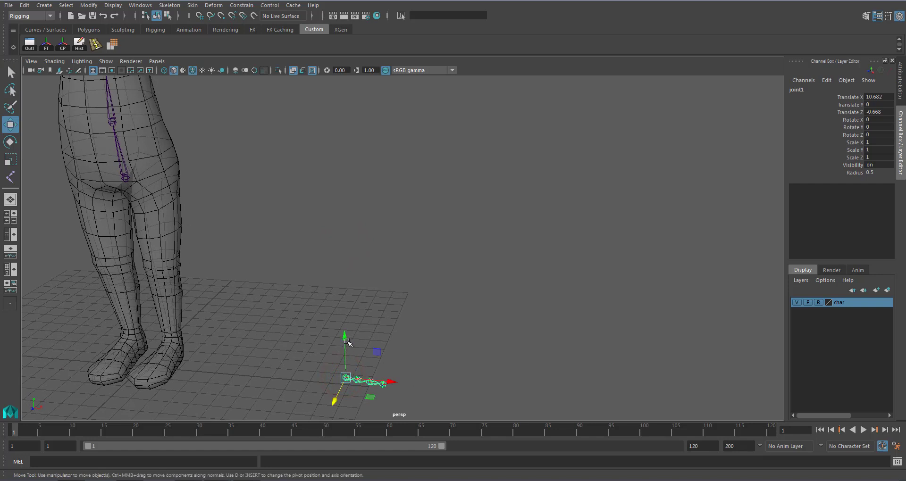
{"action": "left_click_drag", "start_coordinate": [347, 341], "coordinate": [344, 151]}
{"action": "middle_click_drag", "start_coordinate": [394, 140], "coordinate": [365, 329], "text": "alt"}
{"action": "left_click_drag", "start_coordinate": [323, 304], "coordinate": [311, 141]}
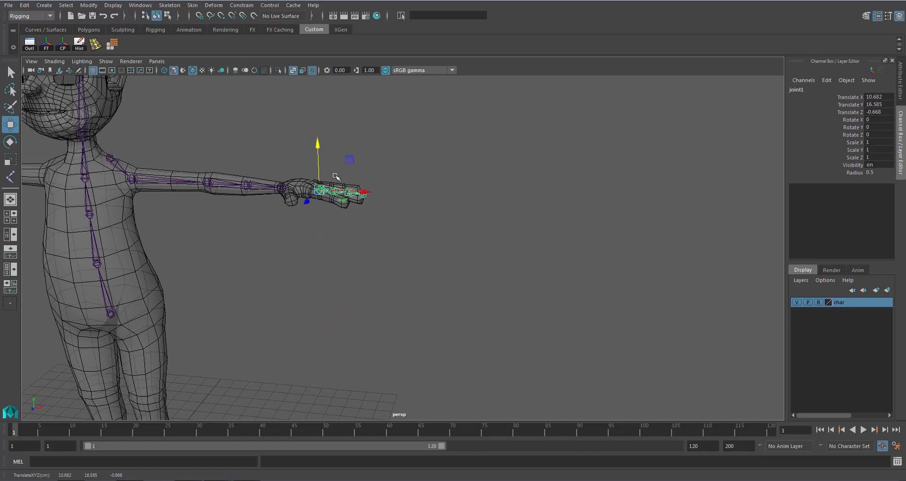
Step: Refine the height of the middle finger's root joint inside the base knuckle, at Translate Y about 16.65
{"action": "key", "text": "f"}
{"action": "left_click_drag", "start_coordinate": [307, 232], "coordinate": [334, 209], "text": "alt"}
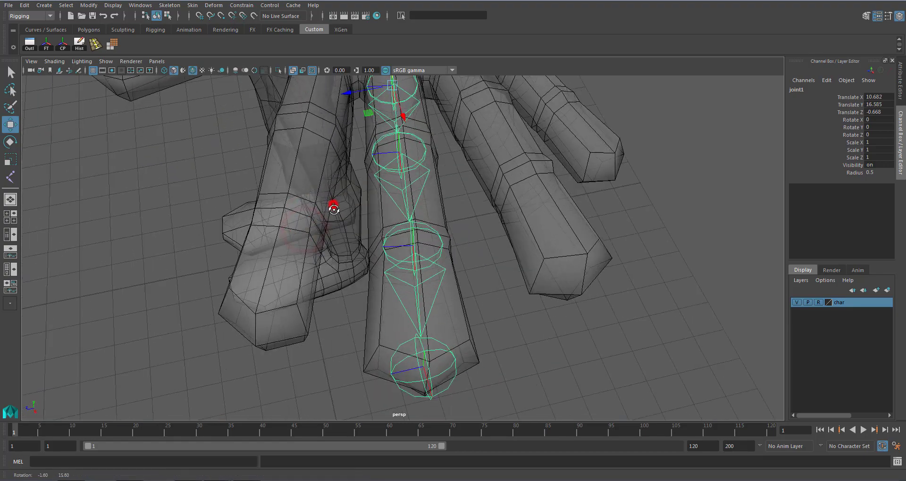
{"action": "middle_click_drag", "start_coordinate": [363, 201], "coordinate": [372, 285], "text": "alt"}
{"action": "left_click_drag", "start_coordinate": [372, 285], "coordinate": [410, 372], "text": "alt"}
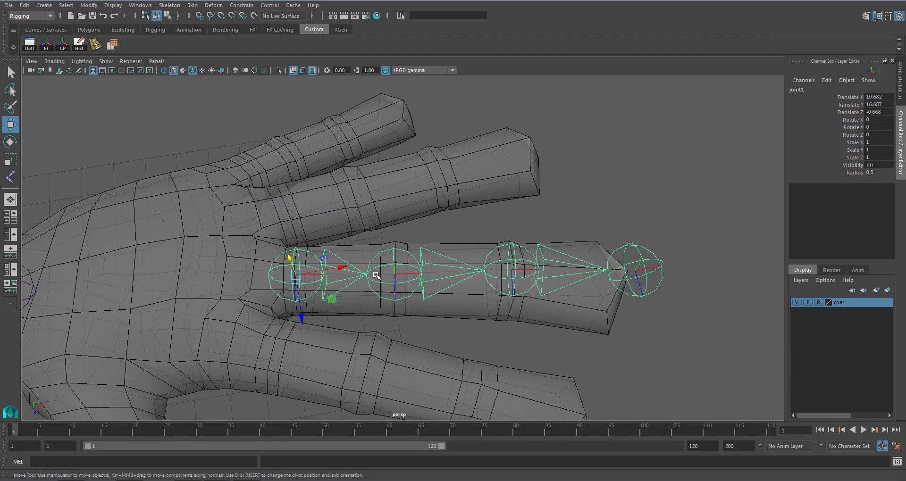
{"action": "left_click", "coordinate": [406, 257]}
{"action": "mouse_move", "coordinate": [407, 257]}
{"action": "left_mouse_down", "text": "alt"}
{"action": "mouse_move", "coordinate": [406, 211]}
{"action": "mouse_move", "coordinate": [401, 265]}
{"action": "left_mouse_up", "text": "alt"}
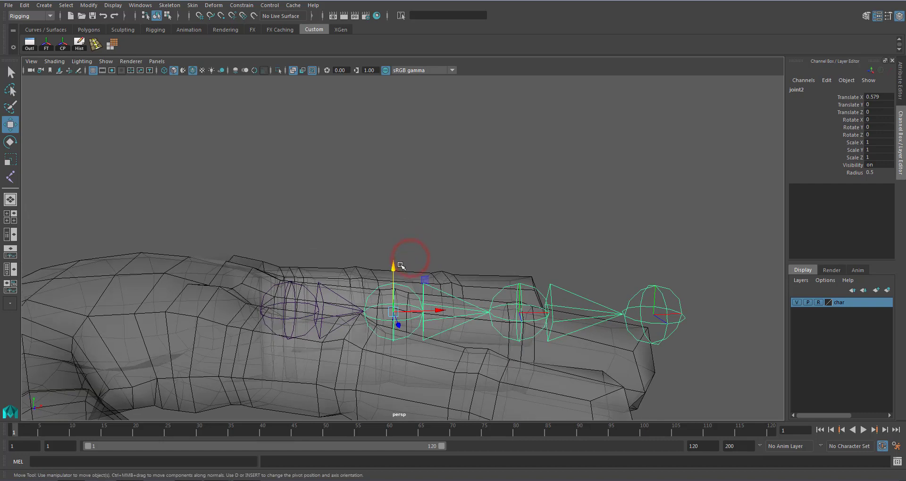
{"action": "left_click", "coordinate": [303, 285]}
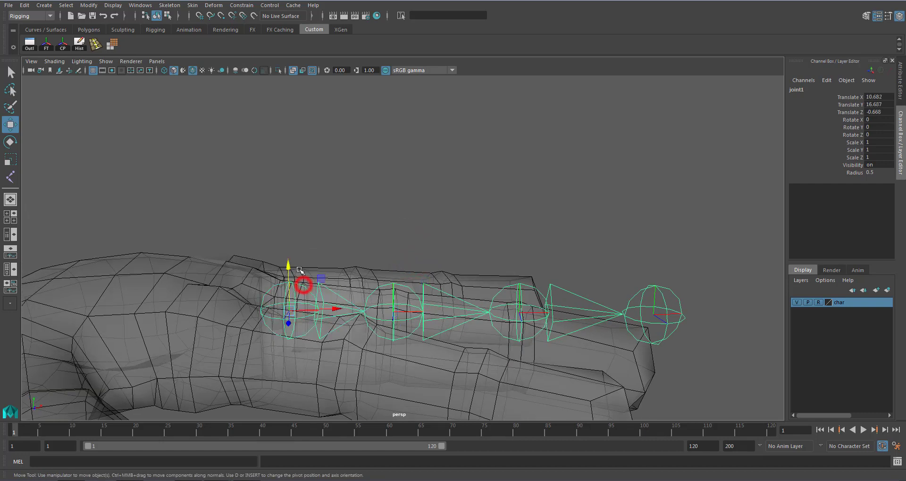
{"action": "left_click_drag", "start_coordinate": [287, 263], "coordinate": [286, 270]}
Step: Lower the middle finger's second, third and tip joints inside the finger mesh, at Translate Y about -0.03, -0.07 and -0.15
{"action": "left_click", "coordinate": [413, 297]}
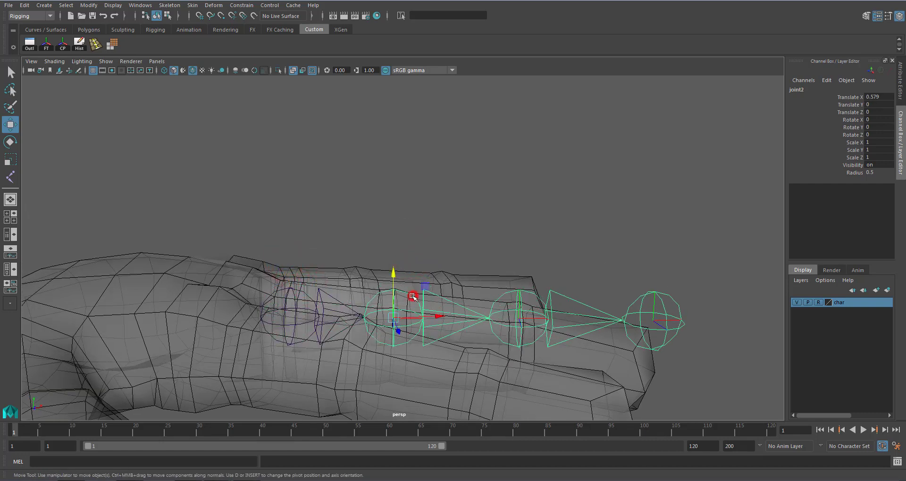
{"action": "left_click_drag", "start_coordinate": [393, 272], "coordinate": [393, 276]}
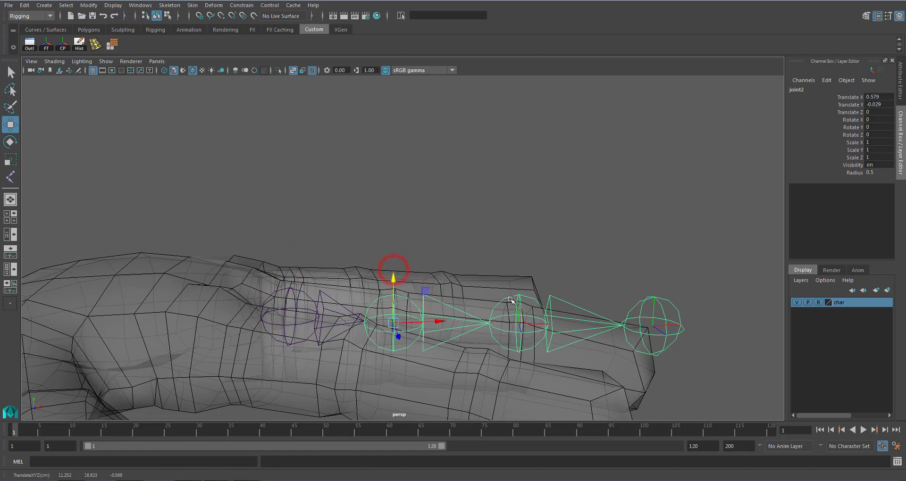
{"action": "left_click", "coordinate": [535, 303]}
{"action": "left_click_drag", "start_coordinate": [521, 281], "coordinate": [522, 291]}
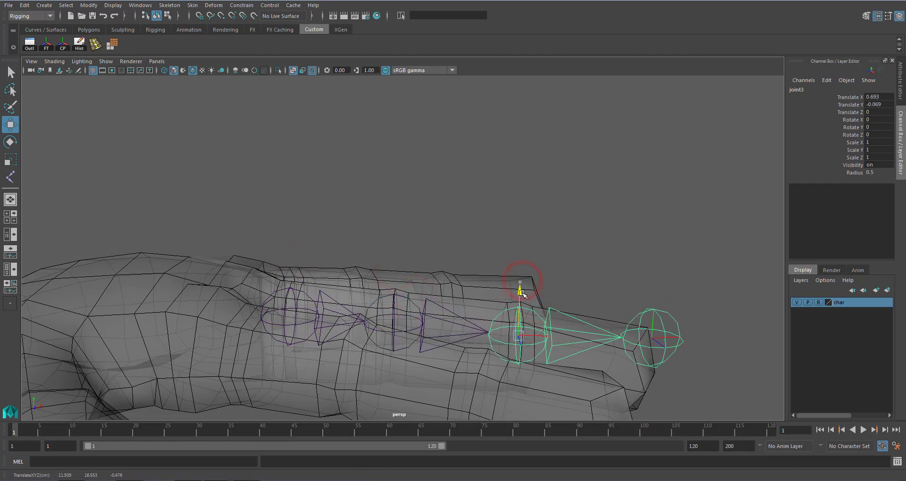
{"action": "left_click", "coordinate": [669, 317]}
{"action": "left_click_drag", "start_coordinate": [655, 291], "coordinate": [654, 317]}
{"action": "left_click_drag", "start_coordinate": [557, 311], "coordinate": [469, 340], "text": "alt"}
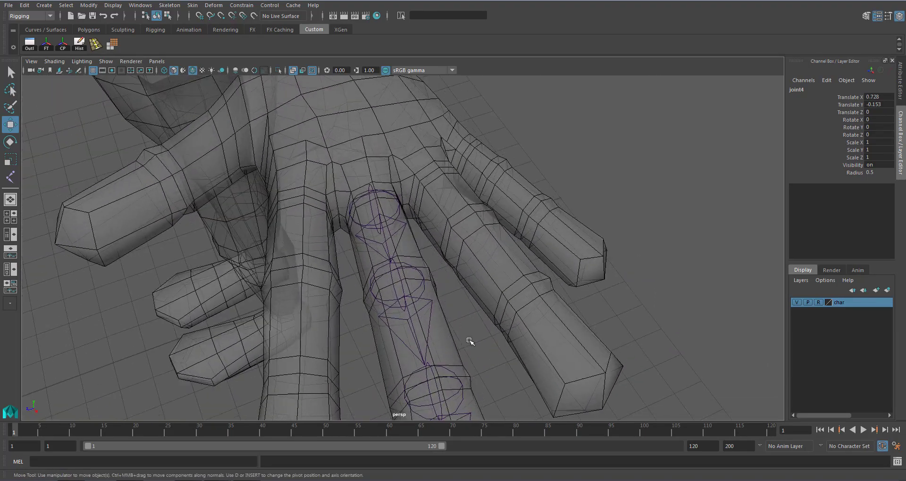
Step: Duplicate the middle finger chain and move the copy to the ring finger's base, at Translate X about 10.66 and Z about -1.14
{"action": "left_click", "coordinate": [372, 196]}
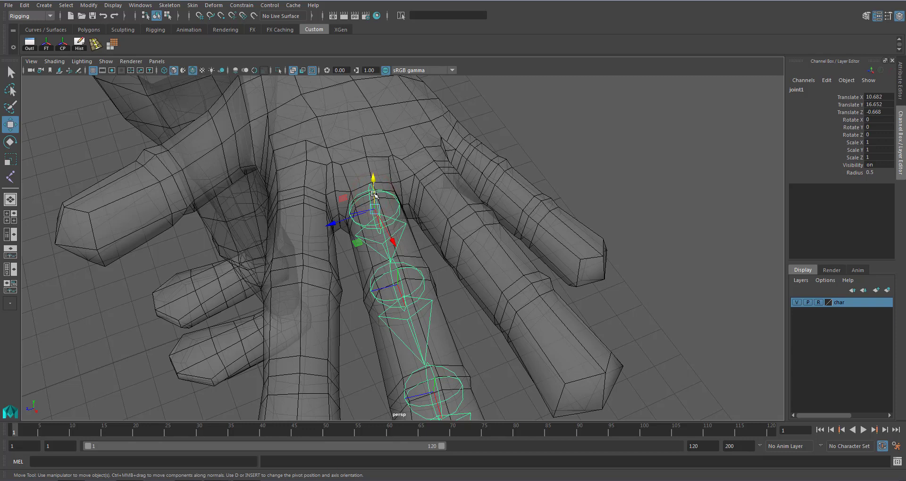
{"action": "key", "text": "ctrl+d"}
{"action": "left_click_drag", "start_coordinate": [333, 222], "coordinate": [559, 208]}
{"action": "left_click_drag", "start_coordinate": [373, 217], "coordinate": [372, 231], "text": "alt"}
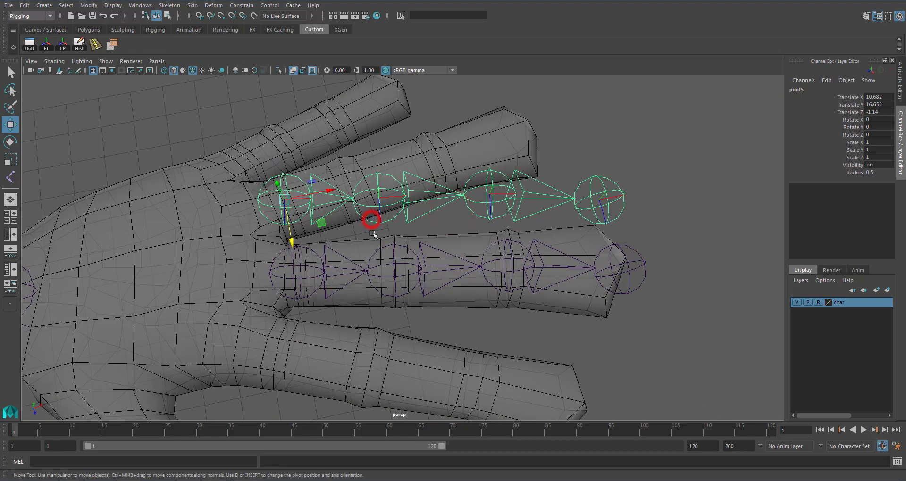
{"action": "left_click_drag", "start_coordinate": [328, 191], "coordinate": [390, 216]}
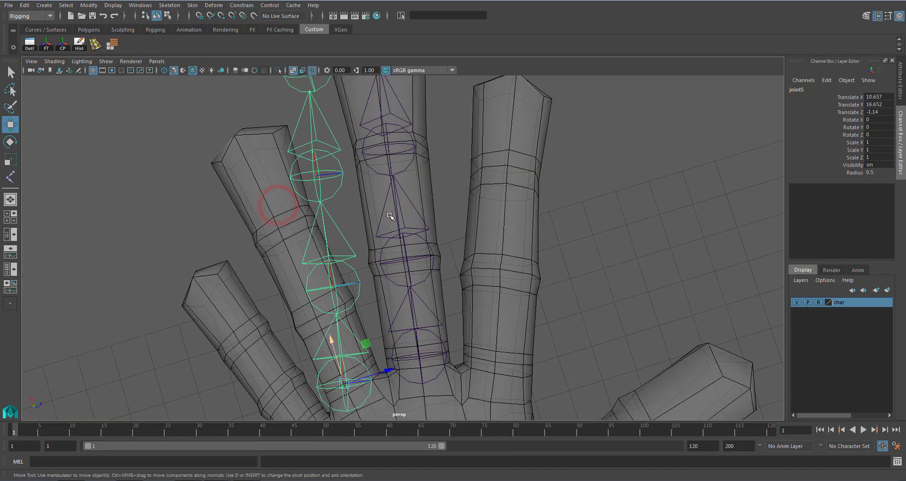
Step: Try rotating the duplicated chain to line up with the ring finger in the top view, and undo the rotation
{"action": "key", "text": "space"}
{"action": "key", "text": "space"}
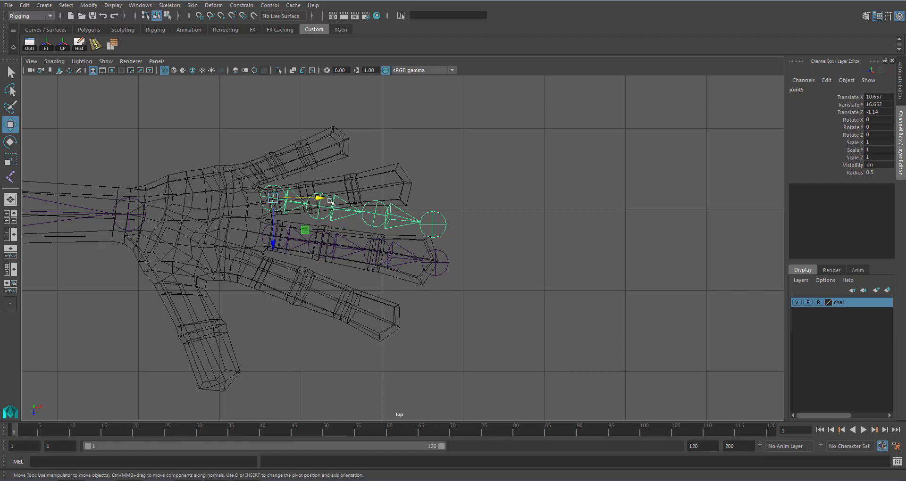
{"action": "key", "text": "e"}
{"action": "left_click_drag", "start_coordinate": [296, 236], "coordinate": [304, 227]}
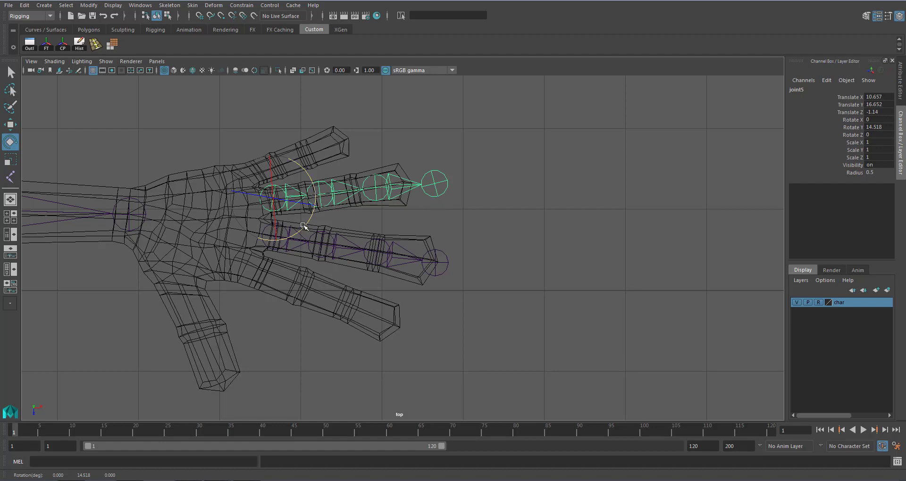
{"action": "key", "text": "ctrl+z"}
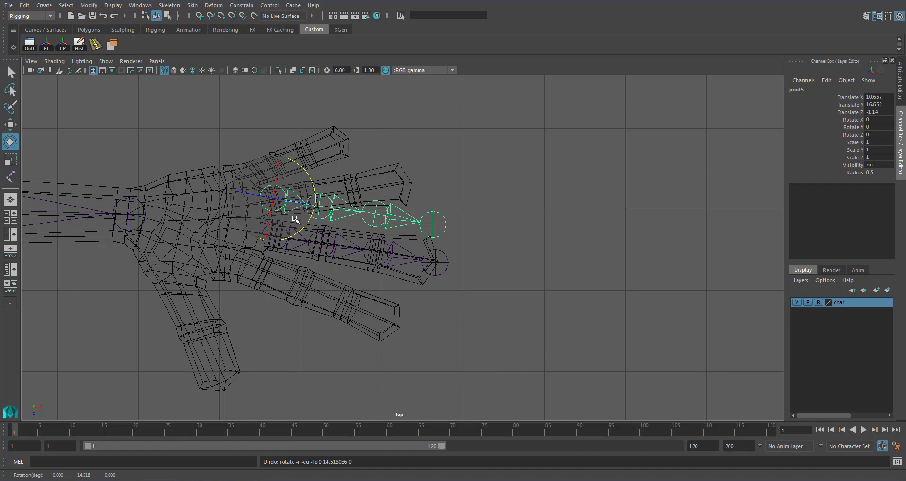
Step: Use the Gimbal rotation mode to turn the duplicated chain along the ring finger, at Rotate Y about 14.77
{"action": "left_click", "coordinate": [282, 191]}
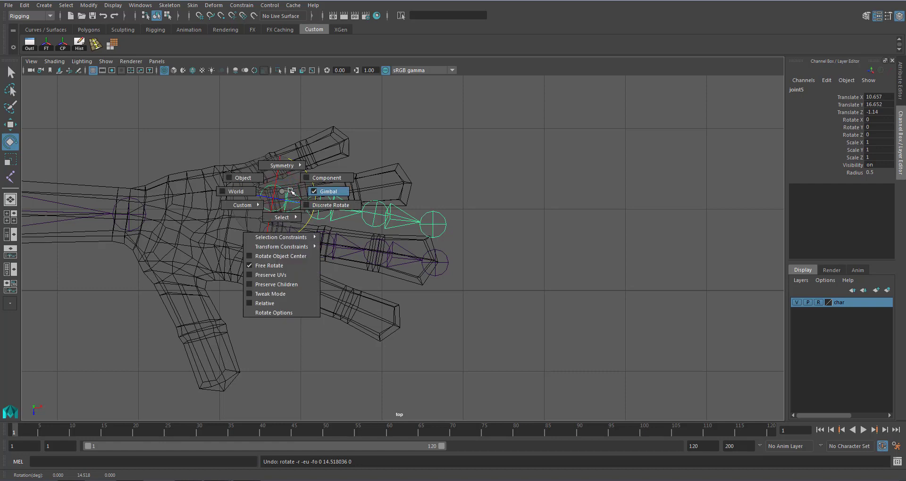
{"action": "left_click", "coordinate": [313, 191]}
{"action": "key", "text": "space"}
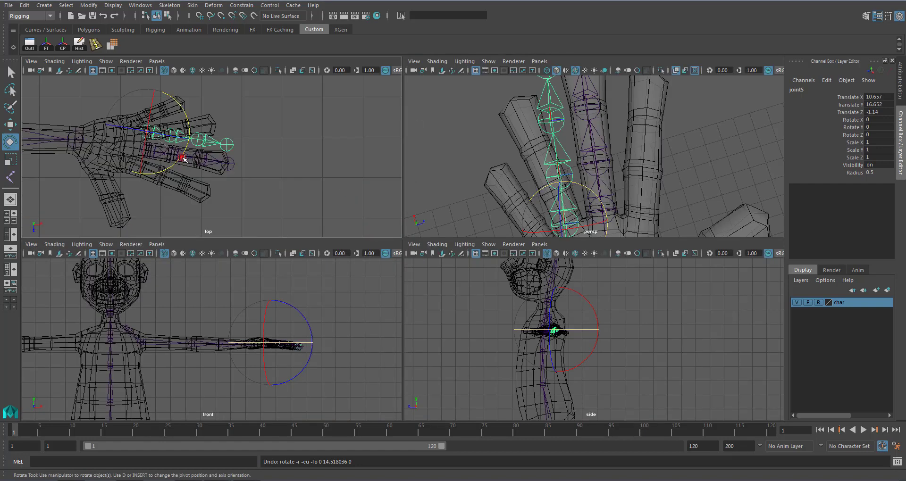
{"action": "left_click_drag", "start_coordinate": [183, 158], "coordinate": [189, 148]}
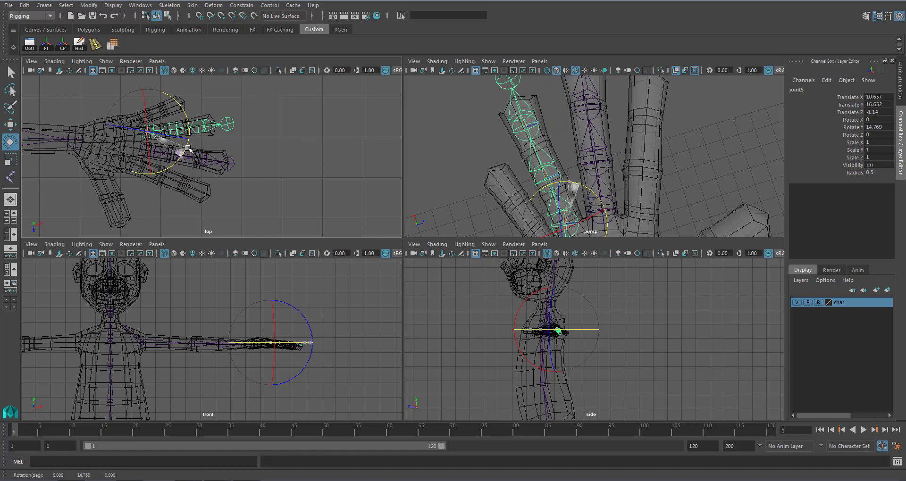
{"action": "left_click_drag", "start_coordinate": [188, 149], "coordinate": [189, 149]}
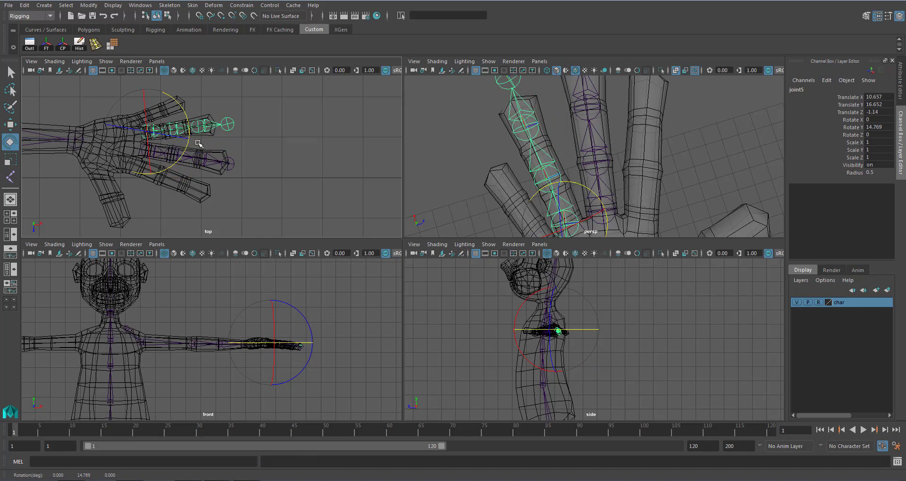
{"action": "key", "text": "space"}
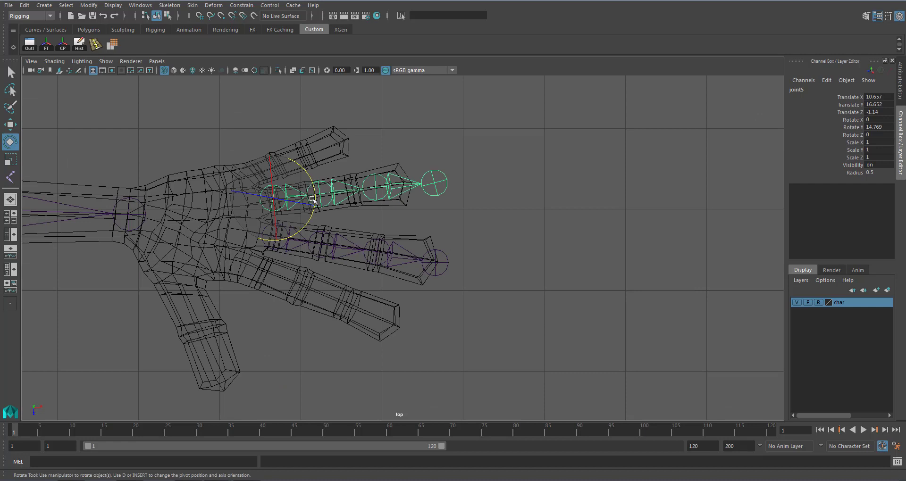
Step: Shift the ring finger's root joint to Translate X about 10.64 and its second joint to the next knuckle at about 0.43
{"action": "key", "text": "w"}
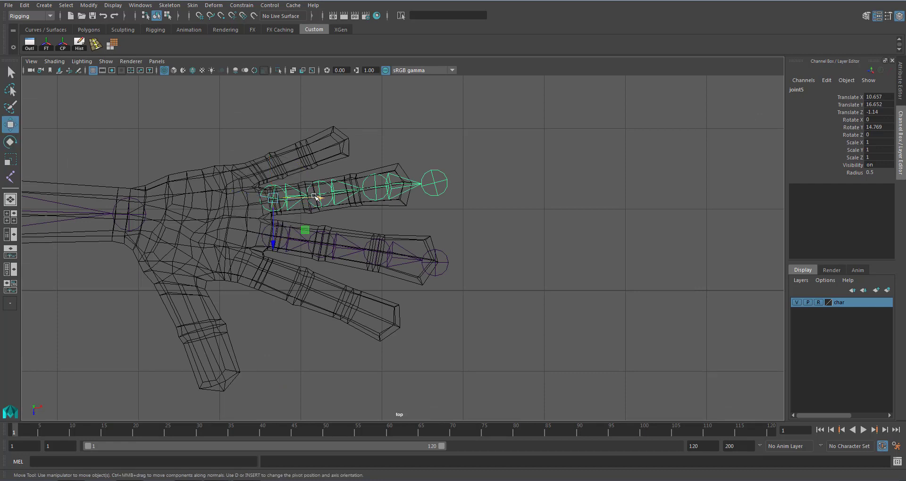
{"action": "left_click_drag", "start_coordinate": [313, 196], "coordinate": [313, 197]}
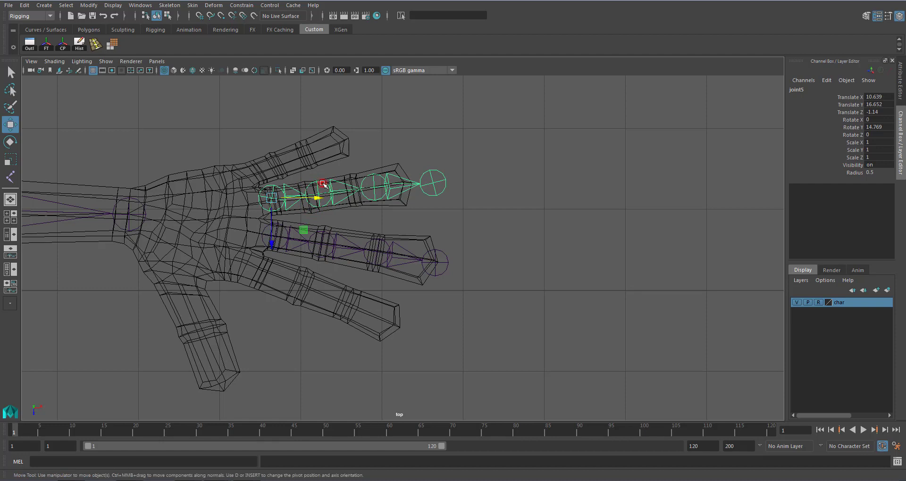
{"action": "left_click", "coordinate": [323, 187]}
{"action": "left_click_drag", "start_coordinate": [362, 197], "coordinate": [351, 197]}
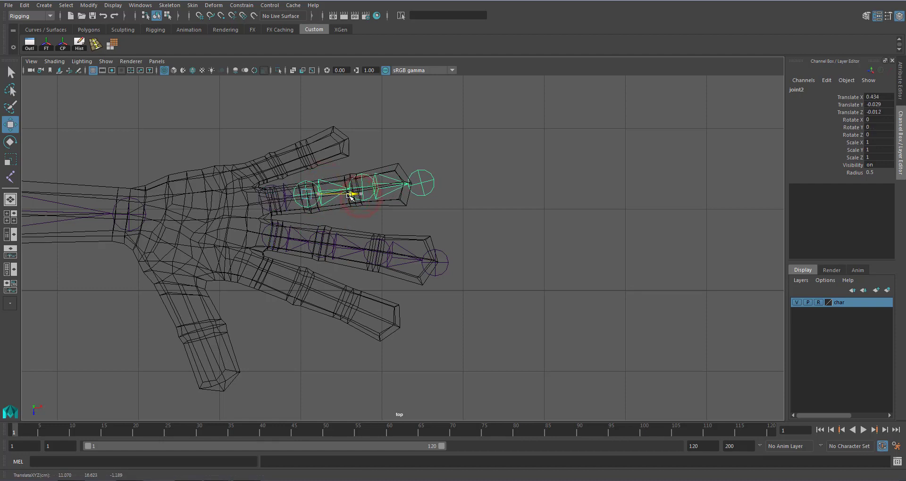
Step: Move the ring finger's third joint to Translate X about 0.58 and its tip joint to about 0.62 to fit the finger
{"action": "left_click", "coordinate": [371, 178]}
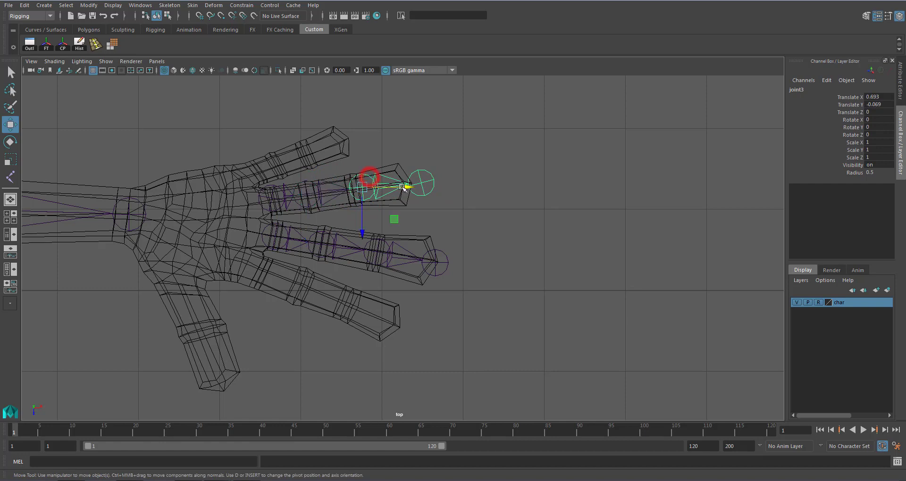
{"action": "left_click_drag", "start_coordinate": [407, 187], "coordinate": [397, 188]}
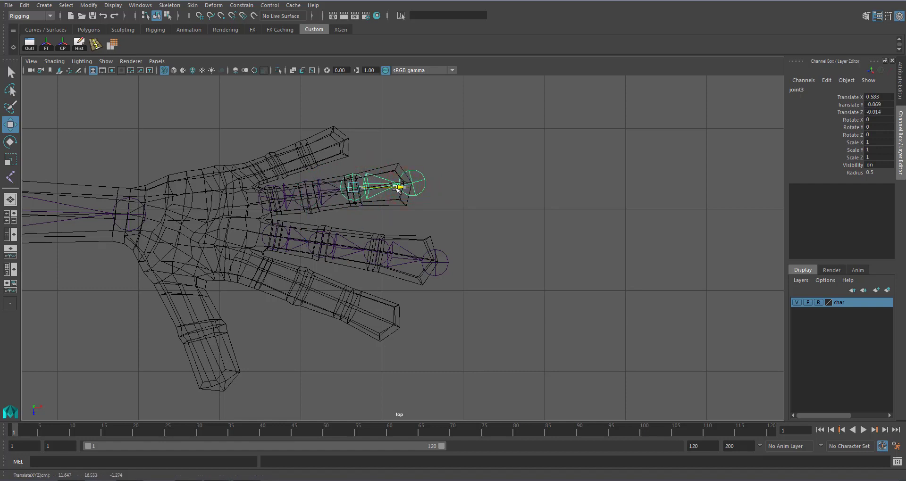
{"action": "left_click", "coordinate": [424, 174]}
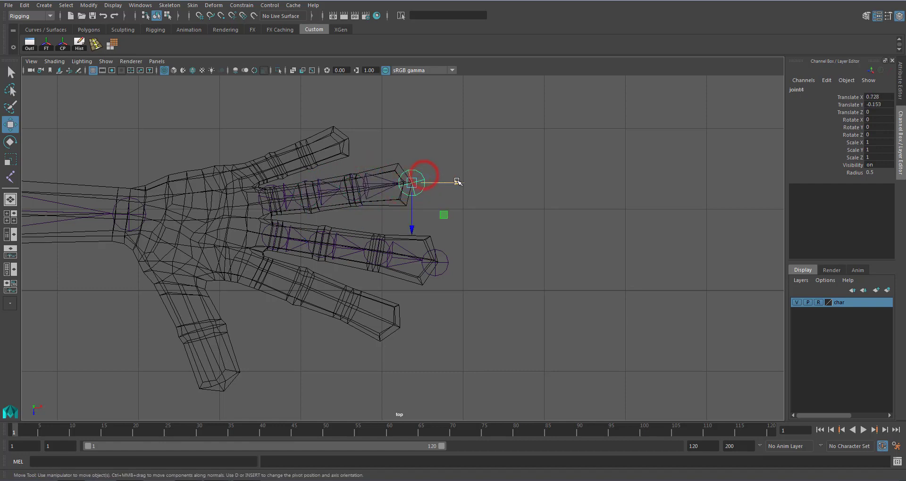
{"action": "left_click_drag", "start_coordinate": [456, 182], "coordinate": [448, 182]}
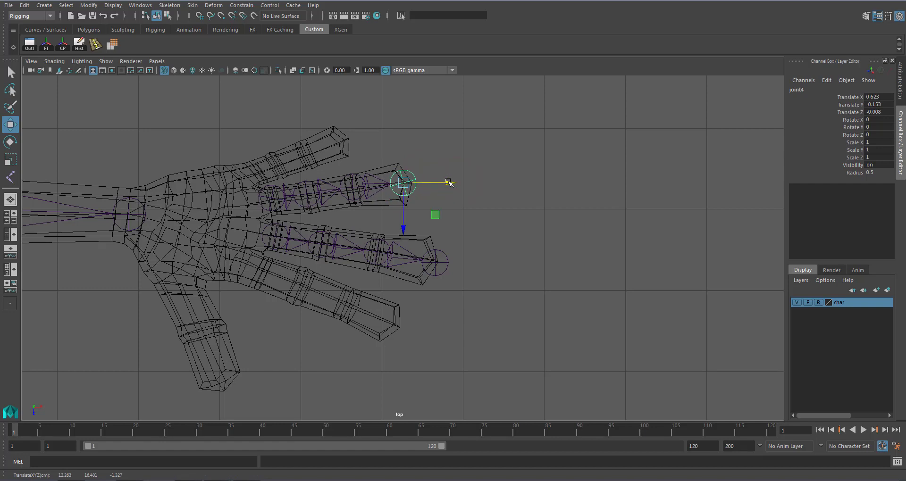
Step: Refine the ring finger chain's rotation to Rotate Y about 13.5 and check its alignment in the perspective view
{"action": "left_click", "coordinate": [275, 189]}
{"action": "key", "text": "e"}
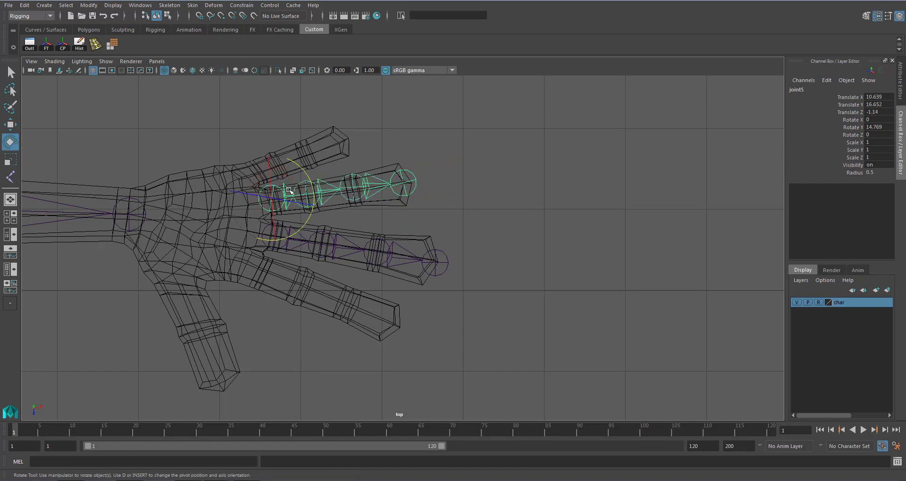
{"action": "left_click_drag", "start_coordinate": [305, 227], "coordinate": [303, 226]}
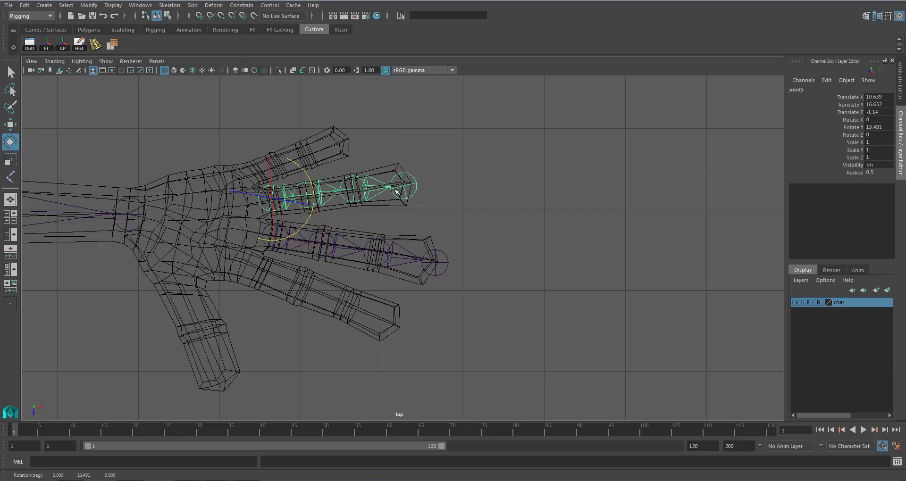
{"action": "key", "text": "space"}
{"action": "key", "text": "space"}
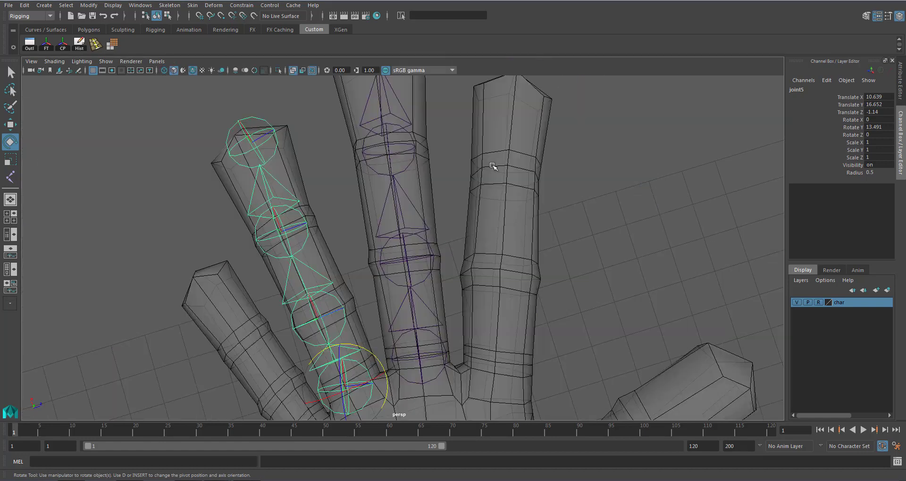
{"action": "left_click_drag", "start_coordinate": [355, 233], "coordinate": [459, 201], "text": "alt"}
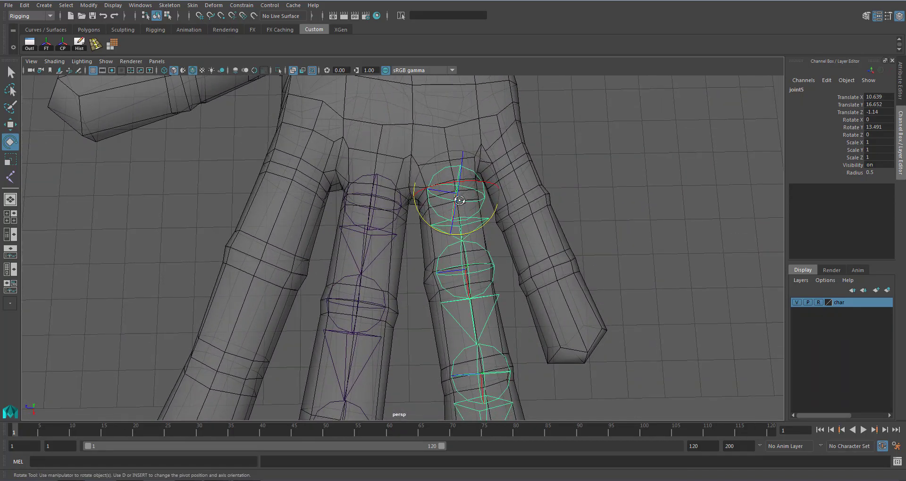
{"action": "key", "text": "q"}
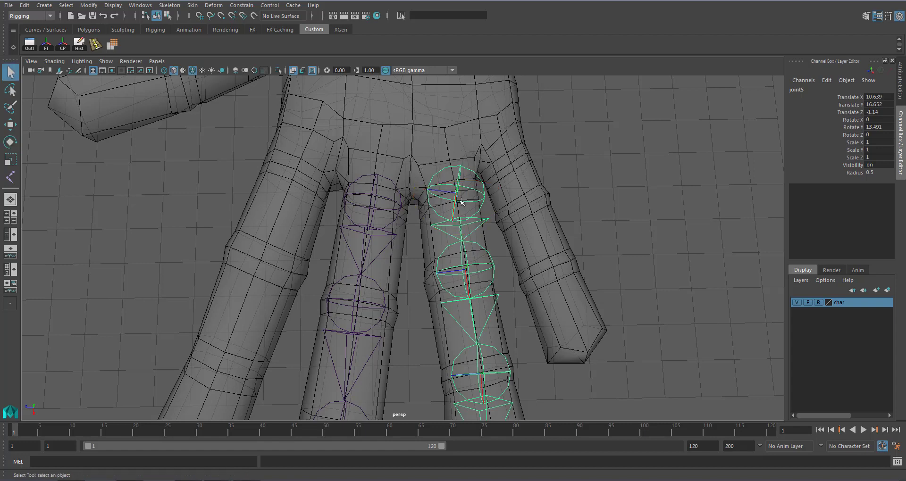
Step: Duplicate the ring finger chain and move the copy's root to the pinky's base, at Translate X about 10.43 and Z about -1.5
{"action": "key", "text": "w"}
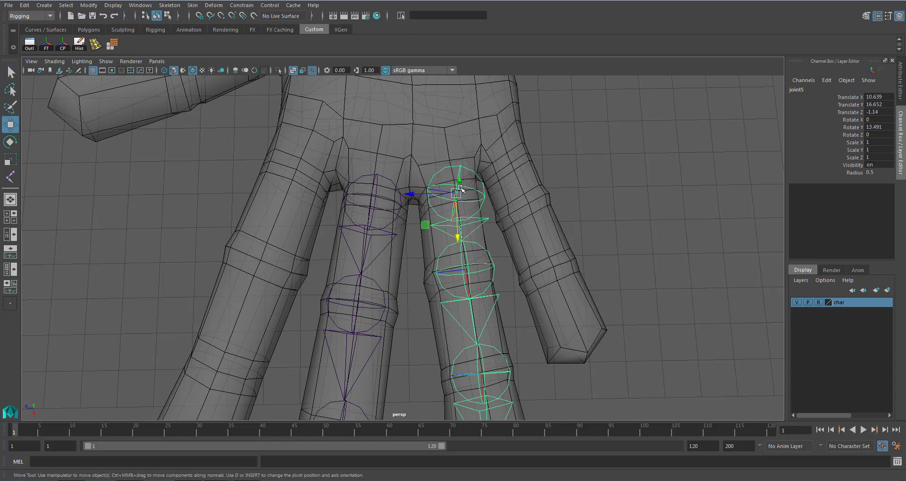
{"action": "left_click", "coordinate": [464, 168]}
{"action": "left_click_drag", "start_coordinate": [411, 194], "coordinate": [474, 192]}
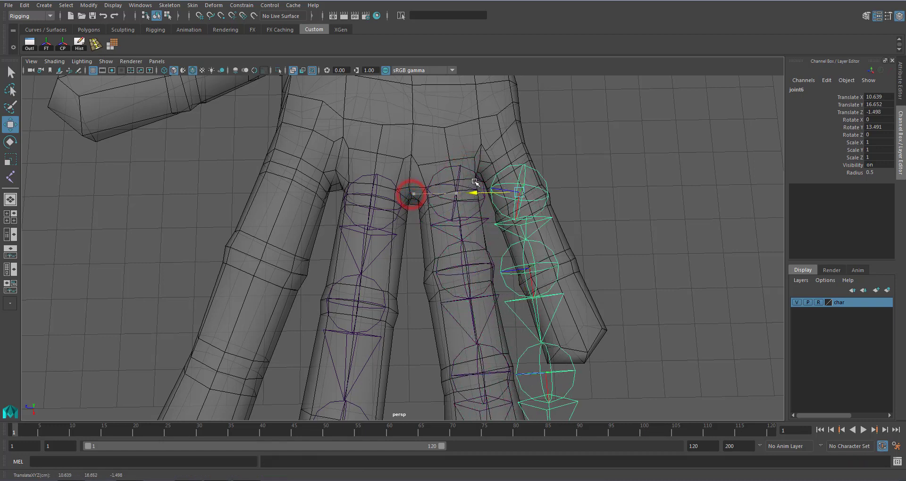
{"action": "key", "text": "space"}
{"action": "key", "text": "space"}
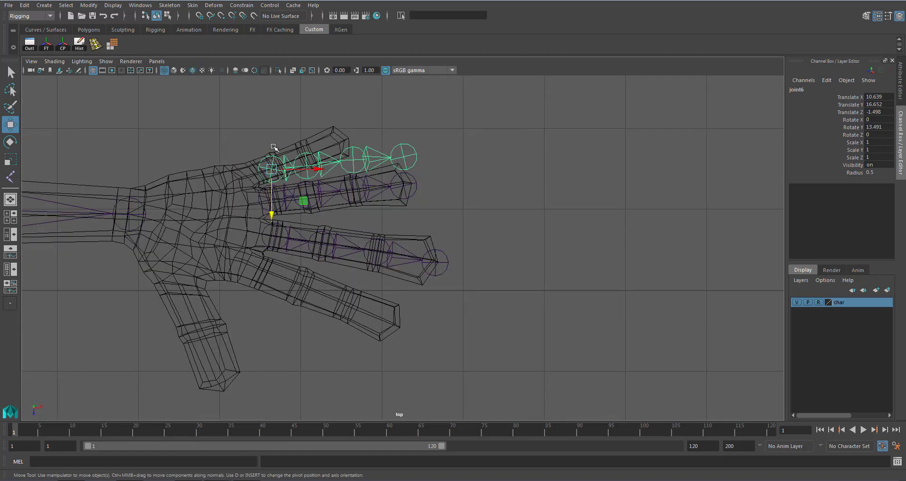
{"action": "scroll", "coordinate": [395, 244], "scroll_direction": "up", "scroll_amount": 5}
{"action": "scroll", "coordinate": [285, 212], "scroll_direction": "up", "scroll_amount": 2}
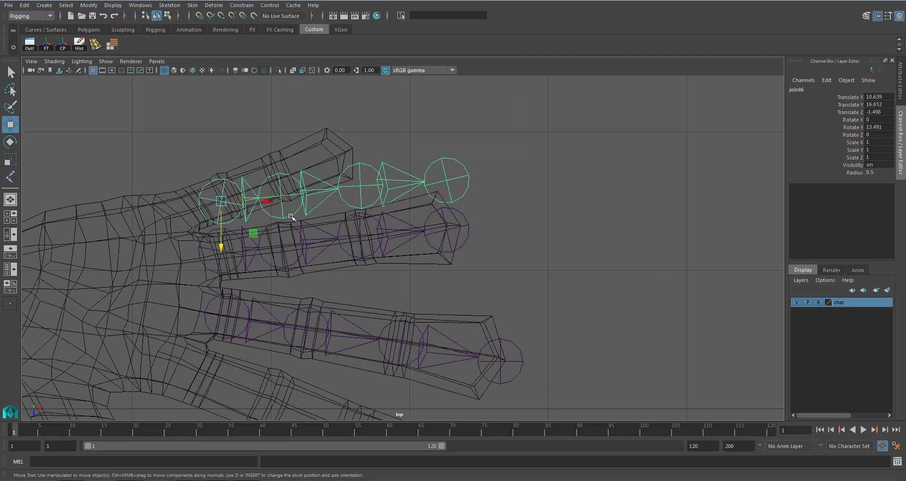
{"action": "left_click_drag", "start_coordinate": [262, 200], "coordinate": [237, 202]}
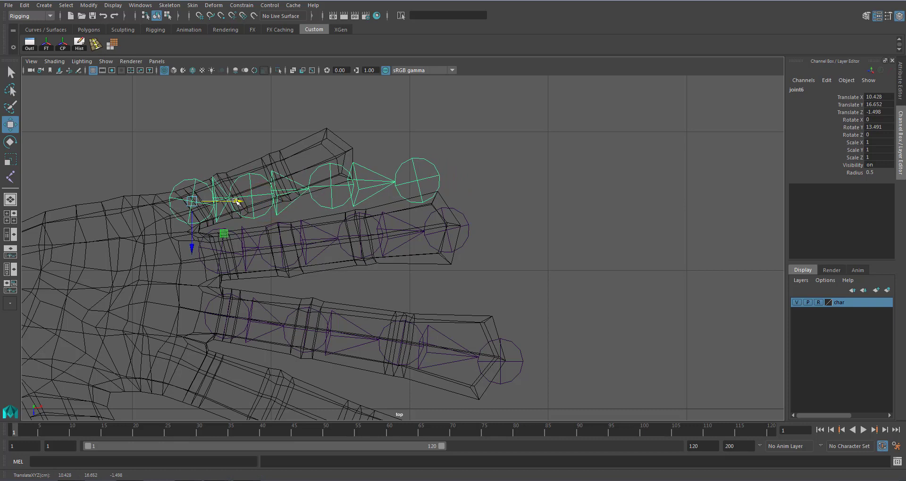
Step: Rotate the duplicated chain along the pinky to Rotate Y about 26.97 and adjust its root to Translate X about 10.42, Z about -1.47
{"action": "key", "text": "e"}
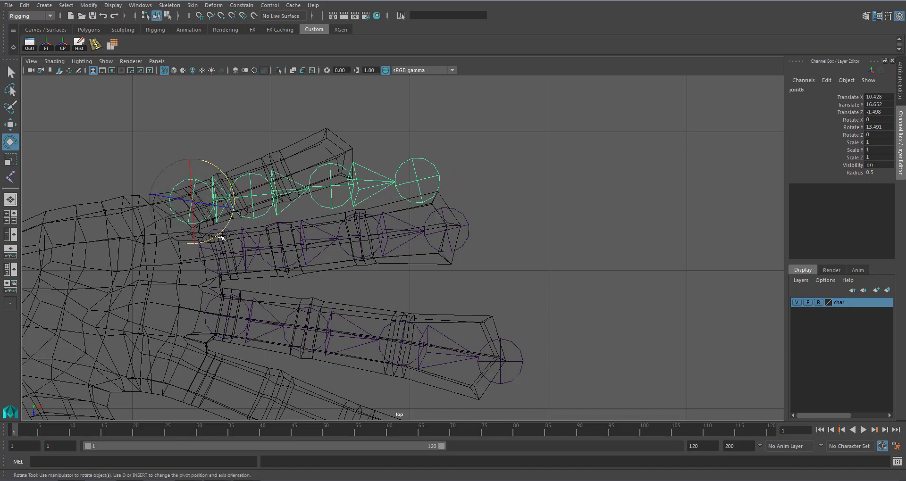
{"action": "left_click_drag", "start_coordinate": [222, 234], "coordinate": [225, 216]}
{"action": "key", "text": "w"}
{"action": "left_click_drag", "start_coordinate": [192, 239], "coordinate": [191, 245]}
{"action": "left_click", "coordinate": [237, 205]}
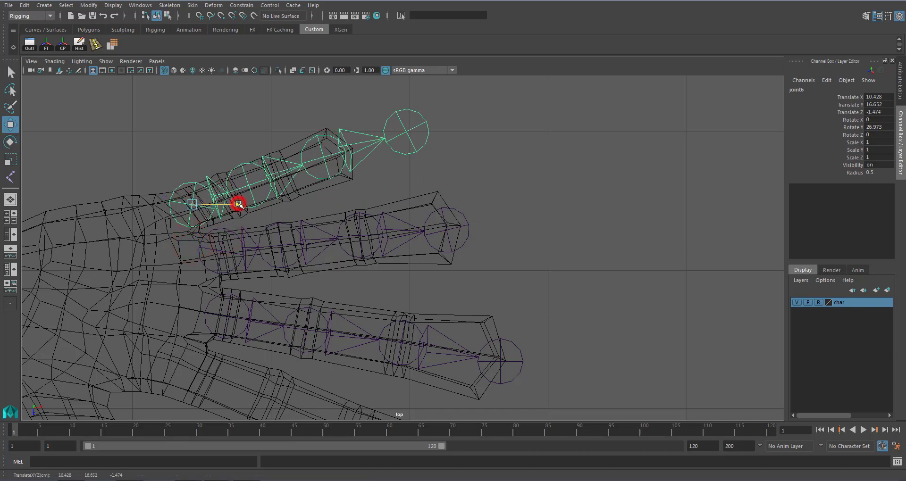
{"action": "left_click", "coordinate": [252, 164]}
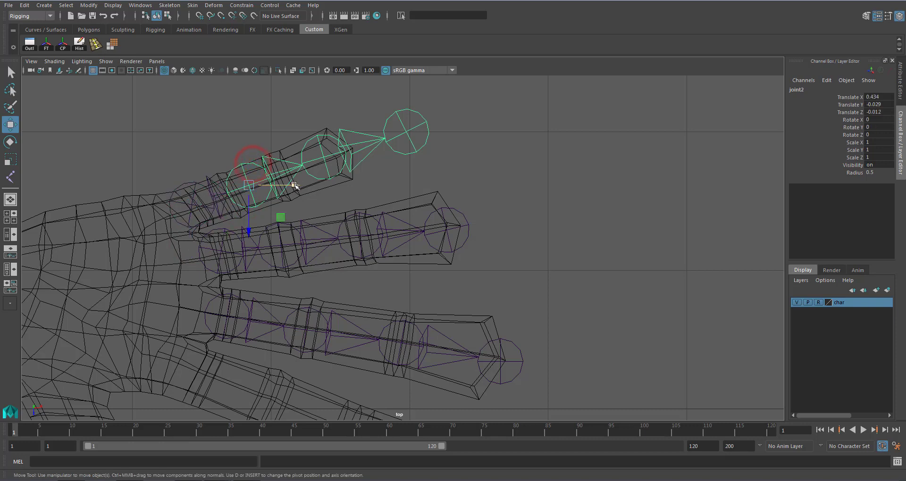
{"action": "key", "text": "space"}
{"action": "key", "text": "space"}
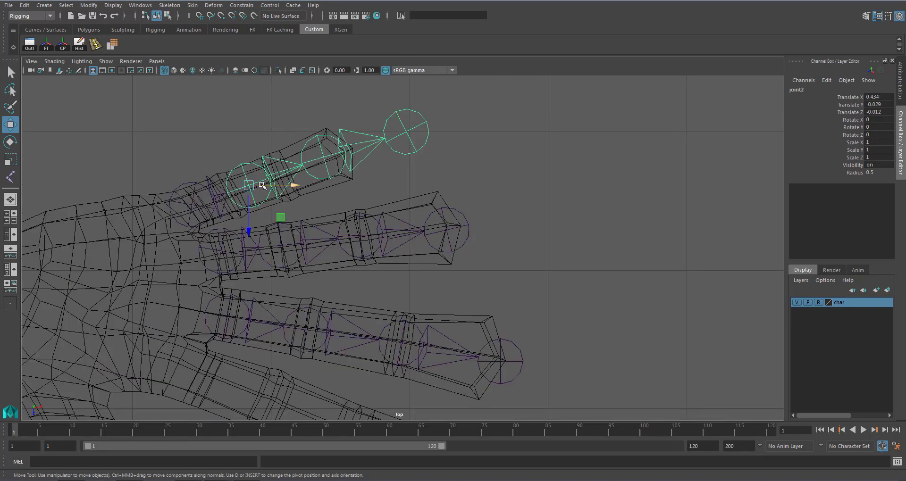
{"action": "left_click", "coordinate": [191, 183]}
{"action": "left_click_drag", "start_coordinate": [237, 202], "coordinate": [234, 206]}
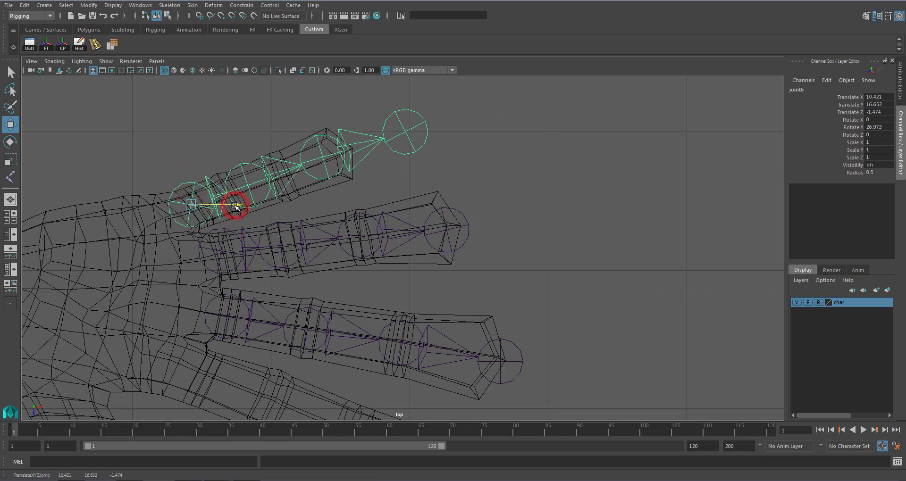
Step: Reduce the joint display size to 0.37
{"action": "left_click", "coordinate": [112, 5]}
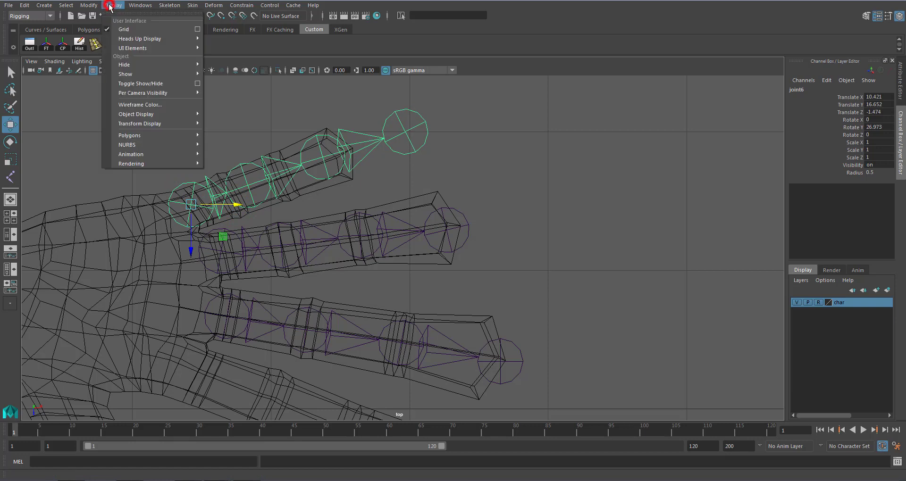
{"action": "mouse_move", "coordinate": [183, 147]}
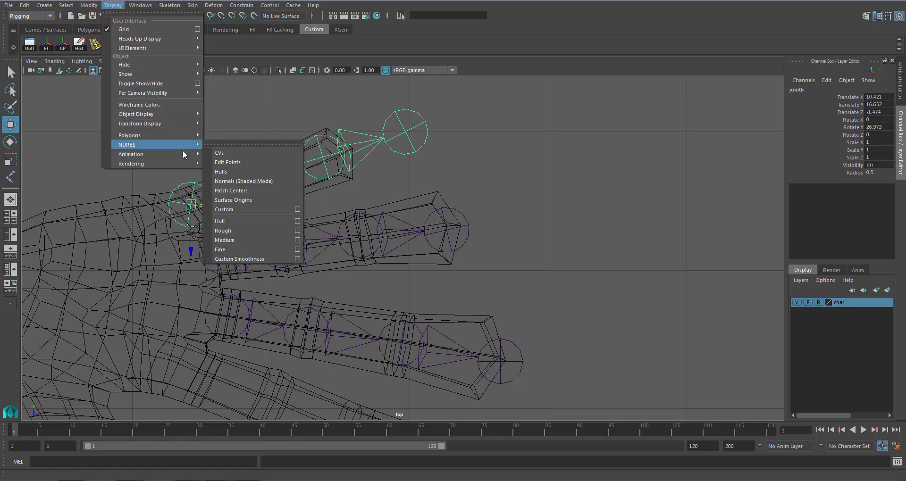
{"action": "left_click", "coordinate": [235, 184]}
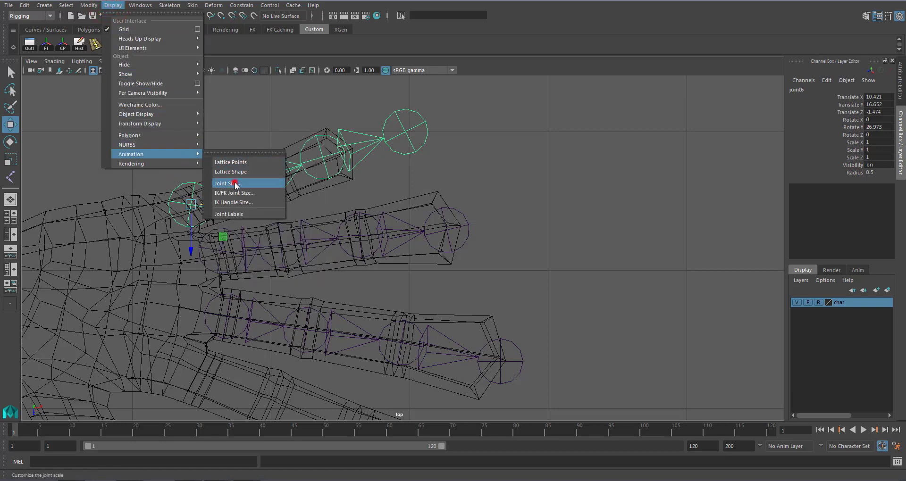
{"action": "left_click_drag", "start_coordinate": [485, 175], "coordinate": [483, 174]}
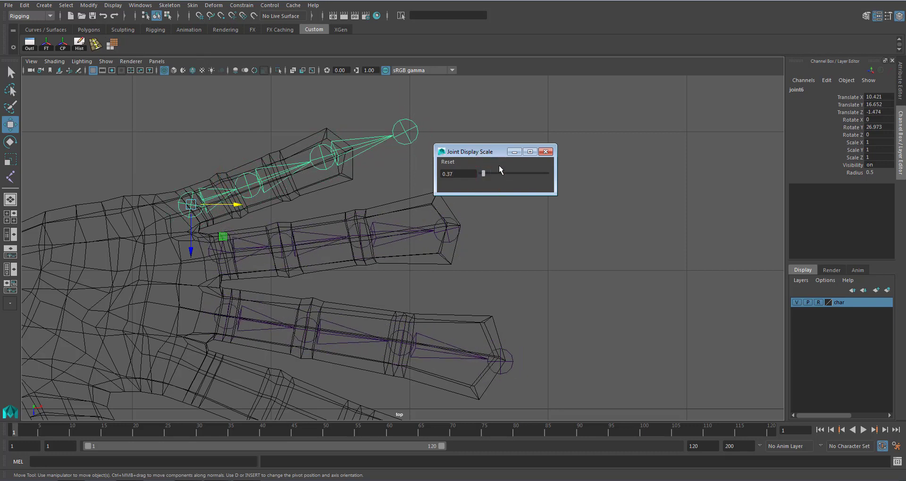
{"action": "left_click", "coordinate": [546, 151]}
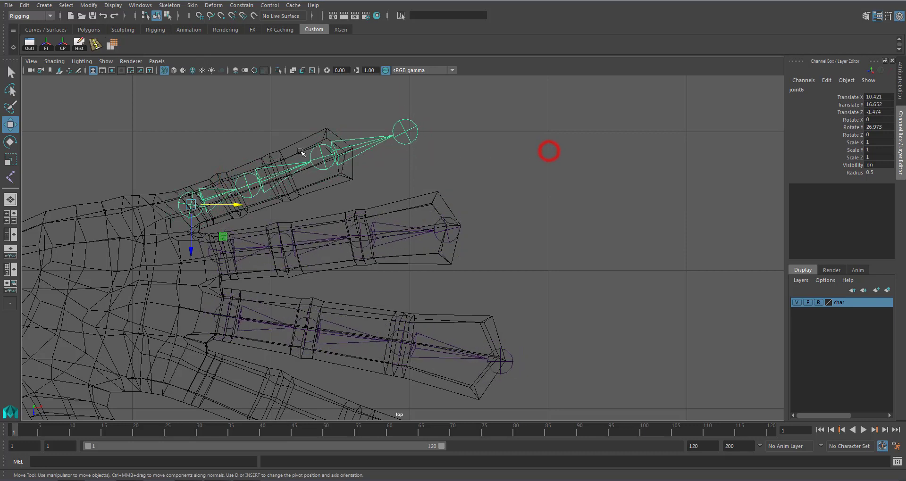
Step: Move the pinky's second joint back to the first knuckle crease, at Translate X about 0.26
{"action": "left_click", "coordinate": [249, 172]}
{"action": "left_click_drag", "start_coordinate": [293, 186], "coordinate": [263, 186]}
{"action": "left_click_drag", "start_coordinate": [228, 213], "coordinate": [228, 221]}
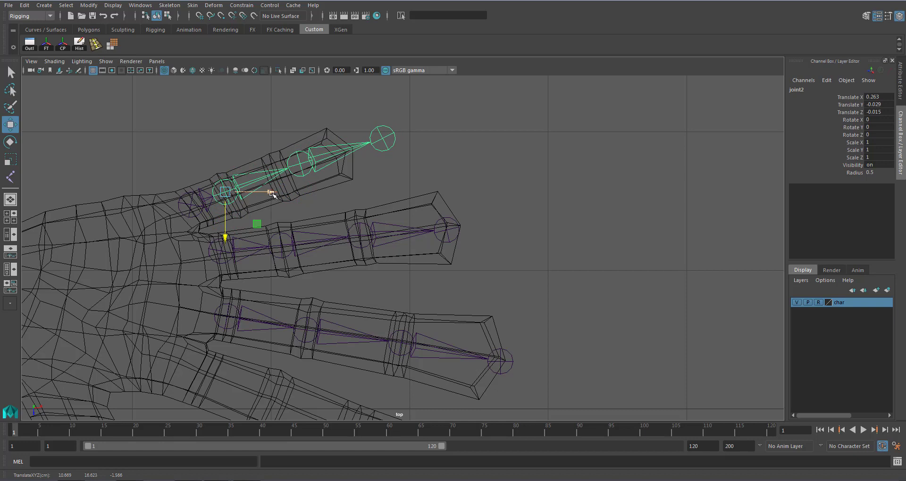
{"action": "left_click_drag", "start_coordinate": [272, 194], "coordinate": [268, 197]}
{"action": "left_click_drag", "start_coordinate": [228, 222], "coordinate": [240, 211]}
Step: Move the pinky's third joint to the next knuckle, at Translate X about 0.38 and Z about -0.015
{"action": "left_click", "coordinate": [307, 155]}
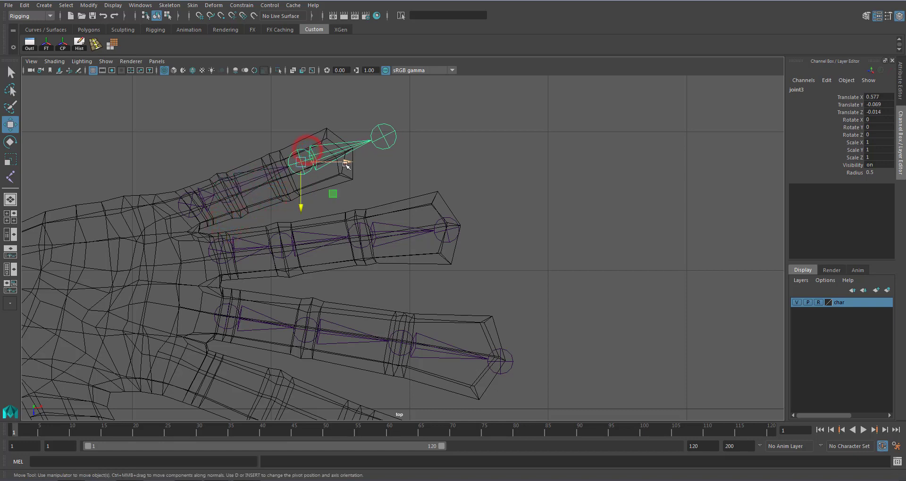
{"action": "left_click_drag", "start_coordinate": [343, 162], "coordinate": [310, 174]}
{"action": "left_click", "coordinate": [273, 203]}
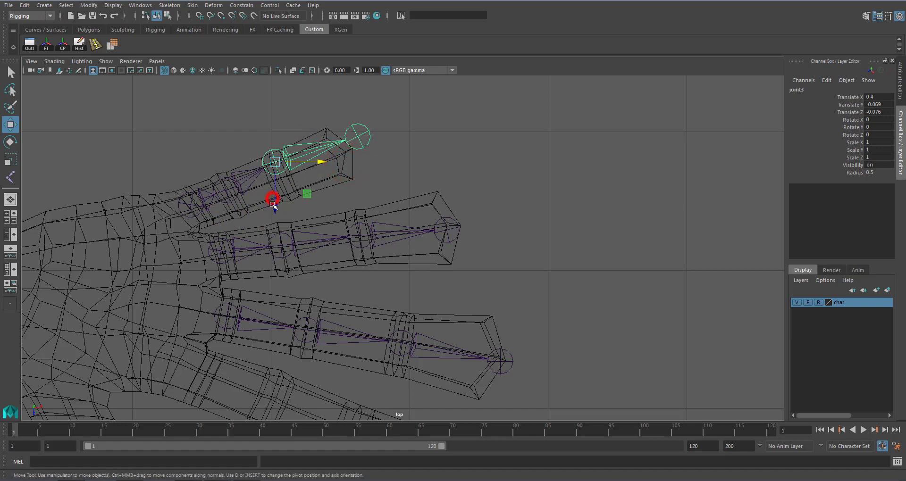
{"action": "left_click", "coordinate": [278, 154]}
{"action": "left_click_drag", "start_coordinate": [277, 156], "coordinate": [275, 212]}
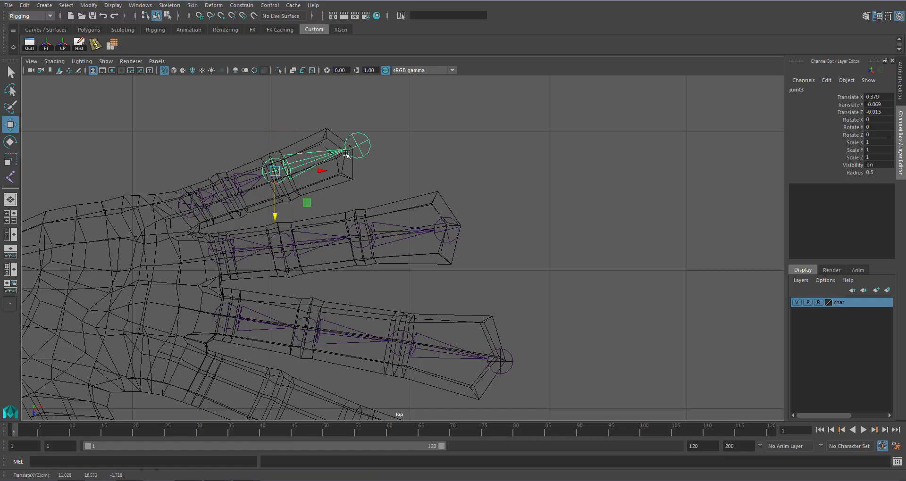
Step: Fine-tune the pinky's second joint and shift the chain's root to Translate X about 10.46 and Z about -1.46
{"action": "left_click", "coordinate": [227, 178]}
{"action": "mouse_move", "coordinate": [227, 215]}
{"action": "left_mouse_down"}
{"action": "mouse_move", "coordinate": [226, 227]}
{"action": "mouse_move", "coordinate": [236, 205]}
{"action": "left_mouse_up"}
{"action": "left_click", "coordinate": [196, 216]}
{"action": "left_click_drag", "start_coordinate": [197, 238], "coordinate": [196, 241]}
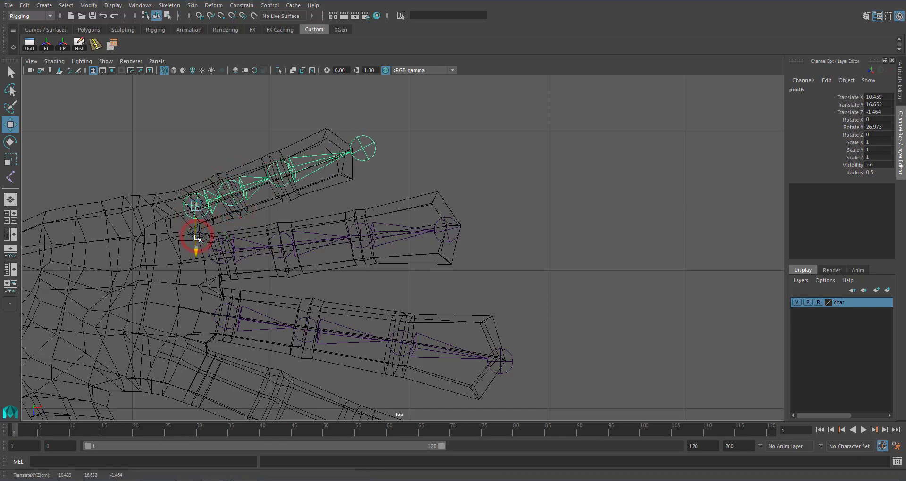
Step: Center the pinky's third joint and move the tip joint to the fingertip, at Translate X about 0.49 and Z about -0.02
{"action": "left_click", "coordinate": [278, 164]}
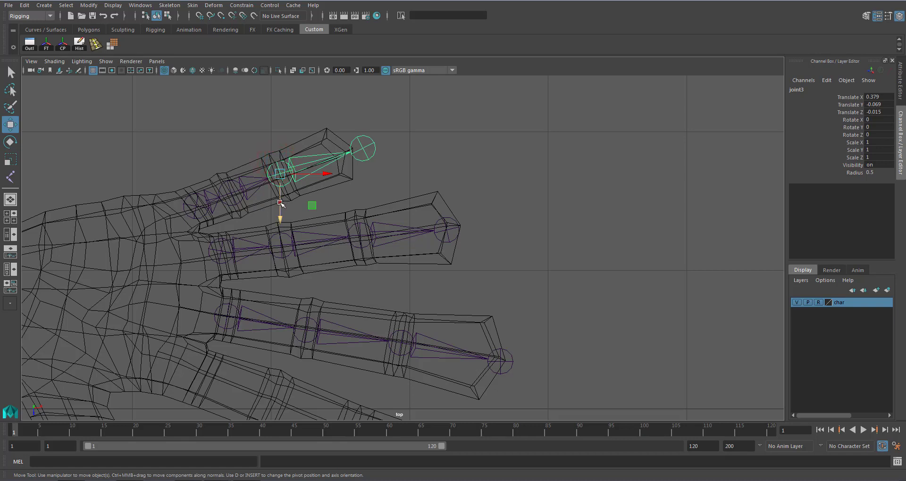
{"action": "left_click_drag", "start_coordinate": [281, 203], "coordinate": [280, 202]}
{"action": "left_click", "coordinate": [364, 139]}
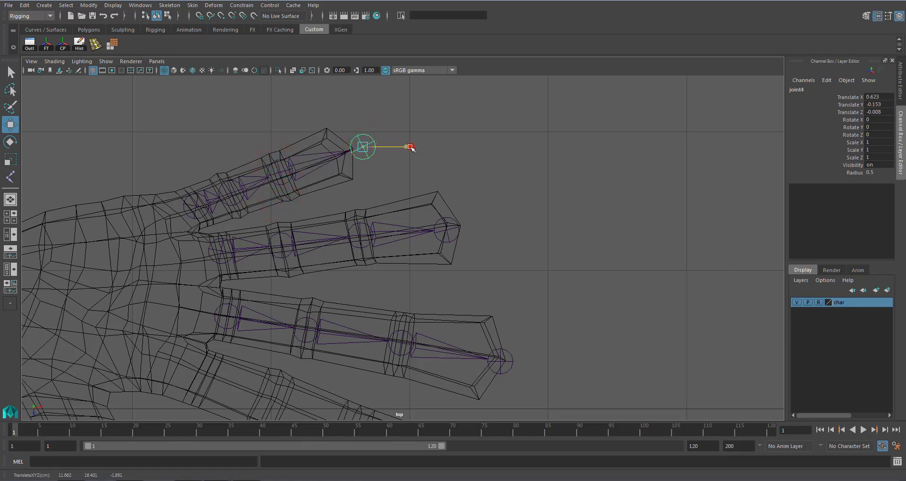
{"action": "left_click_drag", "start_coordinate": [406, 147], "coordinate": [387, 147]}
{"action": "left_click_drag", "start_coordinate": [347, 188], "coordinate": [345, 195]}
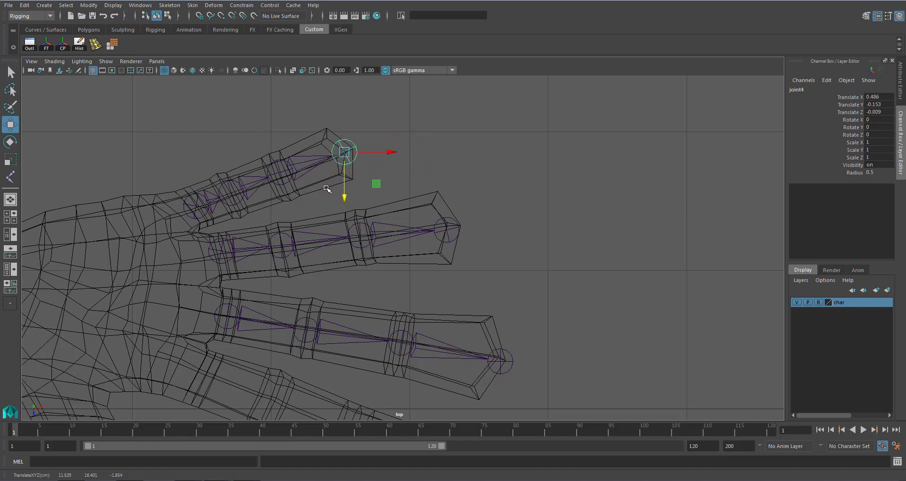
{"action": "left_click", "coordinate": [278, 164]}
{"action": "left_click_drag", "start_coordinate": [279, 208], "coordinate": [281, 211]}
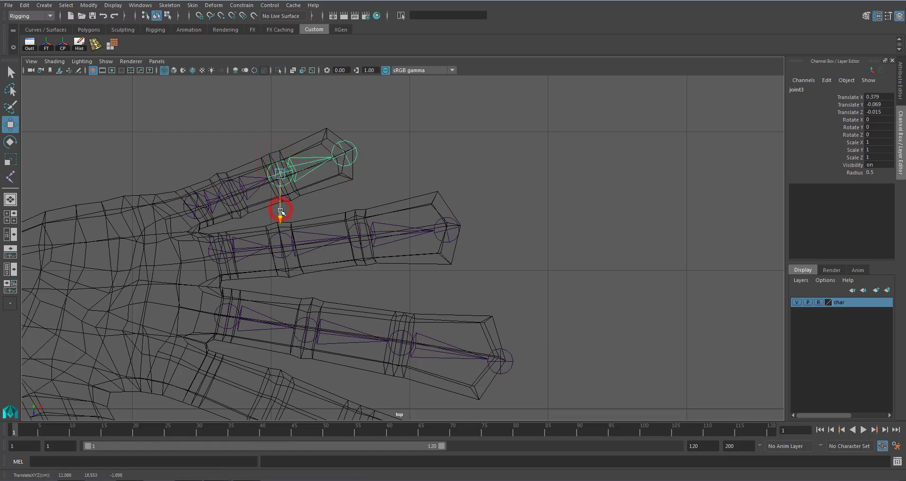
{"action": "left_click", "coordinate": [348, 142]}
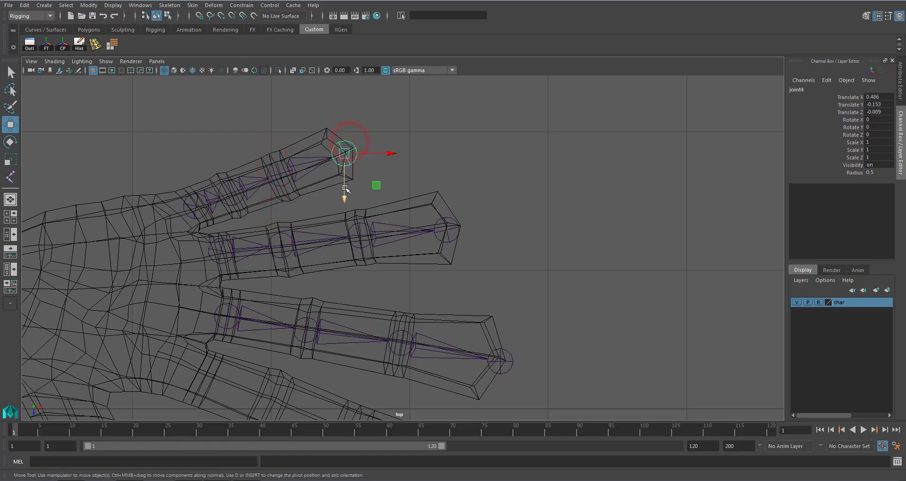
{"action": "left_click", "coordinate": [344, 186]}
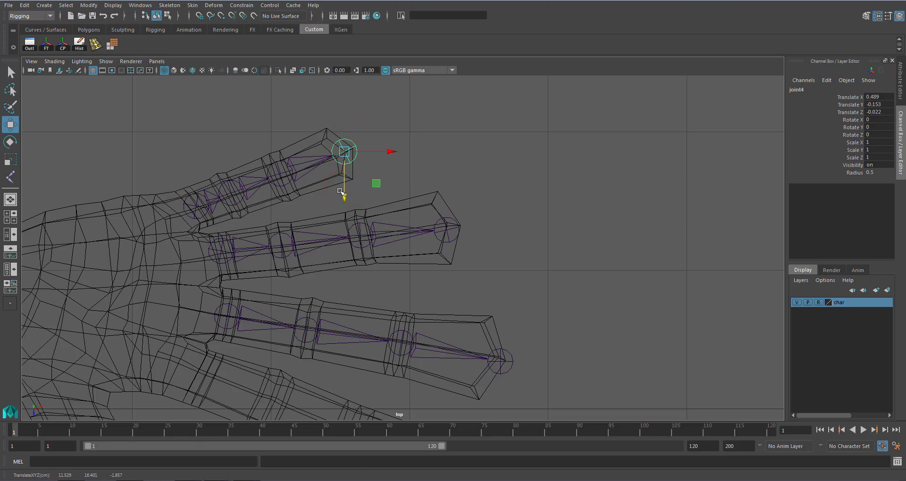
Step: Lower the pinky chain's root joint to Translate Y about 16.6 in the perspective view so it sits inside the finger
{"action": "key", "text": "space"}
{"action": "key", "text": "space"}
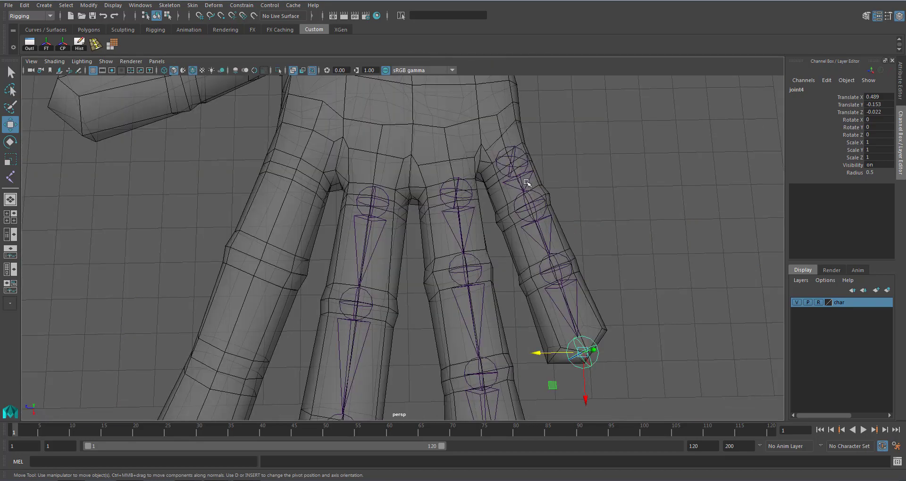
{"action": "left_click_drag", "start_coordinate": [500, 209], "coordinate": [396, 201], "text": "alt"}
{"action": "left_click", "coordinate": [458, 309]}
{"action": "left_click_drag", "start_coordinate": [437, 269], "coordinate": [579, 236], "text": "alt"}
{"action": "left_click_drag", "start_coordinate": [384, 246], "coordinate": [411, 279], "text": "alt"}
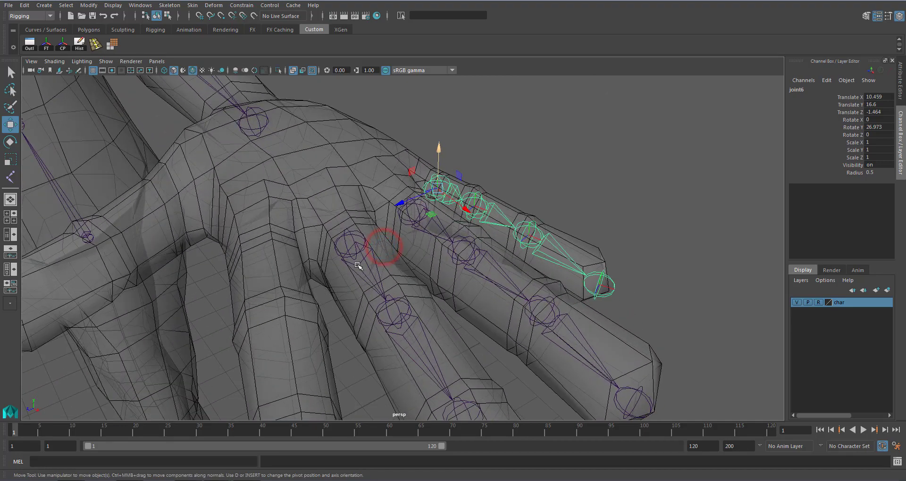
Step: Duplicate the middle finger chain and move the copy sideways to the index finger, at Translate Z about -0.17
{"action": "middle_click_drag", "start_coordinate": [356, 263], "coordinate": [359, 219], "text": "alt"}
{"action": "left_click_drag", "start_coordinate": [358, 224], "coordinate": [335, 242], "text": "alt"}
{"action": "middle_click_drag", "start_coordinate": [335, 243], "coordinate": [366, 146], "text": "alt"}
{"action": "right_click_drag", "start_coordinate": [361, 195], "coordinate": [323, 200], "text": "alt"}
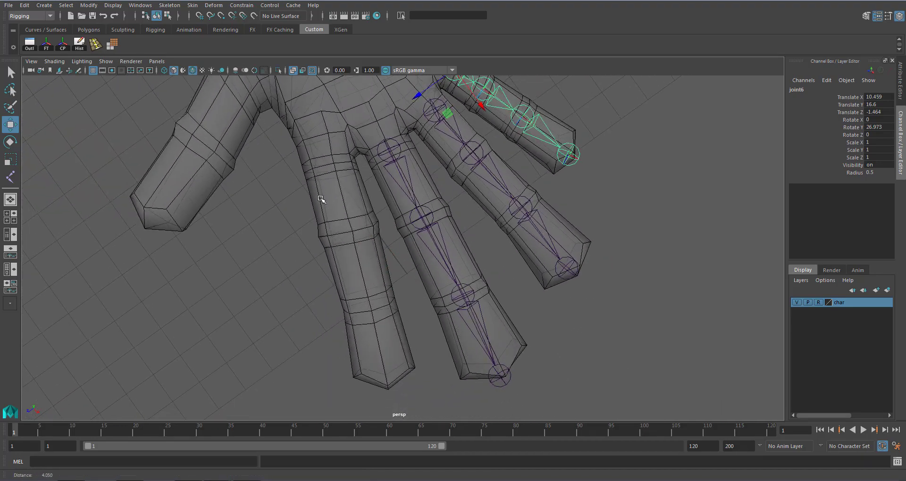
{"action": "left_click_drag", "start_coordinate": [357, 225], "coordinate": [337, 224], "text": "alt"}
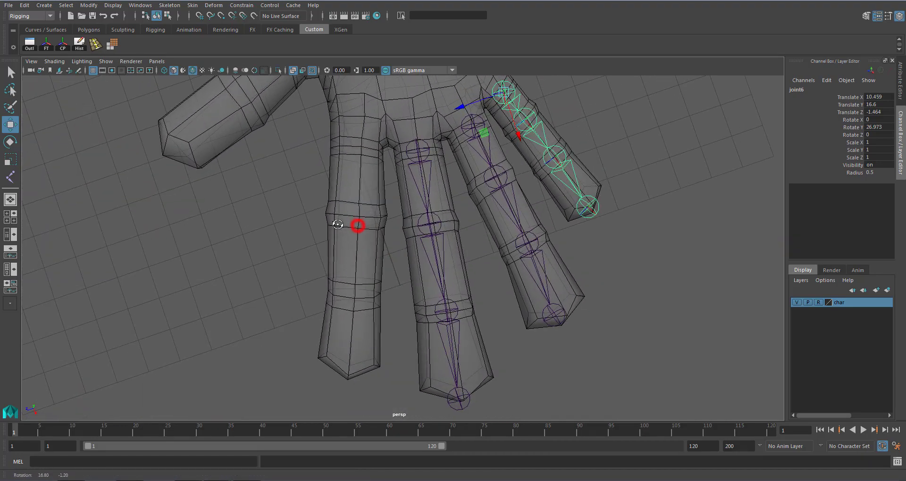
{"action": "left_click", "coordinate": [424, 140]}
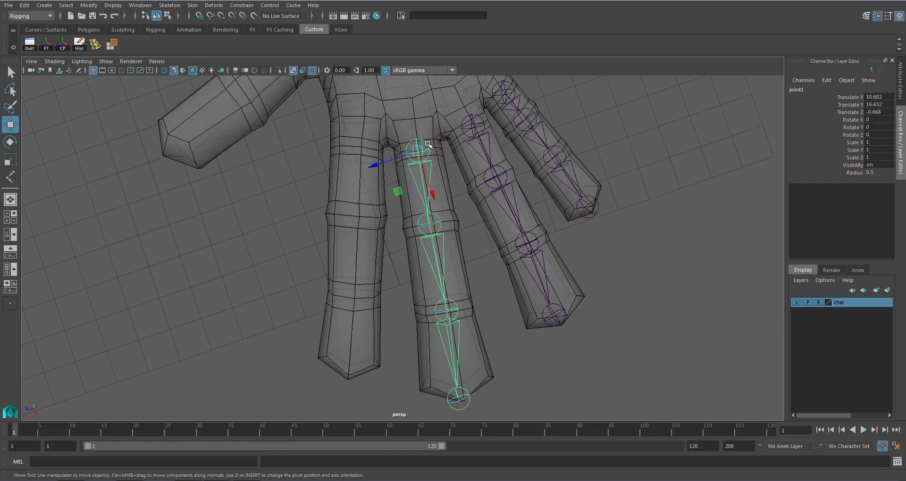
{"action": "key", "text": "ctrl+d"}
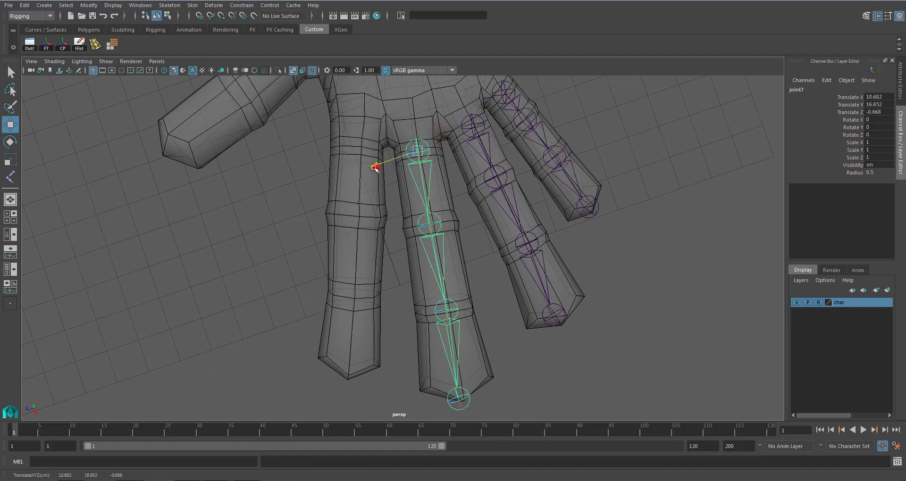
{"action": "left_click_drag", "start_coordinate": [376, 171], "coordinate": [317, 180]}
Step: Position the copied chain's root at the index finger's base in the top view, at Translate X about 10.52 and Z about -0.27
{"action": "key", "text": "space"}
{"action": "key", "text": "space"}
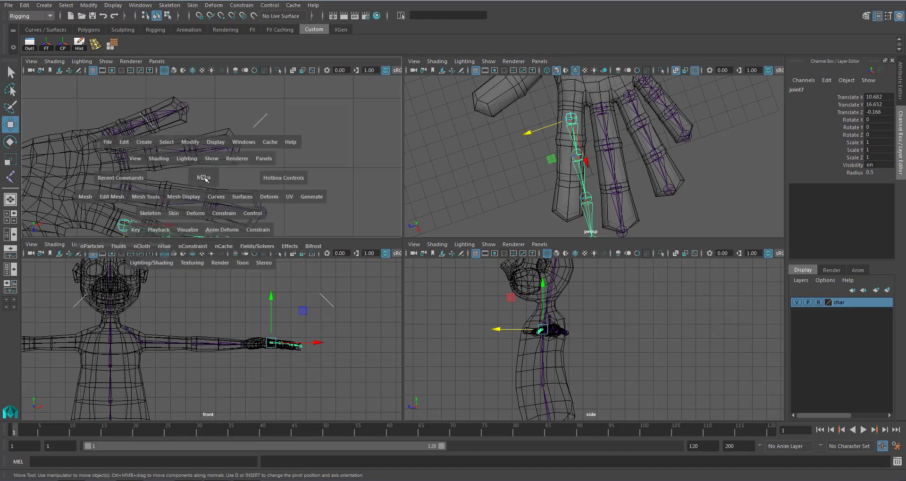
{"action": "middle_click_drag", "start_coordinate": [279, 269], "coordinate": [291, 145], "text": "alt"}
{"action": "left_click_drag", "start_coordinate": [285, 262], "coordinate": [256, 263]}
{"action": "left_click_drag", "start_coordinate": [211, 307], "coordinate": [211, 289]}
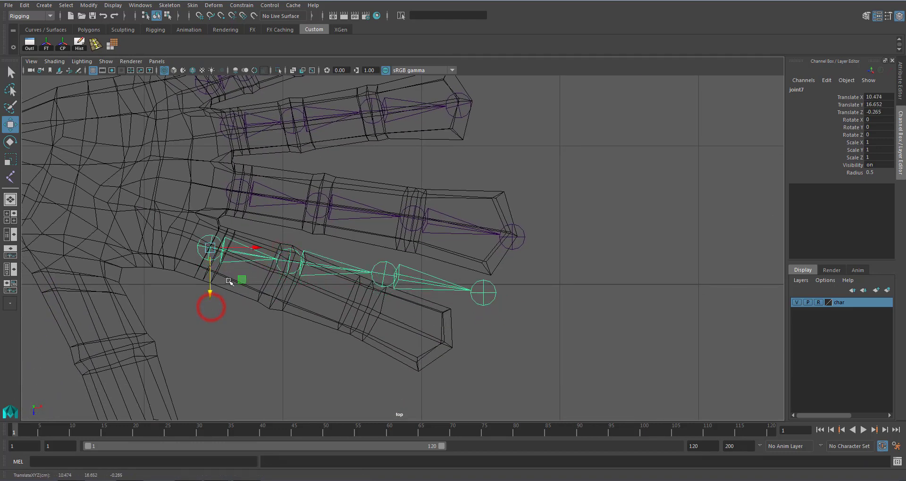
{"action": "left_click_drag", "start_coordinate": [252, 247], "coordinate": [259, 248]}
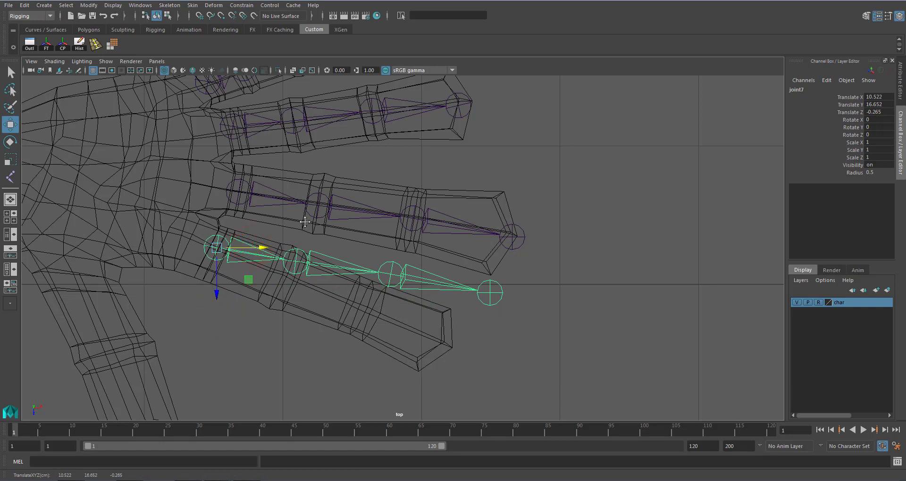
Step: Rotate the index finger chain to Rotate Y about -11.4 and place its root at Translate X about 10.50 and Z about -0.25
{"action": "mouse_move", "coordinate": [267, 287]}
{"action": "middle_mouse_down", "text": "alt"}
{"action": "mouse_move", "coordinate": [273, 279]}
{"action": "mouse_move", "coordinate": [272, 297]}
{"action": "middle_mouse_up", "text": "alt"}
{"action": "key", "text": "e"}
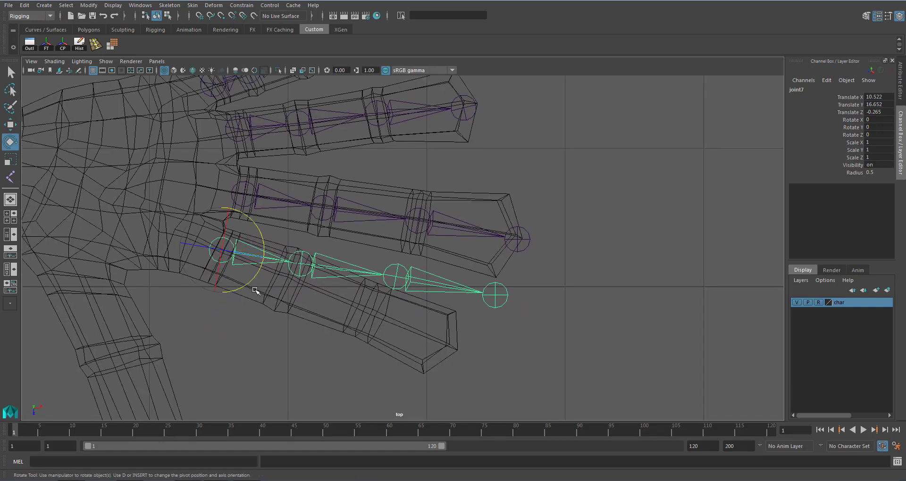
{"action": "left_click_drag", "start_coordinate": [254, 280], "coordinate": [261, 257]}
{"action": "key", "text": "w"}
{"action": "key", "text": "e"}
{"action": "key", "text": "w"}
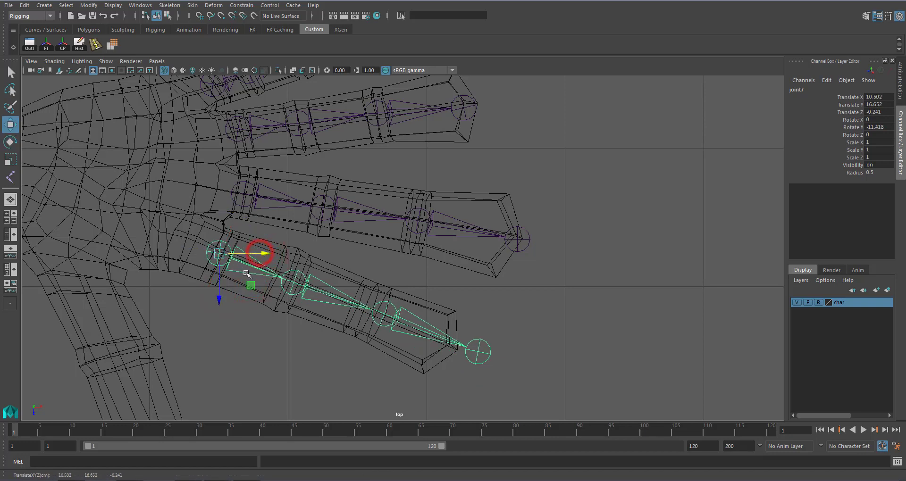
{"action": "left_click_drag", "start_coordinate": [219, 295], "coordinate": [219, 293]}
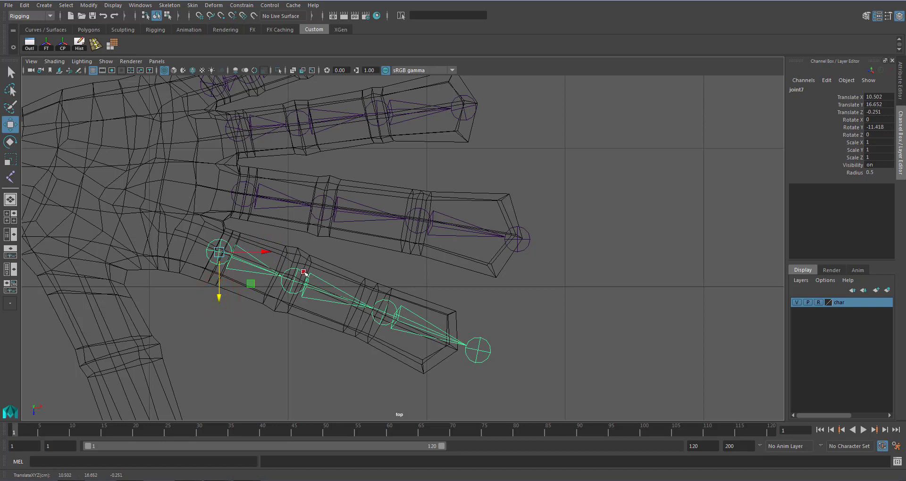
Step: Set the Move tool to object axes and slide the index finger's second and third joints to Translate X about 0.53 and 0.62
{"action": "left_click", "coordinate": [303, 272]}
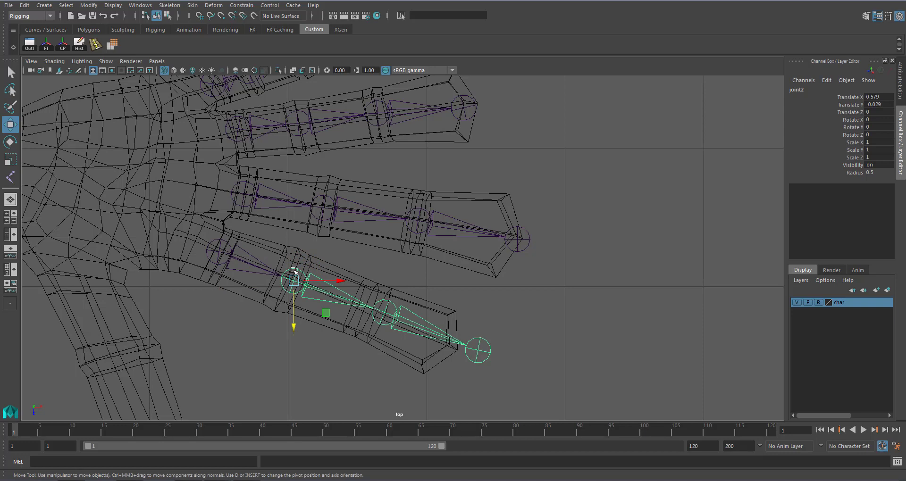
{"action": "left_click", "coordinate": [293, 271]}
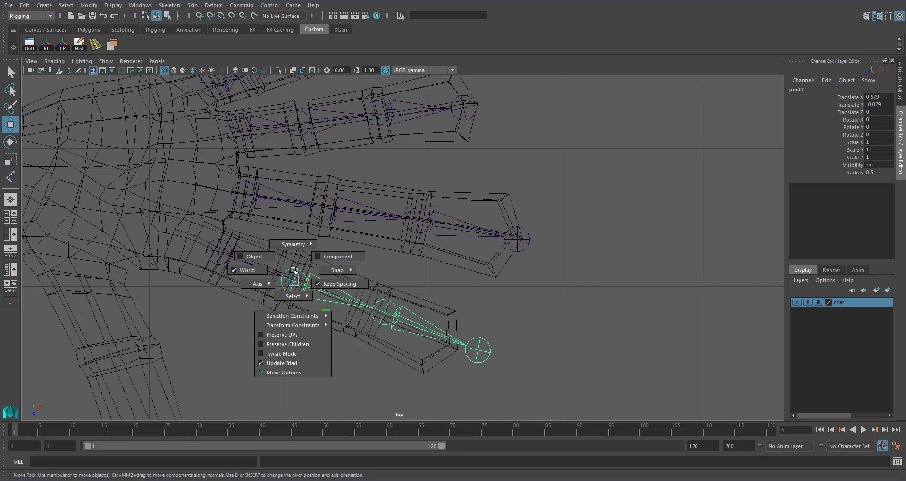
{"action": "left_click_drag", "start_coordinate": [294, 271], "coordinate": [254, 259]}
{"action": "left_click_drag", "start_coordinate": [333, 293], "coordinate": [330, 294]}
{"action": "left_click", "coordinate": [380, 304]}
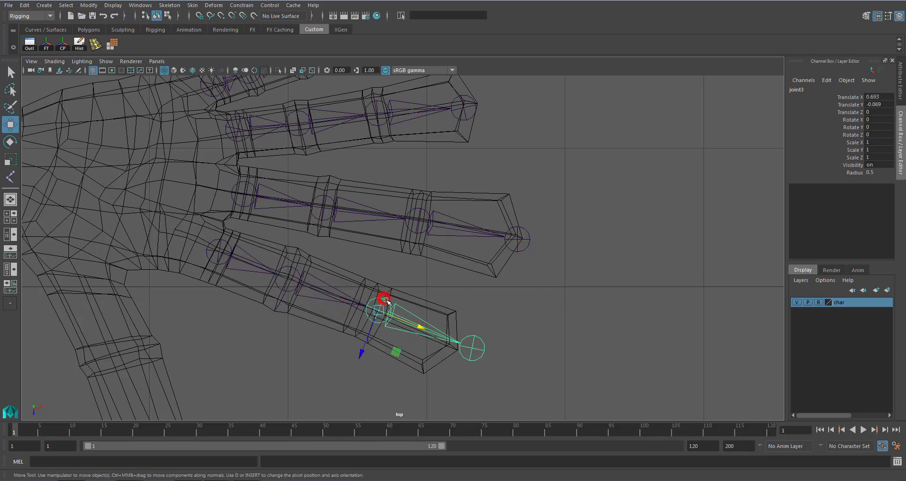
{"action": "left_click_drag", "start_coordinate": [416, 325], "coordinate": [408, 324]}
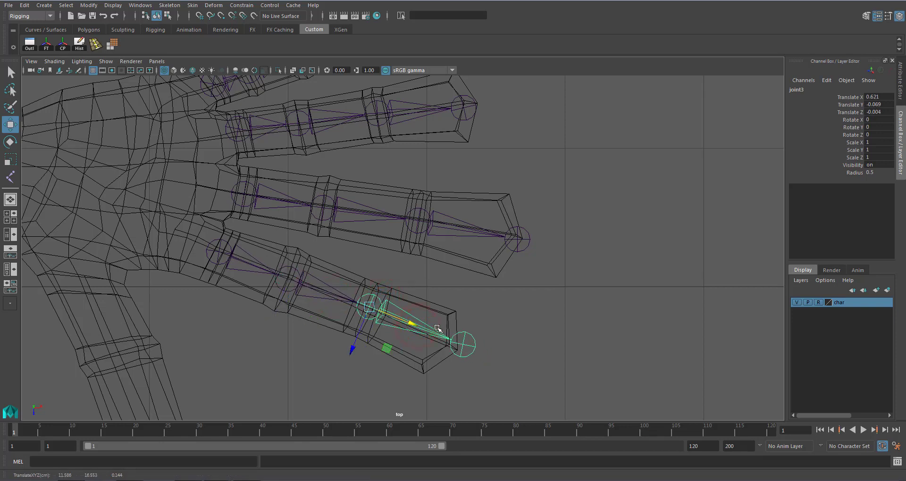
Step: Rotate the index chain's root to Rotate Y about -12.9 and pull its tip joint back slightly to the fingertip
{"action": "left_click", "coordinate": [225, 244]}
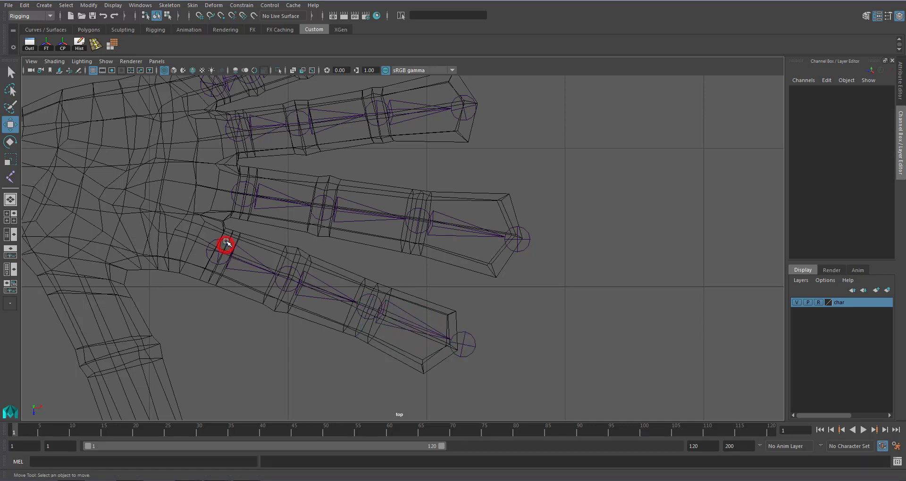
{"action": "key", "text": "e"}
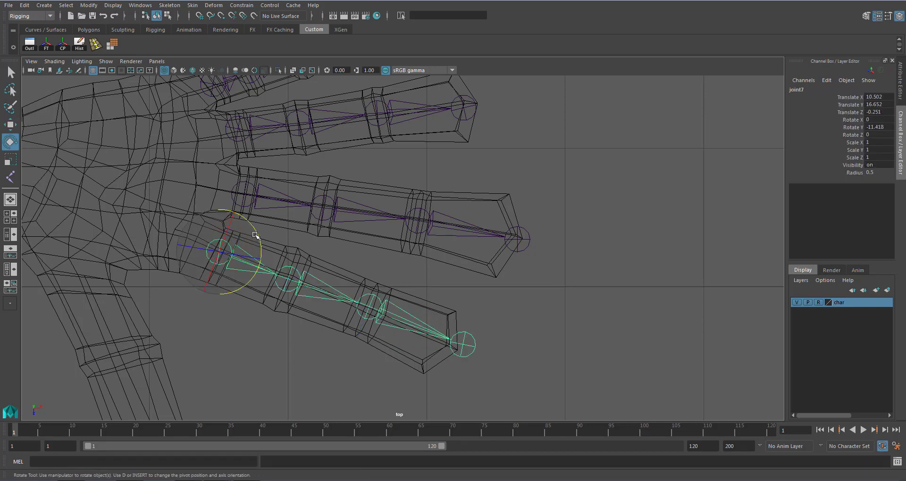
{"action": "left_click_drag", "start_coordinate": [255, 232], "coordinate": [256, 234]}
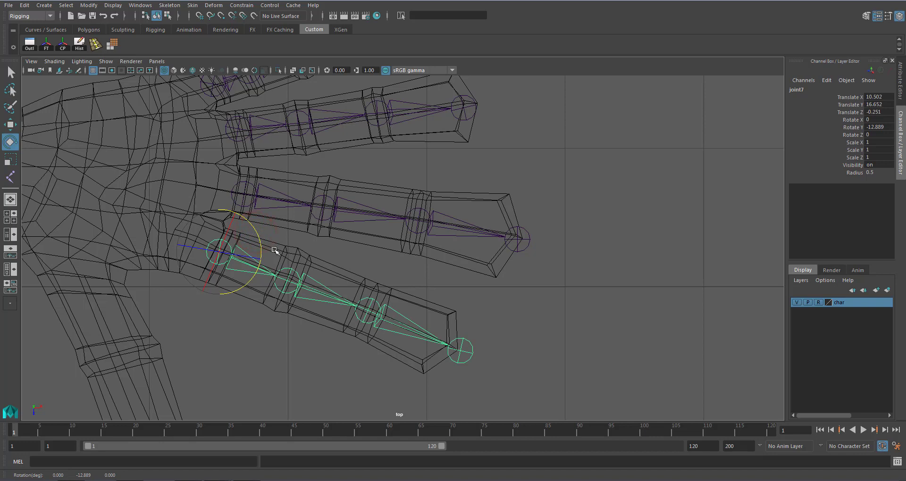
{"action": "left_click", "coordinate": [460, 349]}
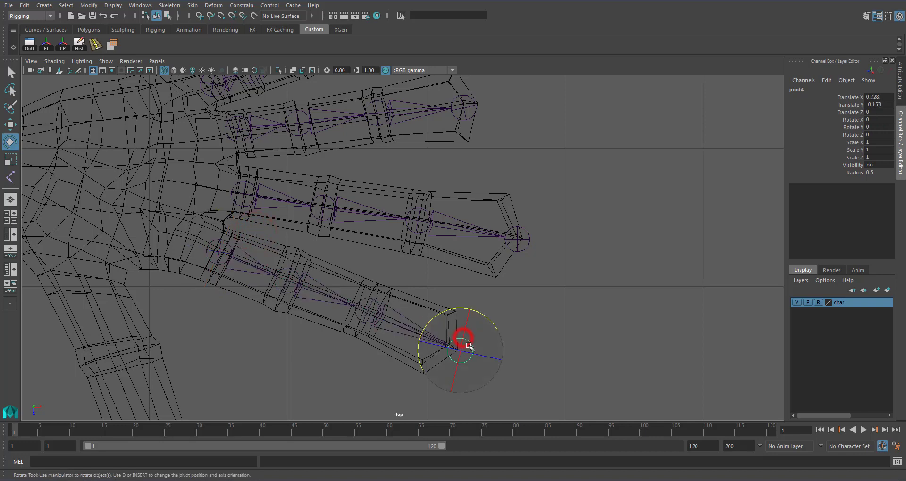
{"action": "key", "text": "w"}
{"action": "left_click_drag", "start_coordinate": [499, 362], "coordinate": [496, 361]}
{"action": "left_click", "coordinate": [230, 350]}
Step: Lower the index chain's root joint to Translate Y about 16.64 in the perspective view so it sits inside the finger
{"action": "key", "text": "space"}
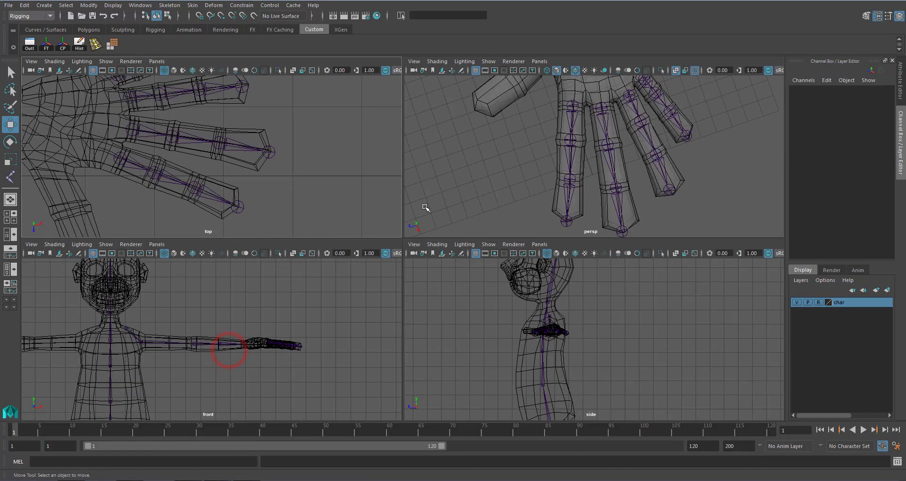
{"action": "key", "text": "space"}
{"action": "left_click_drag", "start_coordinate": [395, 253], "coordinate": [467, 219], "text": "alt"}
{"action": "left_click", "coordinate": [295, 231]}
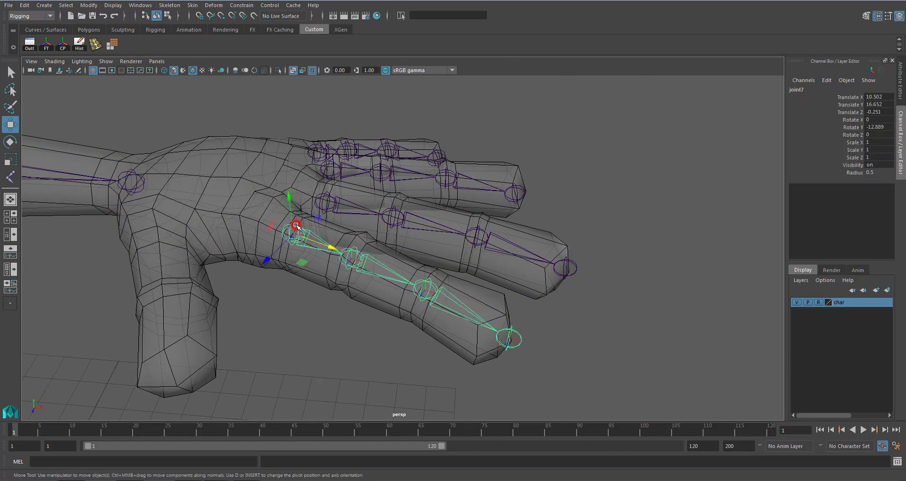
{"action": "left_click_drag", "start_coordinate": [288, 201], "coordinate": [345, 228]}
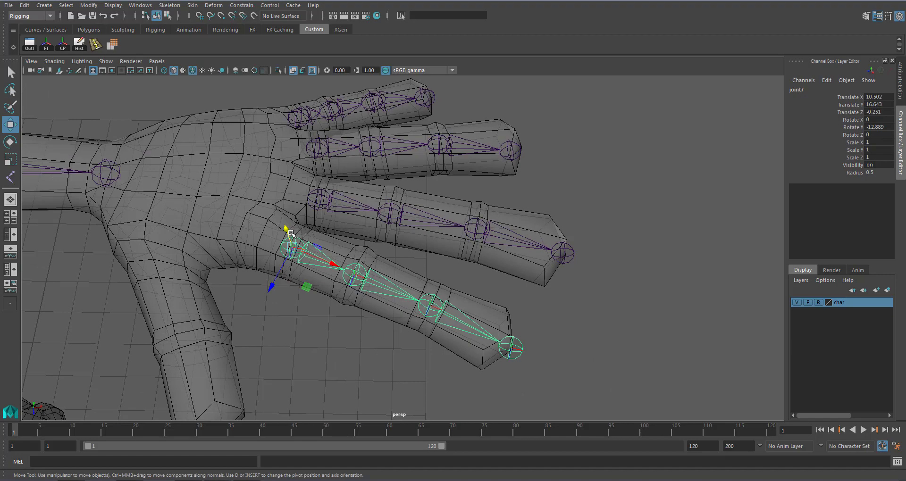
Step: Duplicate the index finger chain and move the copy to the thumb's base, at Translate X about 9.13 and Z about -0.25
{"action": "middle_click_drag", "start_coordinate": [204, 247], "coordinate": [314, 226], "text": "alt"}
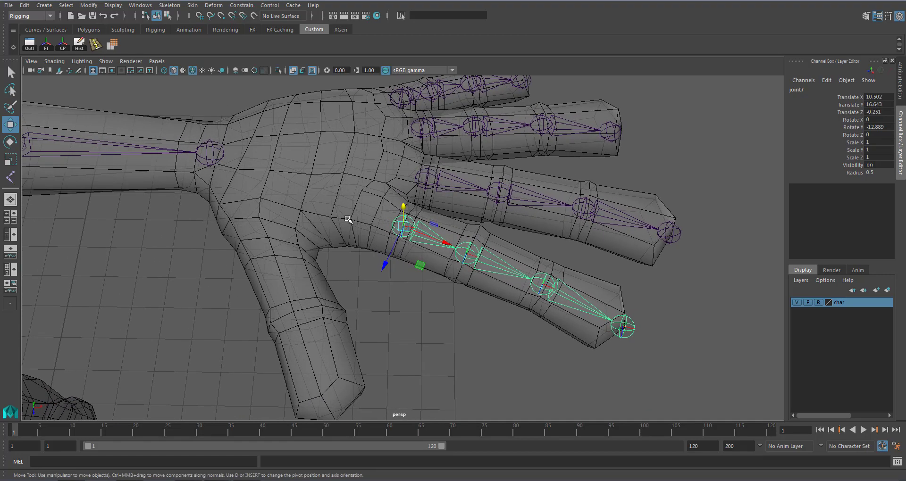
{"action": "mouse_move", "coordinate": [348, 219]}
{"action": "left_mouse_down", "text": "alt"}
{"action": "mouse_move", "coordinate": [313, 197]}
{"action": "mouse_move", "coordinate": [349, 227]}
{"action": "left_mouse_up", "text": "alt"}
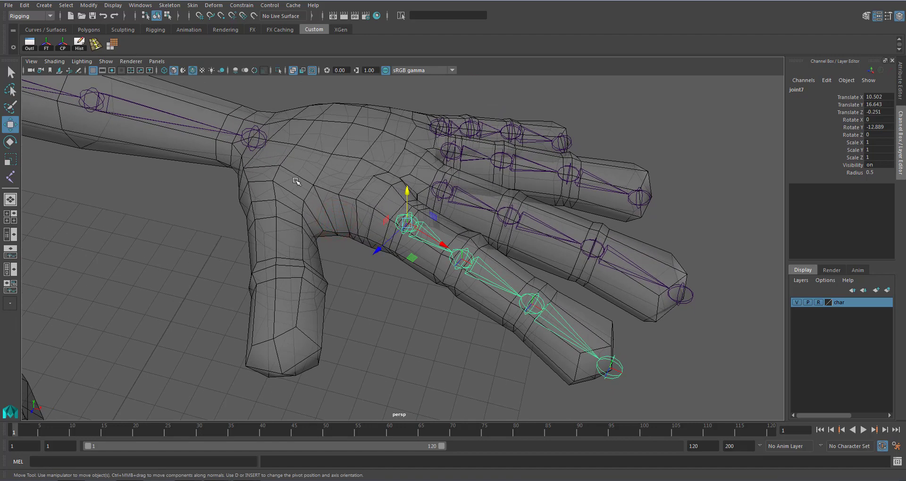
{"action": "mouse_move", "coordinate": [362, 283]}
{"action": "left_mouse_down", "text": "alt"}
{"action": "mouse_move", "coordinate": [382, 283]}
{"action": "mouse_move", "coordinate": [363, 293]}
{"action": "left_mouse_up", "text": "alt"}
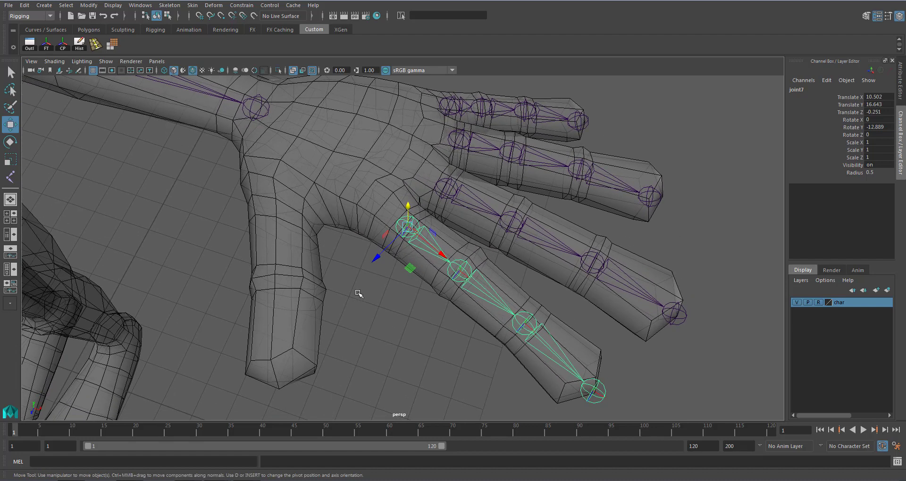
{"action": "left_click", "coordinate": [374, 292]}
{"action": "left_click", "coordinate": [408, 224]}
{"action": "left_click_drag", "start_coordinate": [408, 220], "coordinate": [360, 273]}
{"action": "left_click_drag", "start_coordinate": [395, 297], "coordinate": [285, 200]}
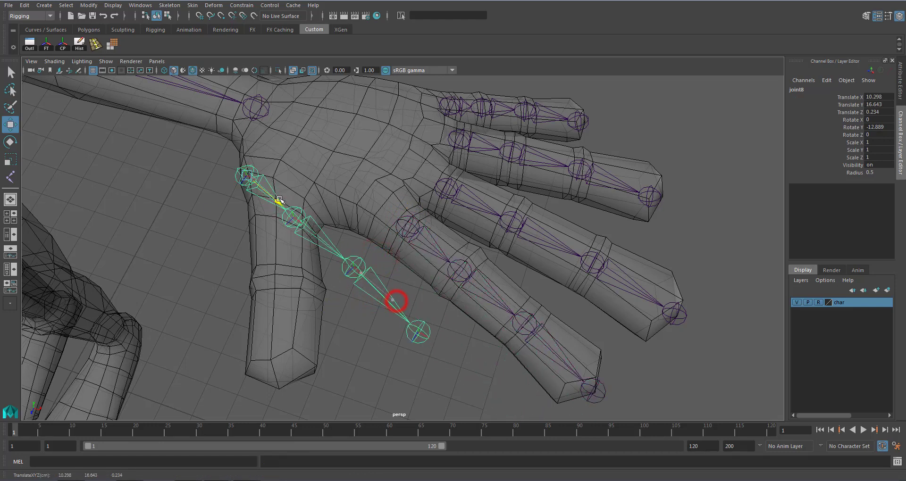
{"action": "key", "text": "space"}
{"action": "key", "text": "space"}
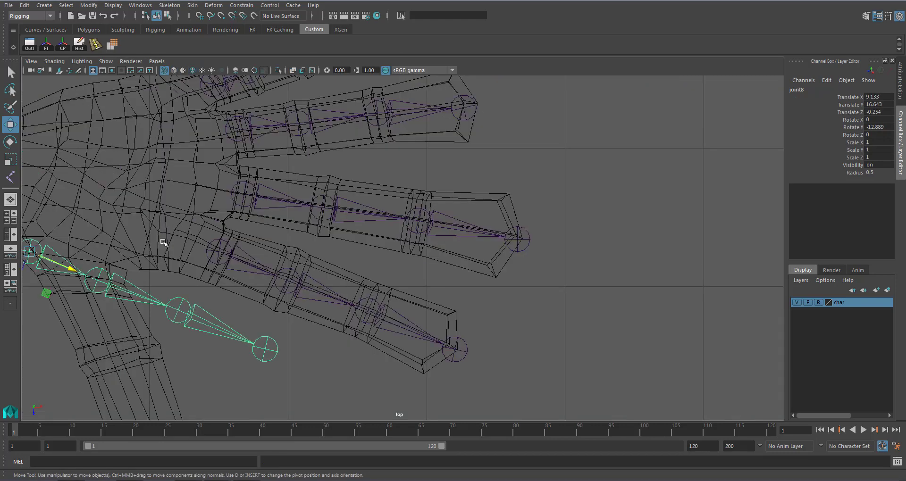
Step: Rotate the thumb chain to Rotate Y about -51.2 in the top view and place its root at Translate X about 9.07 and Z about -0.58
{"action": "middle_click_drag", "start_coordinate": [178, 194], "coordinate": [374, 180], "text": "alt"}
{"action": "middle_click_drag", "start_coordinate": [300, 224], "coordinate": [302, 290], "text": "alt"}
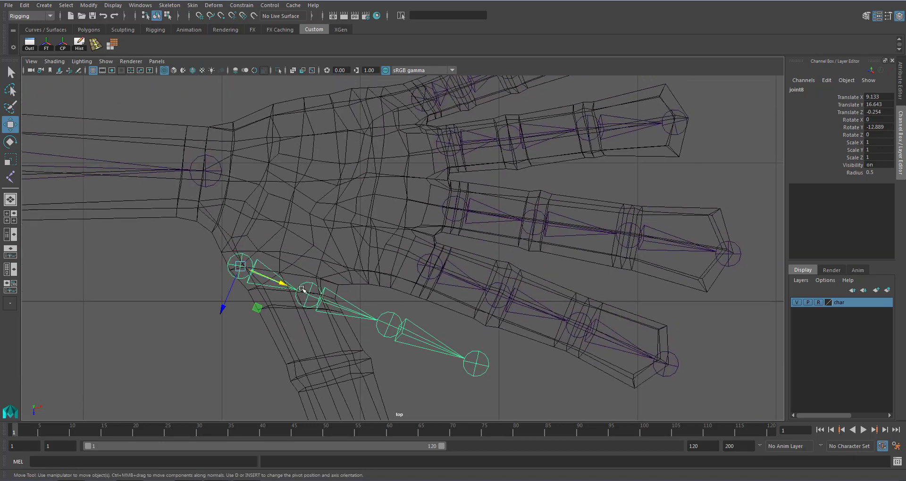
{"action": "key", "text": "e"}
{"action": "left_click_drag", "start_coordinate": [270, 297], "coordinate": [245, 306]}
{"action": "key", "text": "w"}
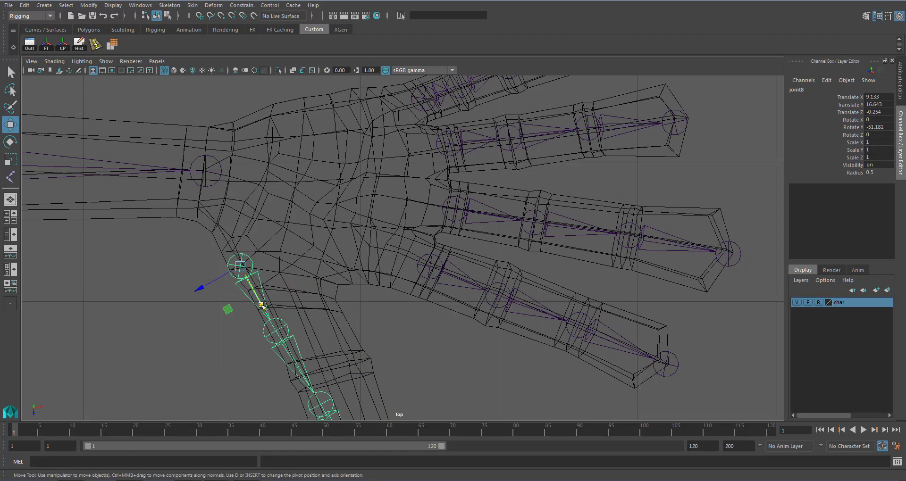
{"action": "left_click_drag", "start_coordinate": [204, 290], "coordinate": [211, 287]}
{"action": "left_click_drag", "start_coordinate": [270, 301], "coordinate": [197, 245]}
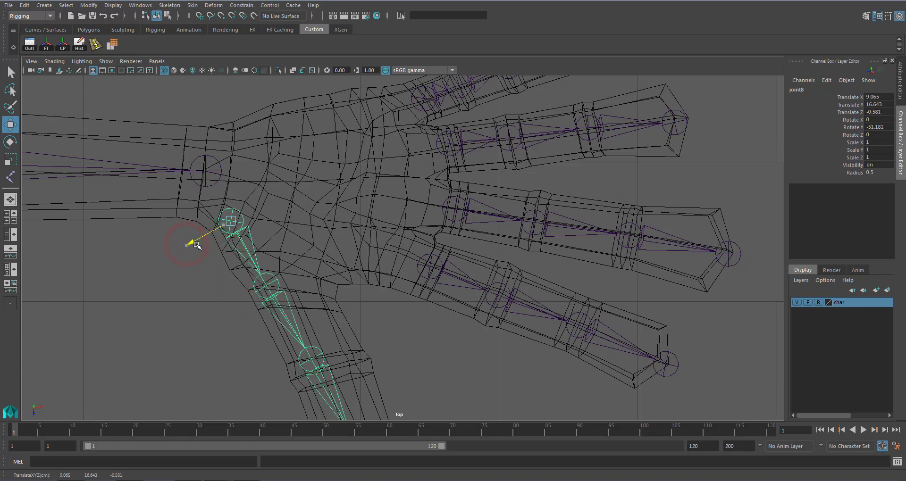
Step: Move the thumb's second joint onto its knuckle, at Translate X about 0.60 and Z about -0.06
{"action": "left_click", "coordinate": [294, 290], "text": "alt"}
{"action": "middle_click_drag", "start_coordinate": [283, 265], "coordinate": [287, 166], "text": "alt"}
{"action": "left_click", "coordinate": [274, 175]}
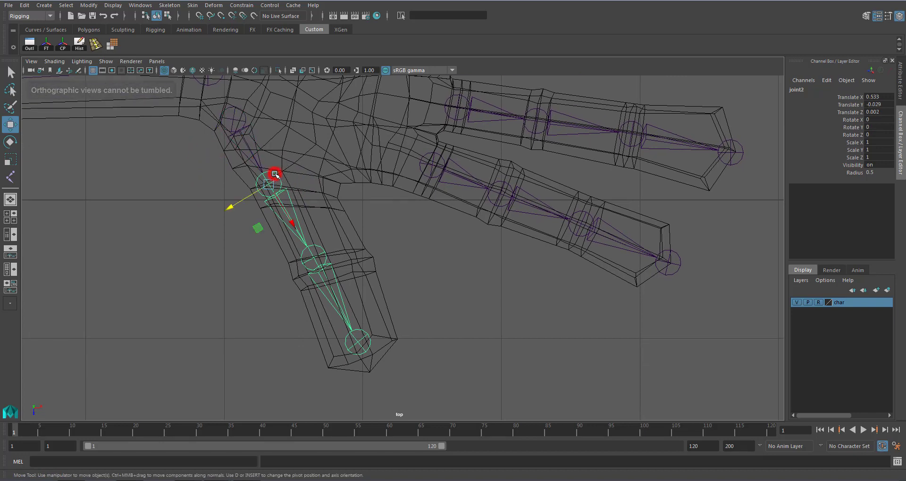
{"action": "left_click_drag", "start_coordinate": [234, 206], "coordinate": [238, 203]}
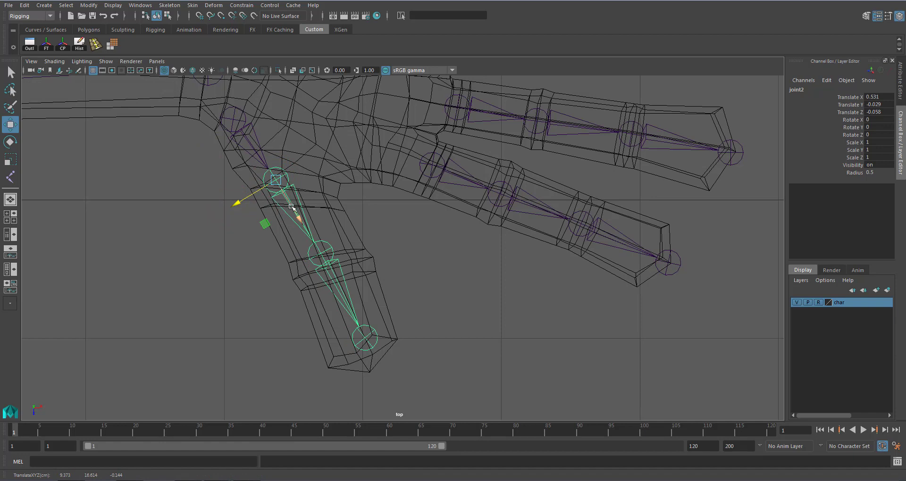
{"action": "left_click_drag", "start_coordinate": [293, 210], "coordinate": [296, 222]}
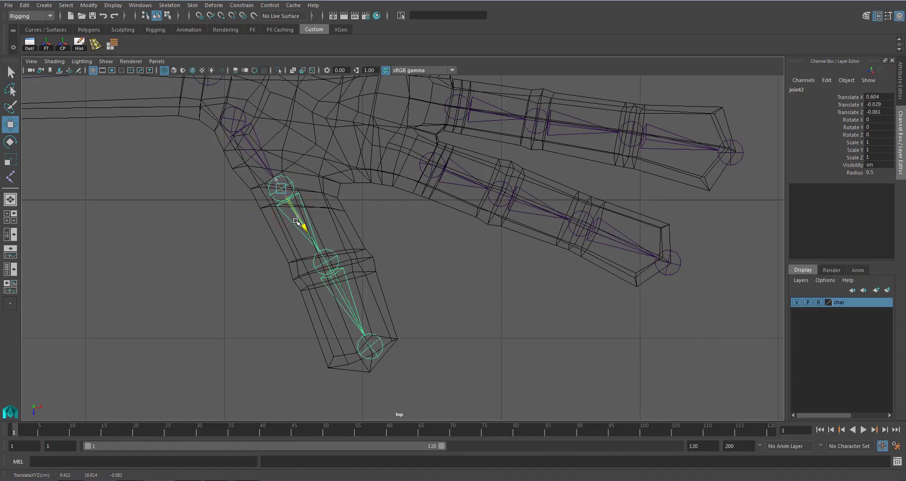
Step: Position the thumb's third joint at Translate X about 0.65 and Z about 0.01, and its tip joint at X about 0.71 and Z about 0.13
{"action": "left_click", "coordinate": [336, 255]}
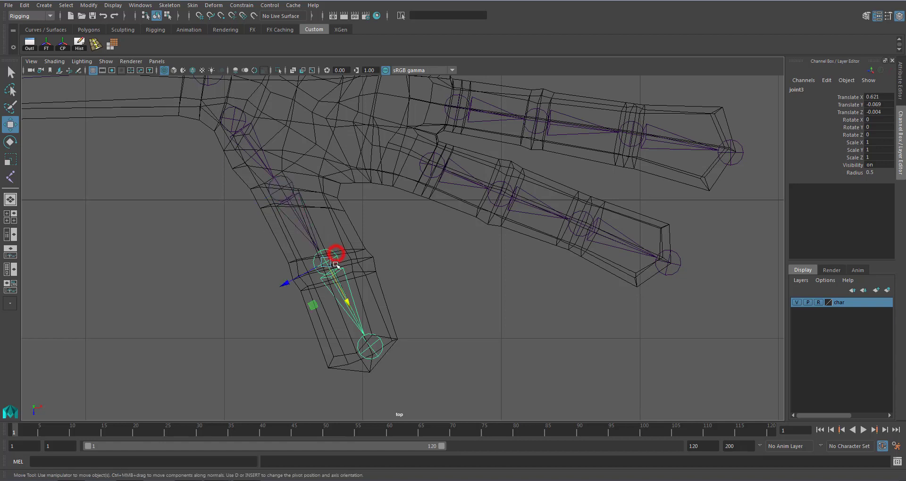
{"action": "left_click_drag", "start_coordinate": [289, 282], "coordinate": [343, 301]}
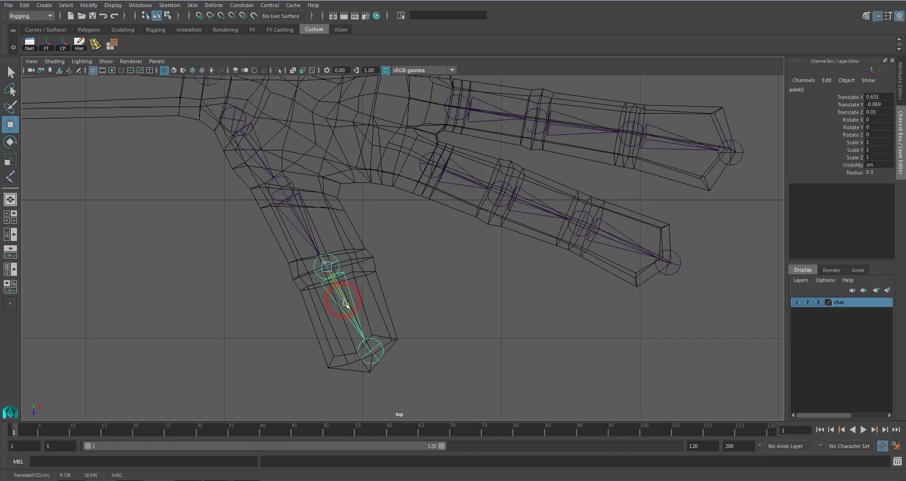
{"action": "left_click", "coordinate": [378, 345]}
{"action": "left_click_drag", "start_coordinate": [376, 347], "coordinate": [324, 378]}
Step: In the perspective view, lower the thumb chain's root to Translate Y about 16.56 and raise its second joint to Y about 0.01
{"action": "key", "text": "space"}
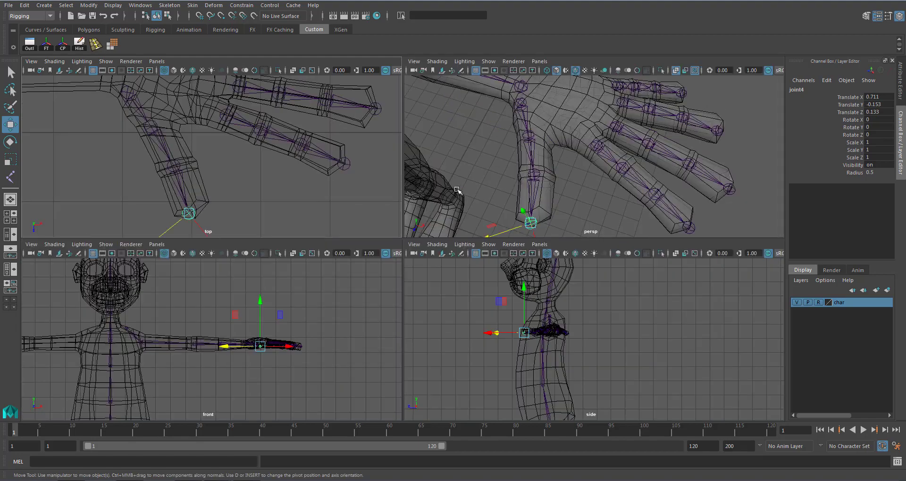
{"action": "key", "text": "space"}
{"action": "left_click_drag", "start_coordinate": [460, 192], "coordinate": [504, 198], "text": "alt"}
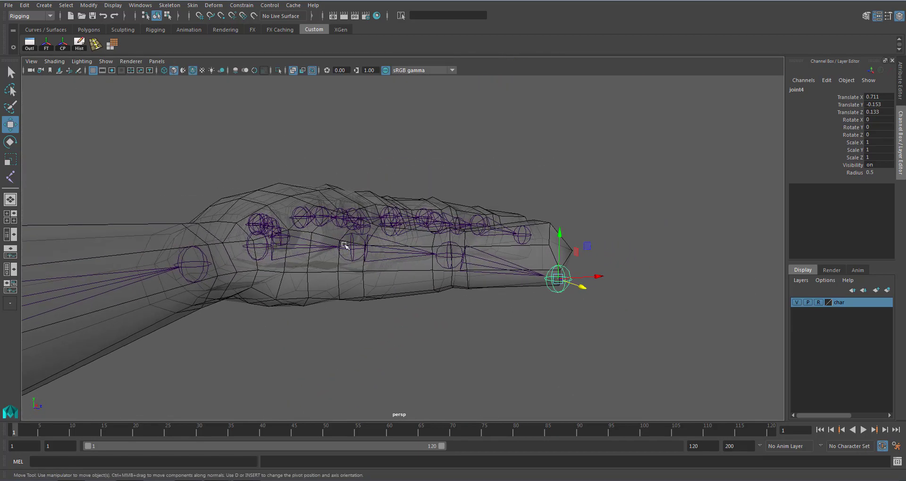
{"action": "left_click", "coordinate": [261, 246]}
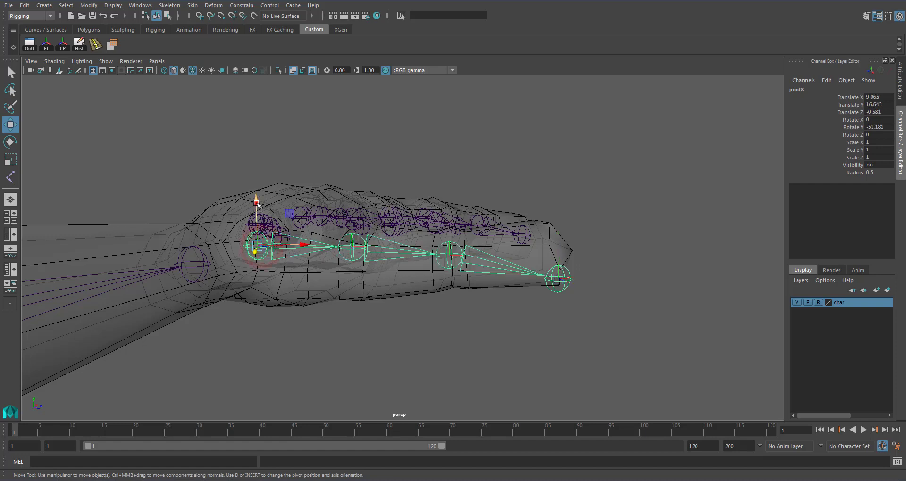
{"action": "left_click_drag", "start_coordinate": [257, 203], "coordinate": [255, 217]}
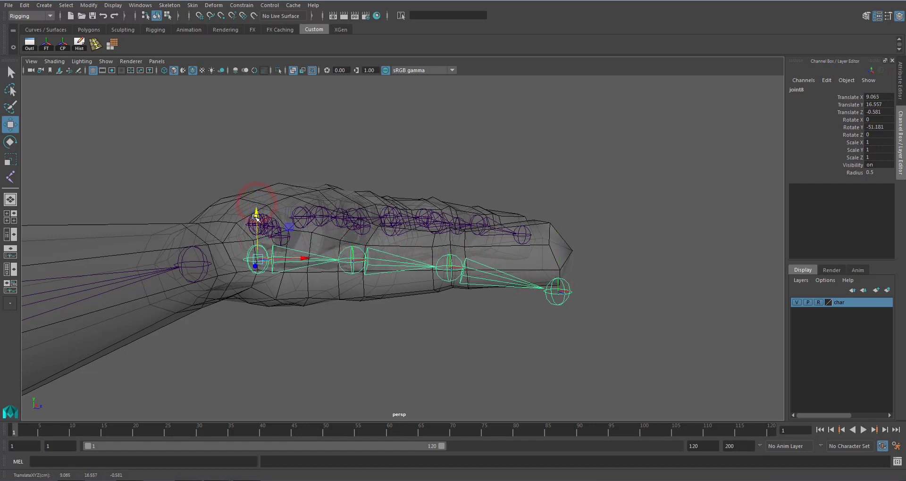
{"action": "left_click", "coordinate": [354, 255]}
{"action": "left_click_drag", "start_coordinate": [352, 219], "coordinate": [353, 214]}
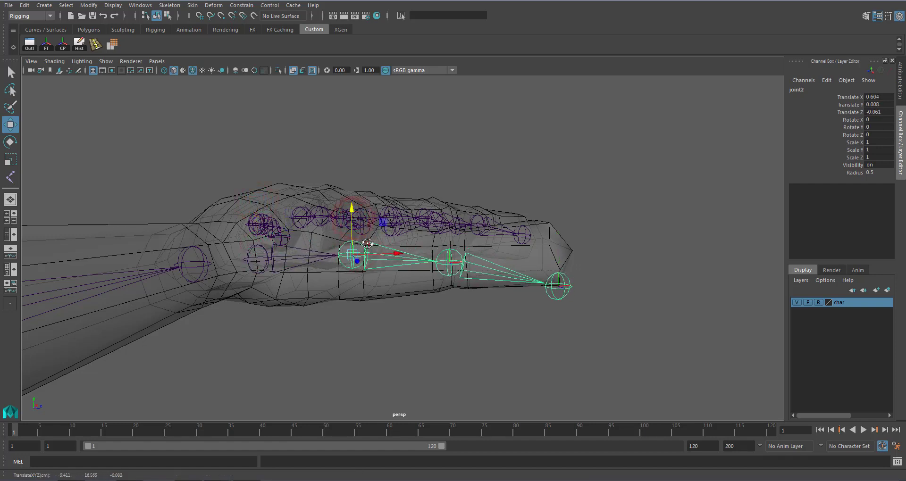
Step: Raise the thumb's third joint to Translate Y about -0.02 and its tip joint to Y about 0.06
{"action": "left_click_drag", "start_coordinate": [367, 243], "coordinate": [372, 243], "text": "alt"}
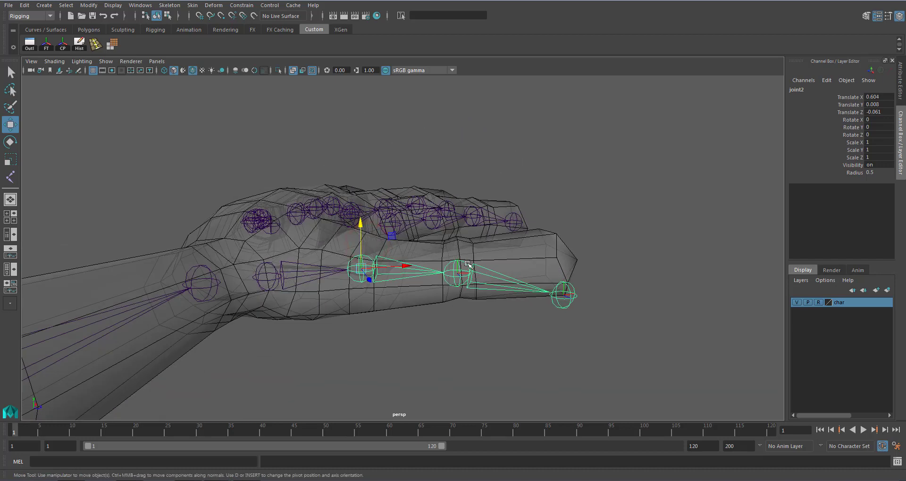
{"action": "left_click", "coordinate": [468, 264]}
{"action": "left_click_drag", "start_coordinate": [457, 231], "coordinate": [456, 224]}
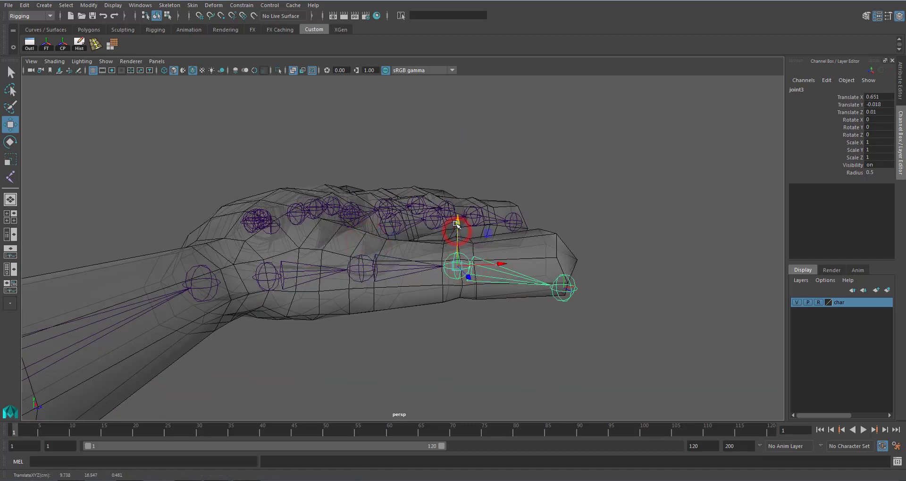
{"action": "left_click", "coordinate": [565, 279]}
{"action": "left_click_drag", "start_coordinate": [564, 241], "coordinate": [565, 213]}
{"action": "left_click_drag", "start_coordinate": [529, 278], "coordinate": [433, 261], "text": "alt"}
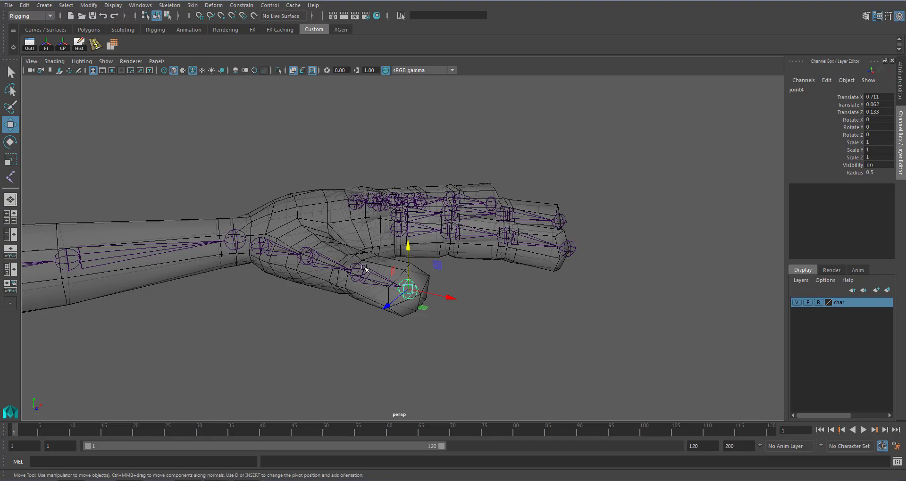
Step: Rename the root joint of the thumb chain as L_thumb01
{"action": "left_click_drag", "start_coordinate": [492, 301], "coordinate": [408, 308], "text": "alt"}
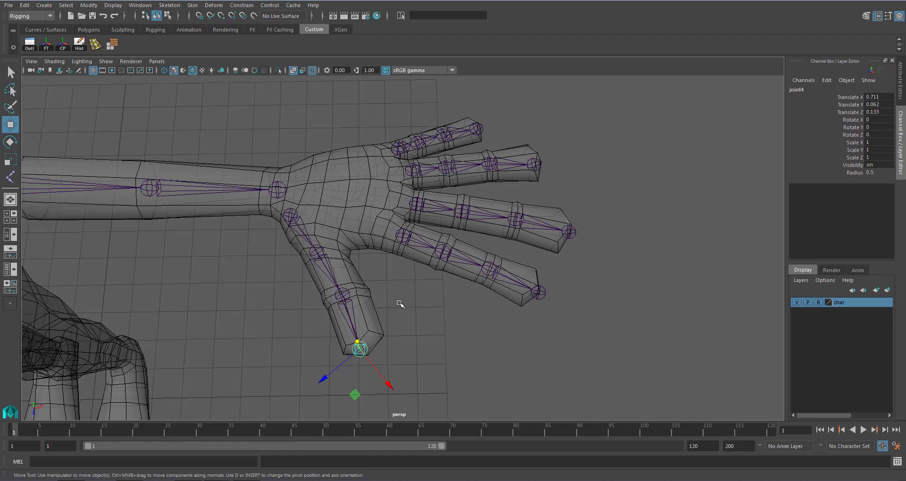
{"action": "key", "text": "q"}
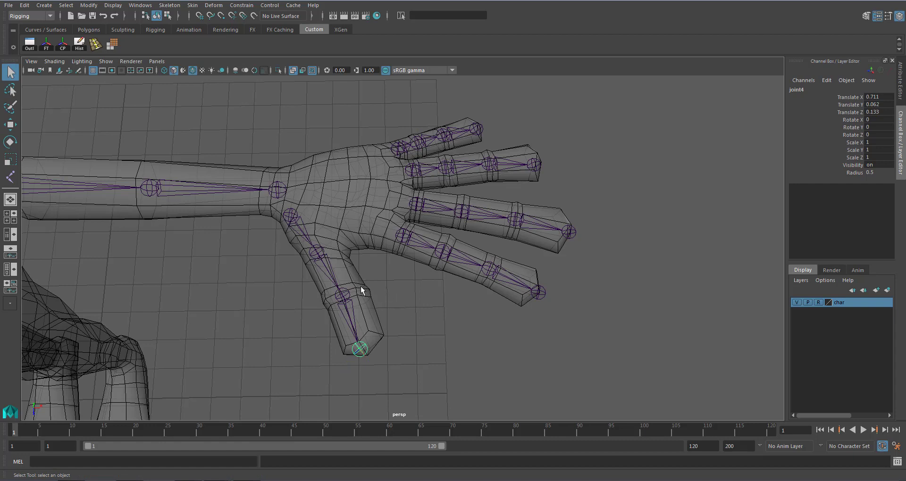
{"action": "left_click", "coordinate": [297, 217]}
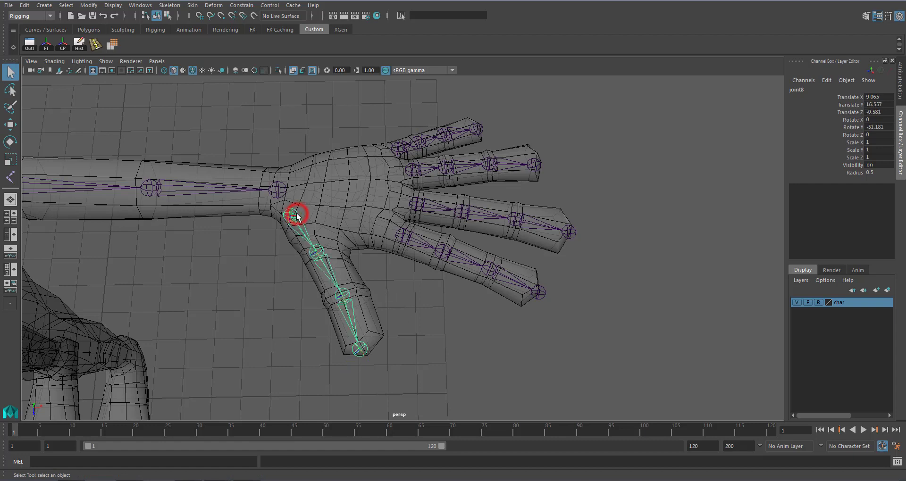
{"action": "left_click_drag", "start_coordinate": [372, 242], "coordinate": [397, 243], "text": "alt"}
{"action": "right_click_drag", "start_coordinate": [396, 240], "coordinate": [372, 243], "text": "alt"}
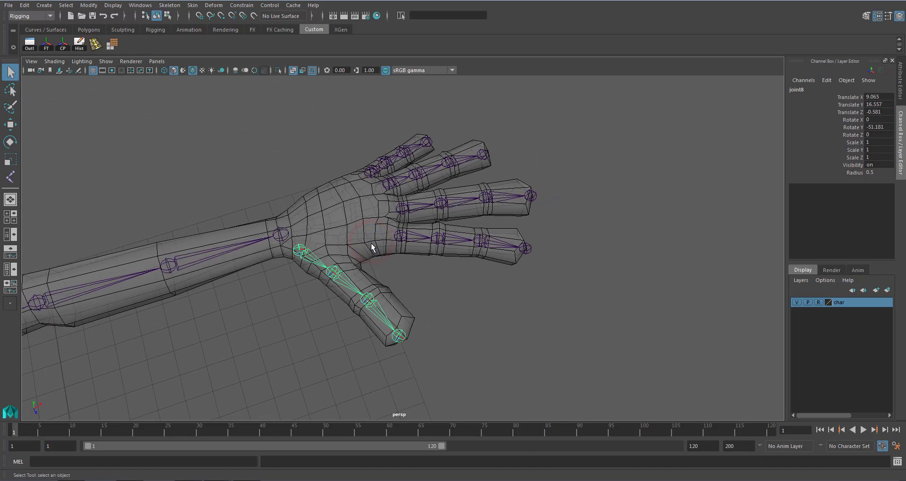
{"action": "middle_click_drag", "start_coordinate": [372, 244], "coordinate": [422, 228], "text": "alt"}
{"action": "left_click_drag", "start_coordinate": [419, 236], "coordinate": [409, 239], "text": "alt"}
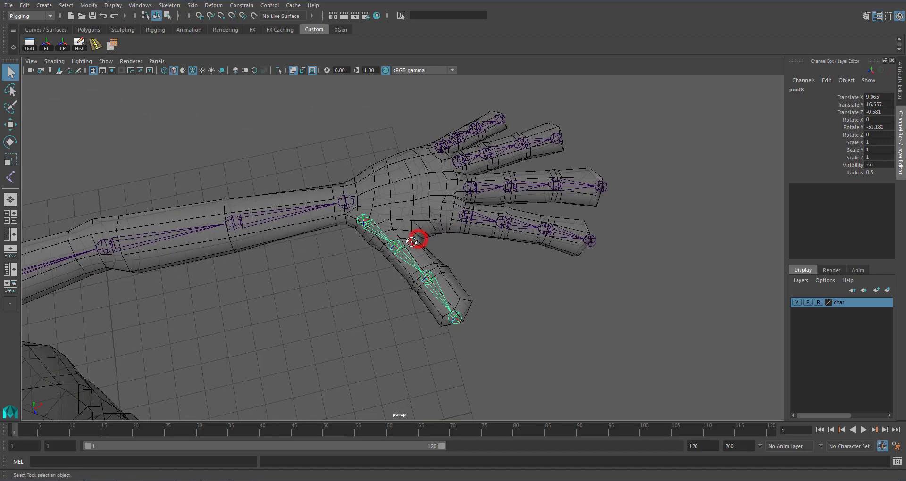
{"action": "middle_click_drag", "start_coordinate": [383, 246], "coordinate": [336, 266], "text": "alt"}
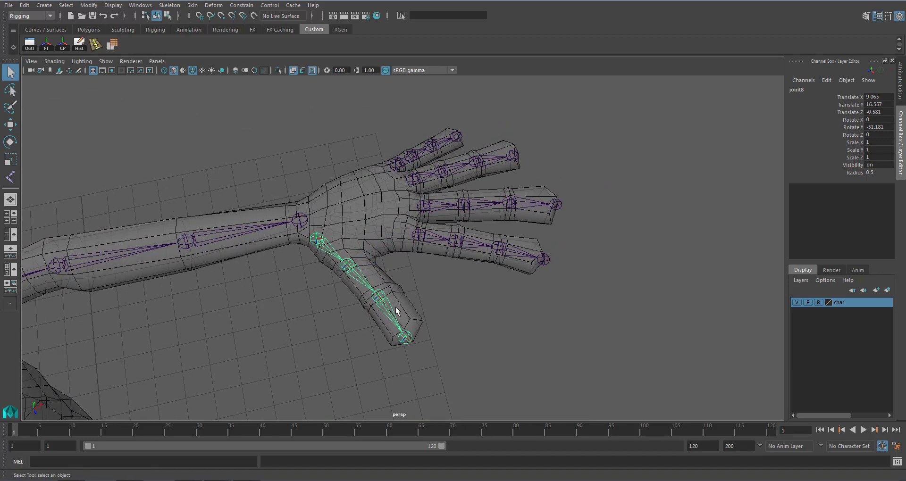
{"action": "left_click", "coordinate": [803, 90]}
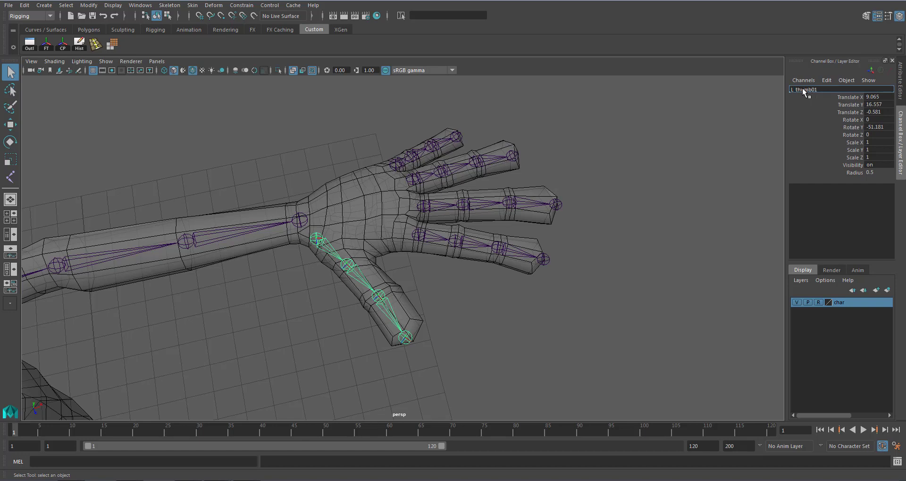
{"action": "key", "text": "Return"}
Step: Rename the thumb's second joint as L_thumb02
{"action": "key", "text": "Down"}
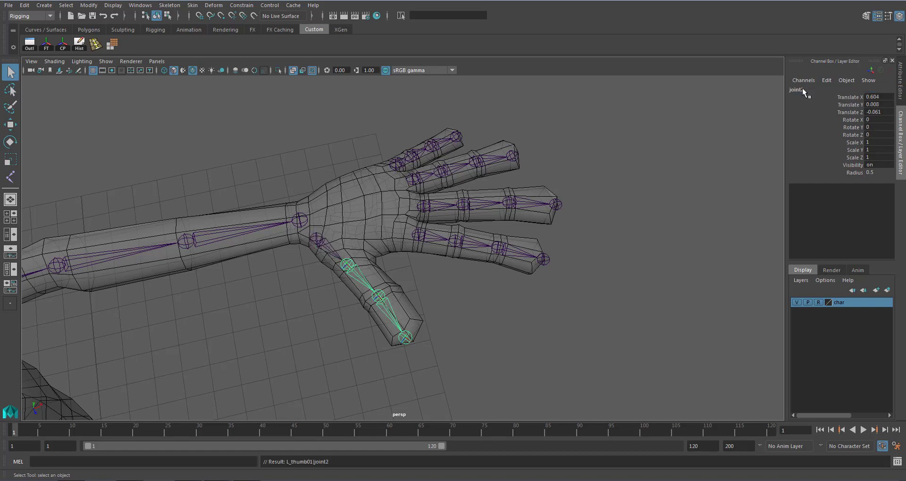
{"action": "double_click", "coordinate": [802, 90]}
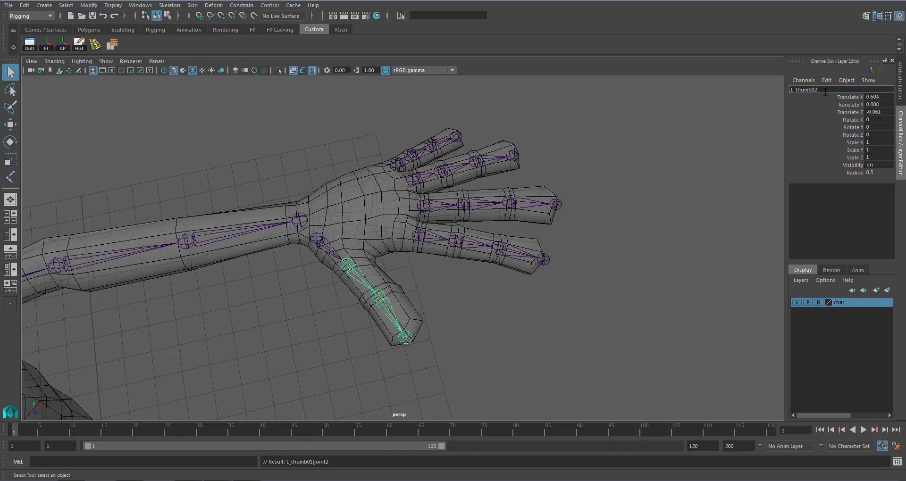
{"action": "left_click_drag", "start_coordinate": [823, 90], "coordinate": [779, 93]}
{"action": "left_click", "coordinate": [823, 90]}
{"action": "mouse_move", "coordinate": [804, 90]}
{"action": "left_mouse_down"}
{"action": "mouse_move", "coordinate": [812, 90]}
{"action": "mouse_move", "coordinate": [787, 92]}
{"action": "left_mouse_up"}
{"action": "left_click", "coordinate": [838, 90]}
{"action": "key", "text": "Return"}
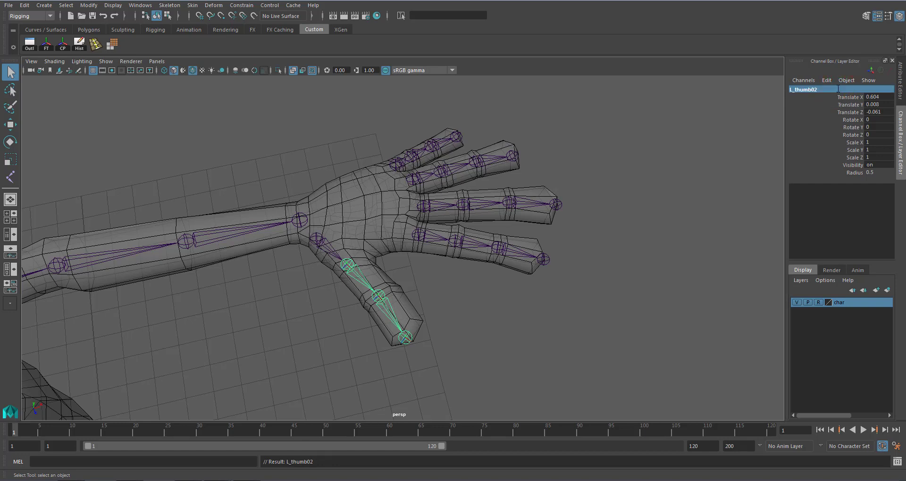
Step: Rename the thumb's third joint as L_thumb03 and its tip joint as L_thumb04
{"action": "key", "text": "Down"}
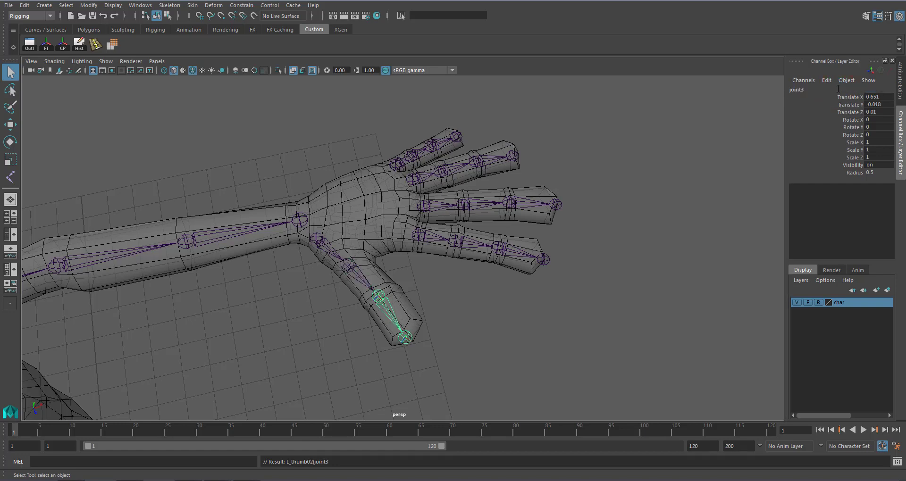
{"action": "left_click", "coordinate": [838, 88]}
{"action": "type", "text": "L_thumb"}
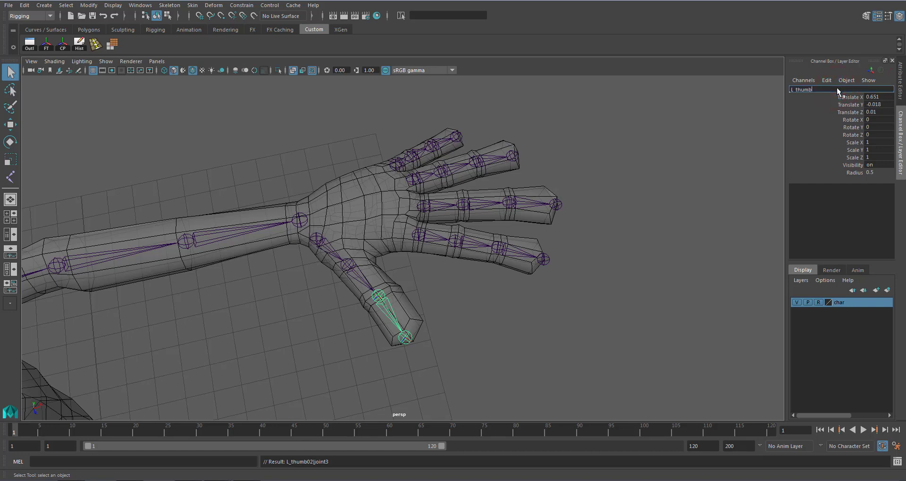
{"action": "type", "text": "03"}
{"action": "key", "text": "Return"}
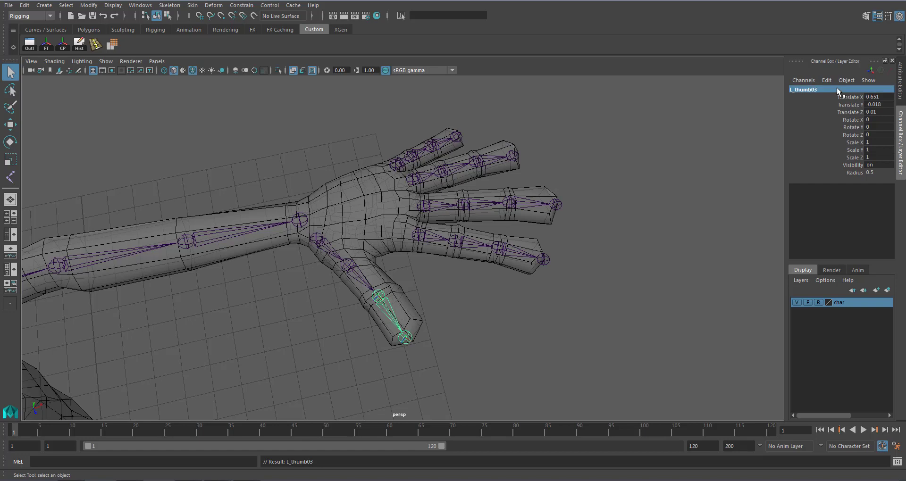
{"action": "key", "text": "Down"}
{"action": "double_click", "coordinate": [836, 88]}
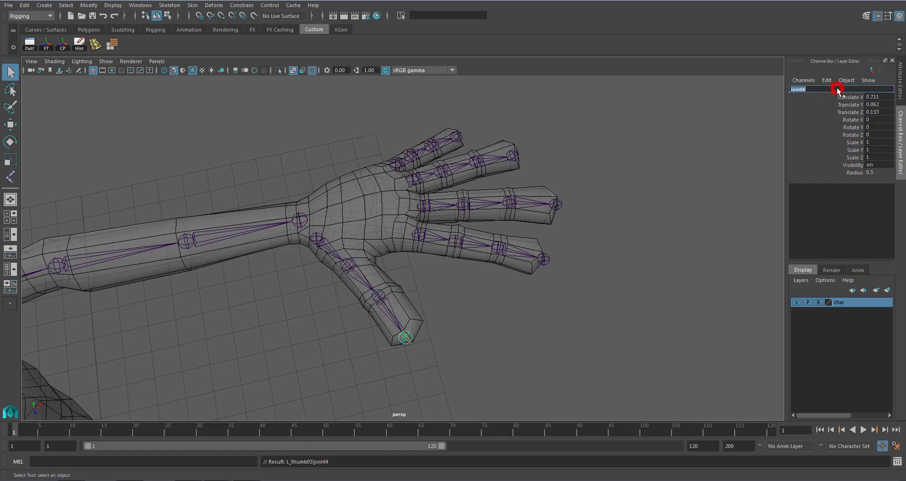
{"action": "type", "text": "L_thumb04"}
{"action": "key", "text": "Return"}
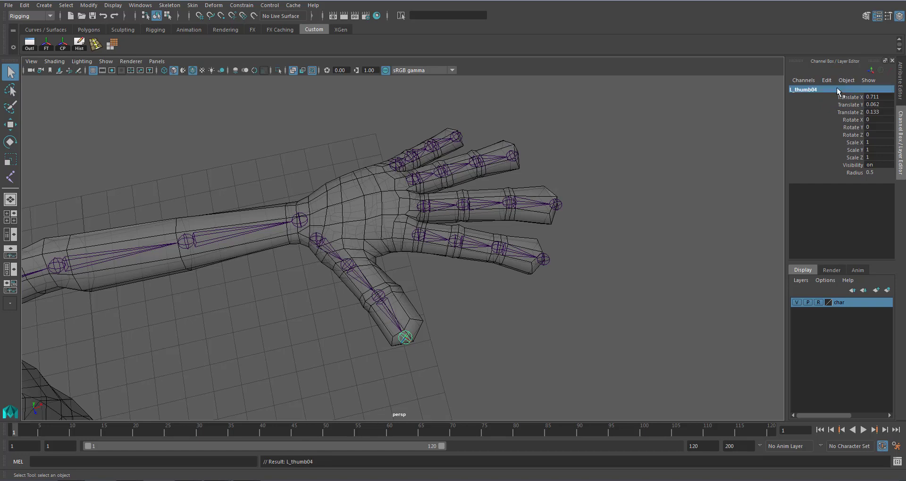
Step: Rename the root joint of the index finger chain, next to the thumb, as L_index01
{"action": "left_click", "coordinate": [502, 302]}
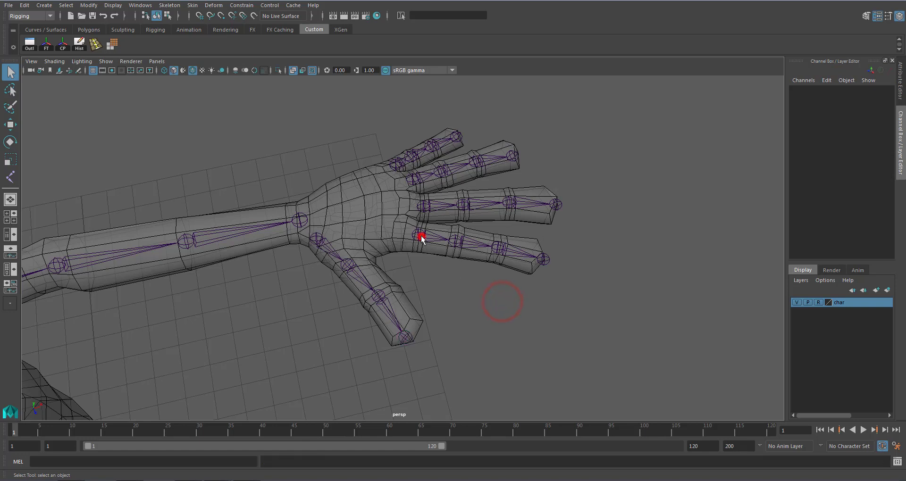
{"action": "left_click", "coordinate": [418, 235]}
{"action": "double_click", "coordinate": [802, 88]}
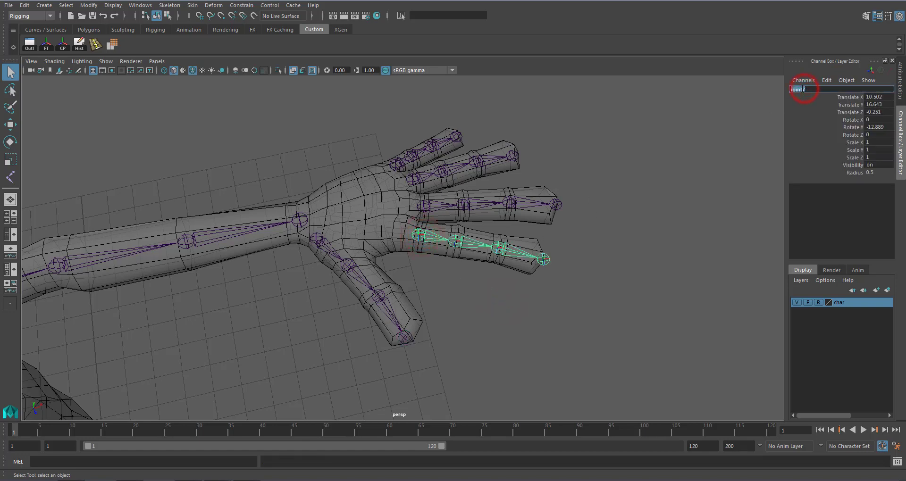
{"action": "type", "text": "L_ index01"}
{"action": "left_click_drag", "start_coordinate": [809, 91], "coordinate": [777, 95]}
{"action": "key", "text": "Return"}
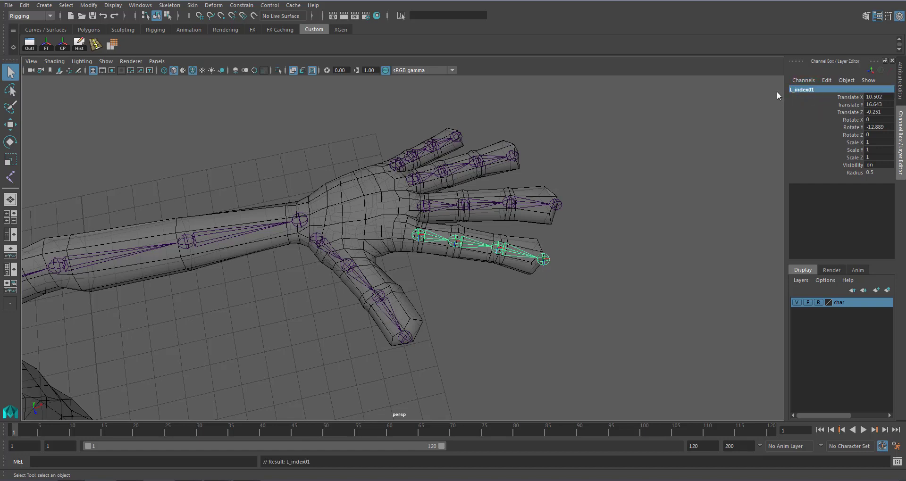
Step: Rename the index finger's second joint as L_index02 and its third joint as L_index03
{"action": "key", "text": "Down"}
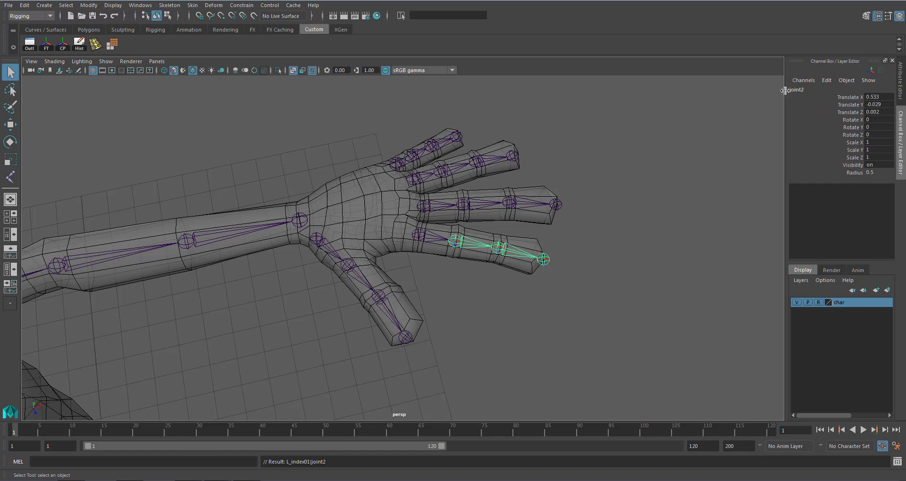
{"action": "left_click", "coordinate": [795, 90]}
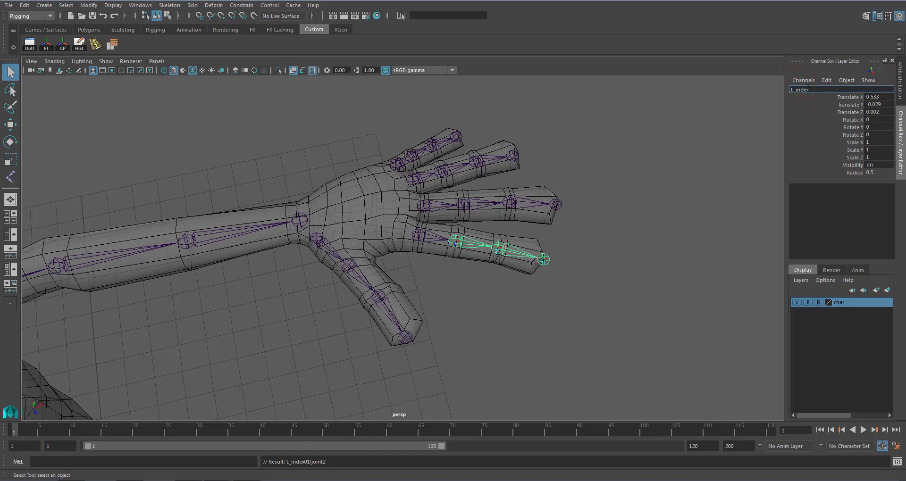
{"action": "type", "text": "L_index02"}
{"action": "key", "text": "Return"}
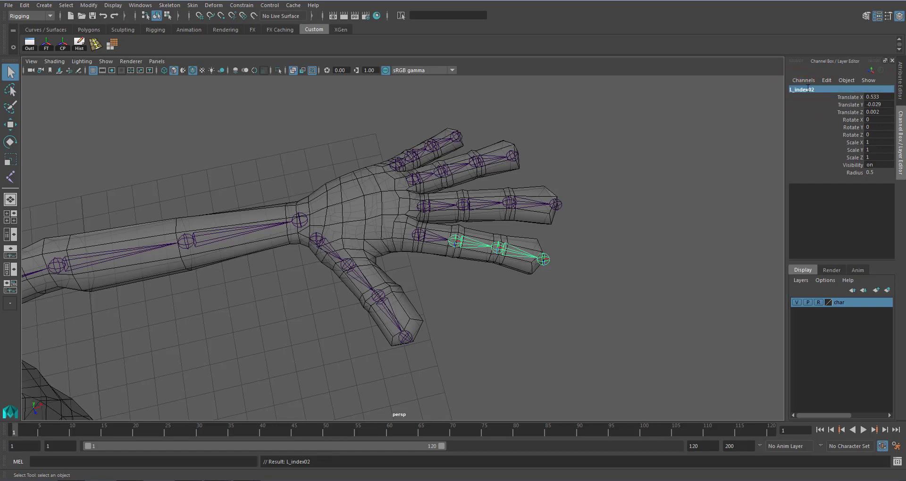
{"action": "key", "text": "Down"}
{"action": "double_click", "coordinate": [808, 88]}
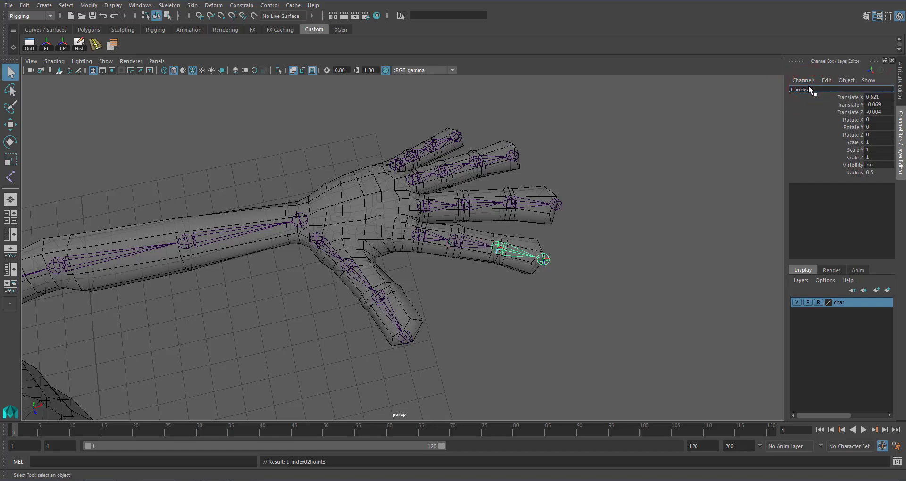
{"action": "type", "text": "L_index03"}
{"action": "key", "text": "Return"}
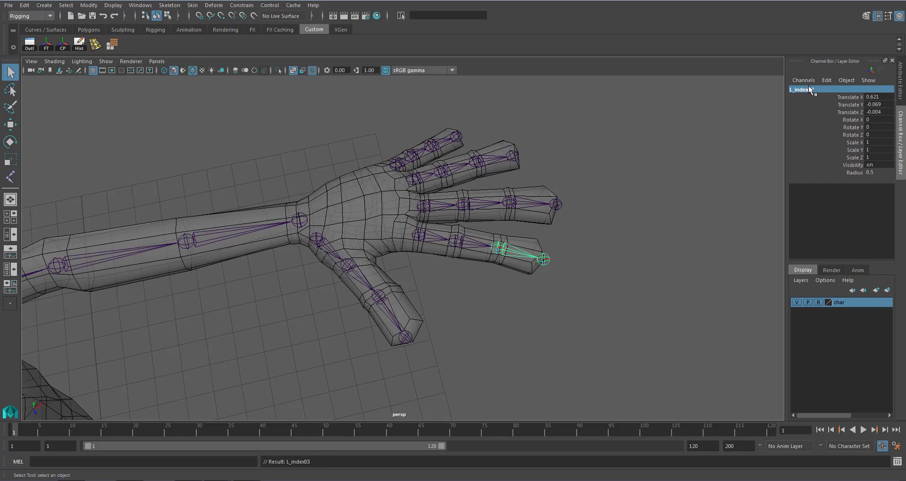
Step: Rename the index finger's tip joint as L_index04
{"action": "key", "text": "Down"}
{"action": "double_click", "coordinate": [808, 89]}
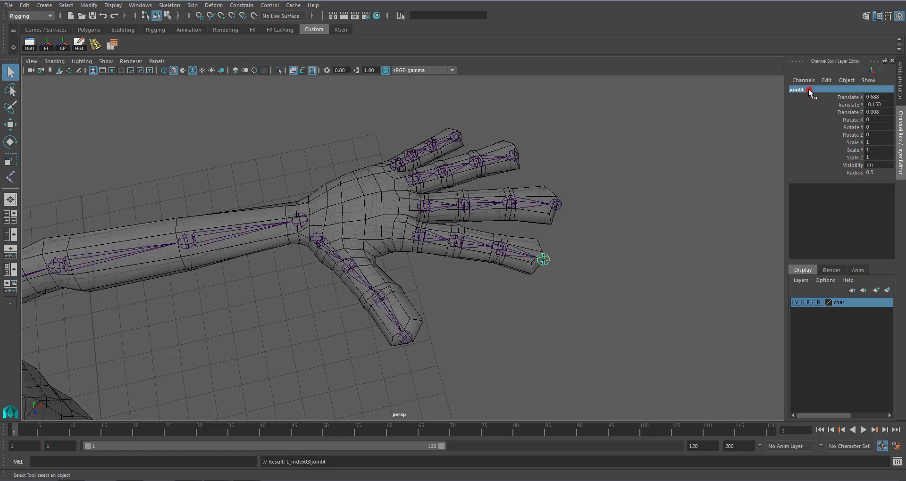
{"action": "type", "text": "L_index"}
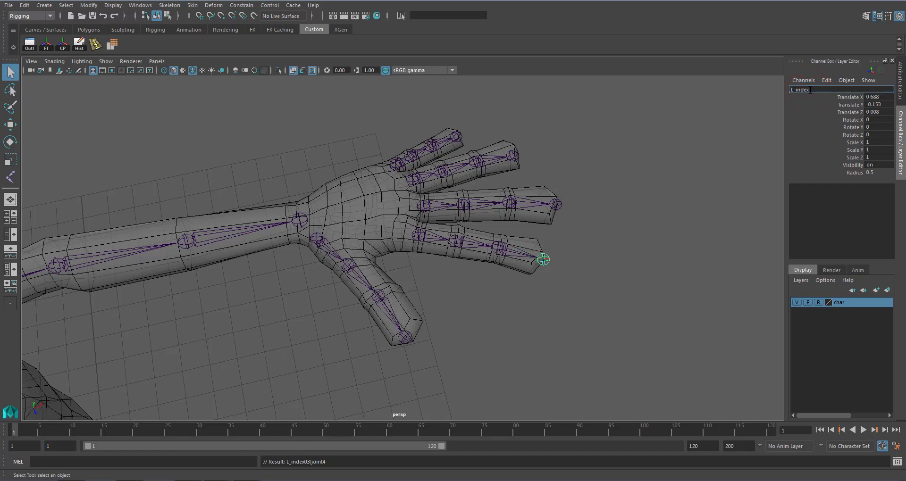
{"action": "type", "text": "04"}
{"action": "key", "text": "Return"}
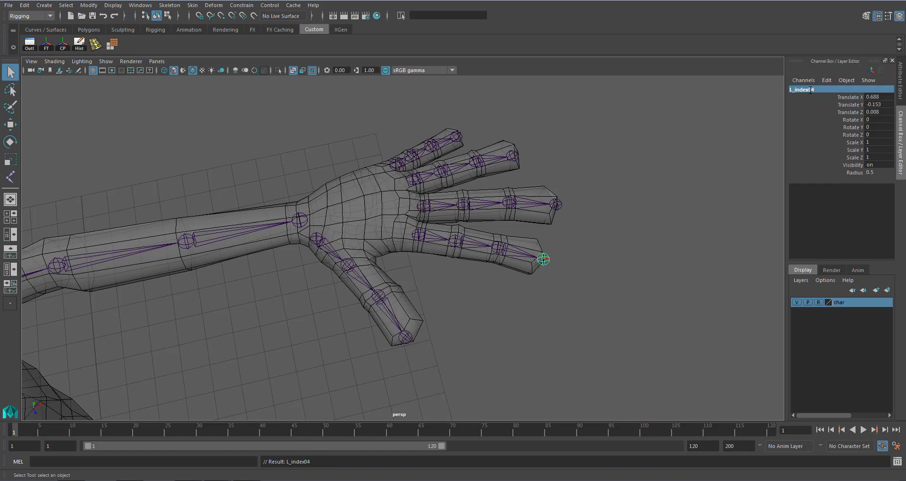
Step: Rename the root joint of the middle finger chain as L_middle01
{"action": "left_click", "coordinate": [422, 206]}
{"action": "double_click", "coordinate": [797, 90]}
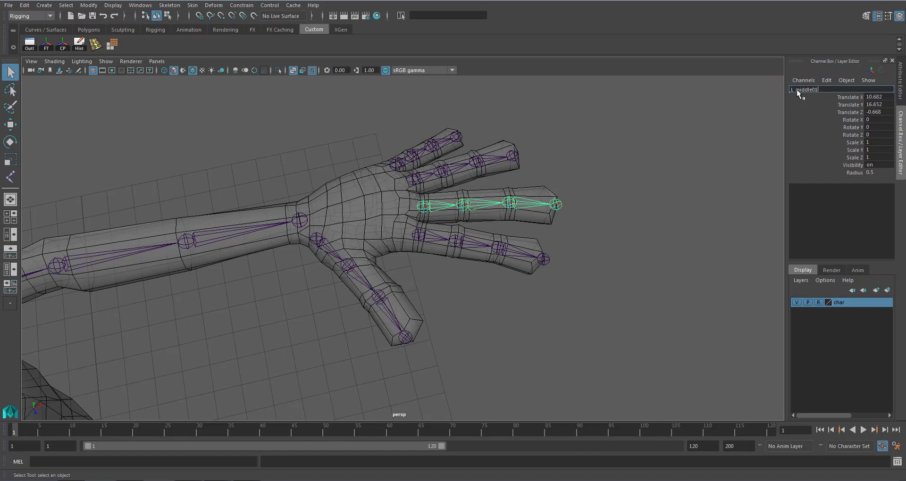
{"action": "type", "text": "L_middle01"}
{"action": "key", "text": "Return"}
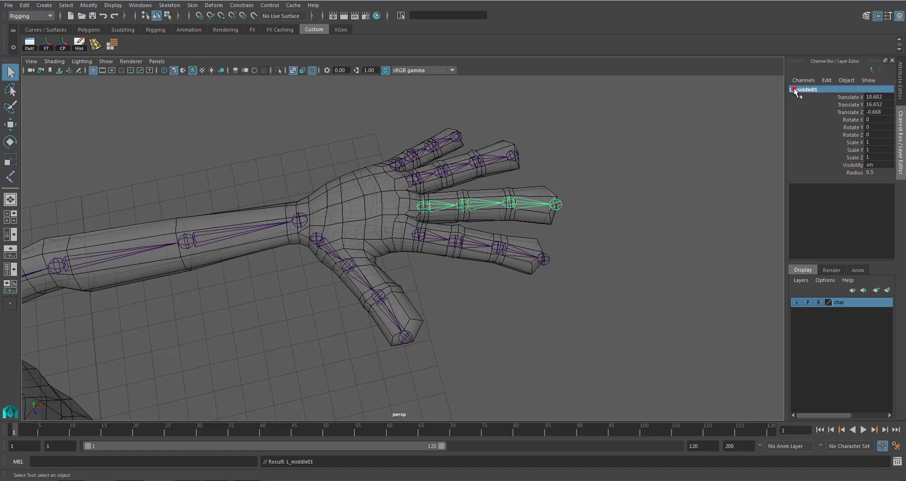
Step: Copy the L_middle part of the root joint's name and reuse it to rename the middle finger's second joint as L_middle02
{"action": "double_click", "coordinate": [793, 88]}
{"action": "key", "text": "ctrl+c"}
{"action": "left_click", "coordinate": [813, 89]}
{"action": "left_click_drag", "start_coordinate": [814, 90], "coordinate": [792, 90]}
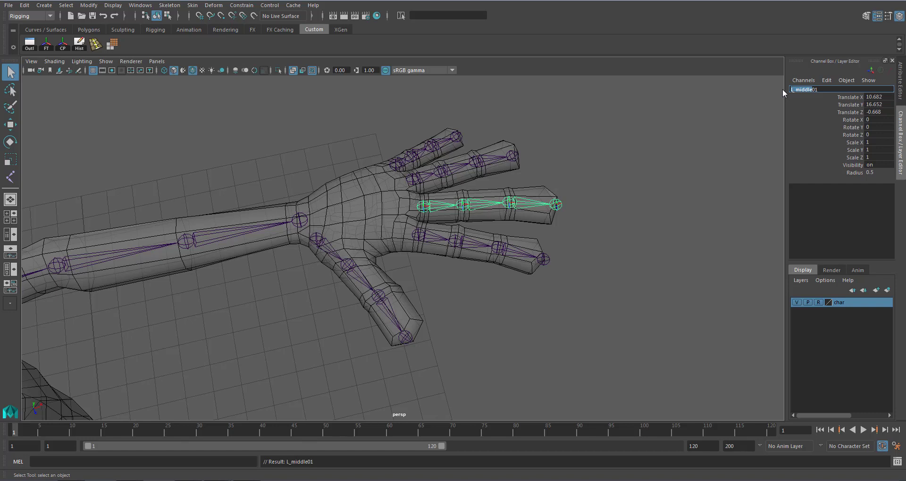
{"action": "key", "text": "Return"}
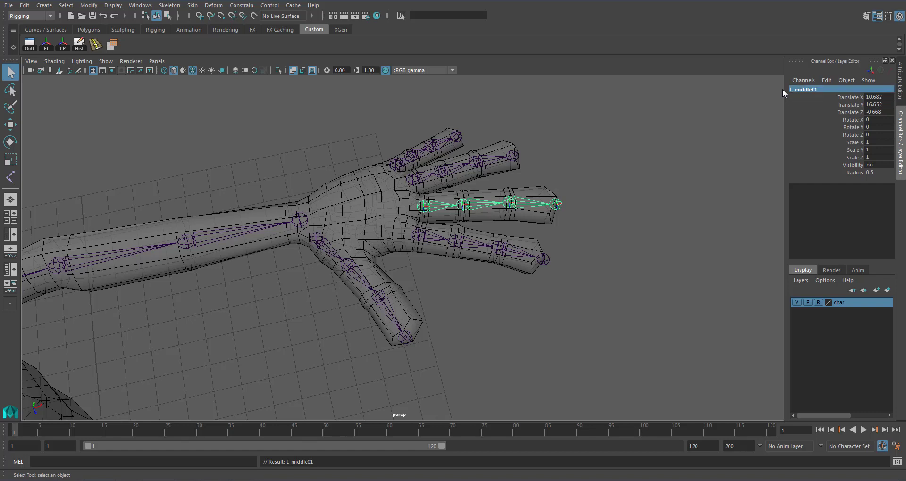
{"action": "key", "text": "Down"}
{"action": "double_click", "coordinate": [795, 90]}
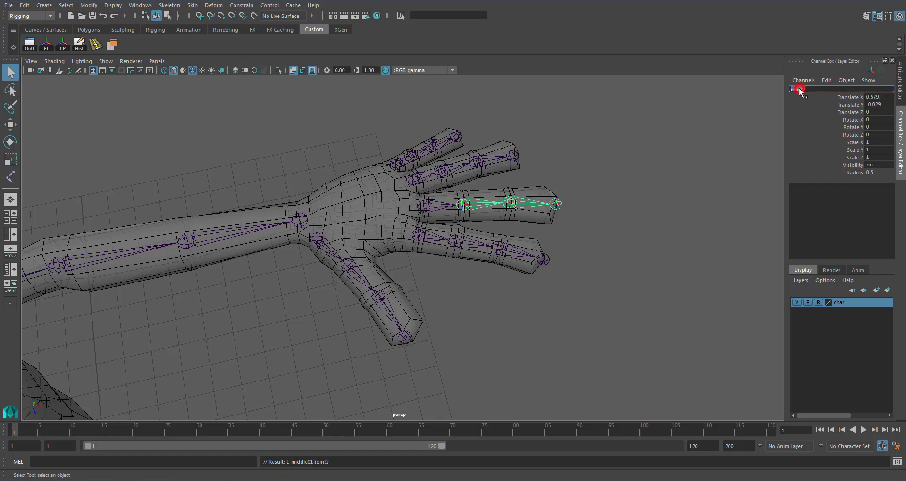
{"action": "key", "text": "ctrl+v"}
{"action": "type", "text": "02"}
{"action": "key", "text": "Return"}
Step: Rename the middle finger's third joint as L_middle03 and its tip joint as L_middle04
{"action": "key", "text": "Down"}
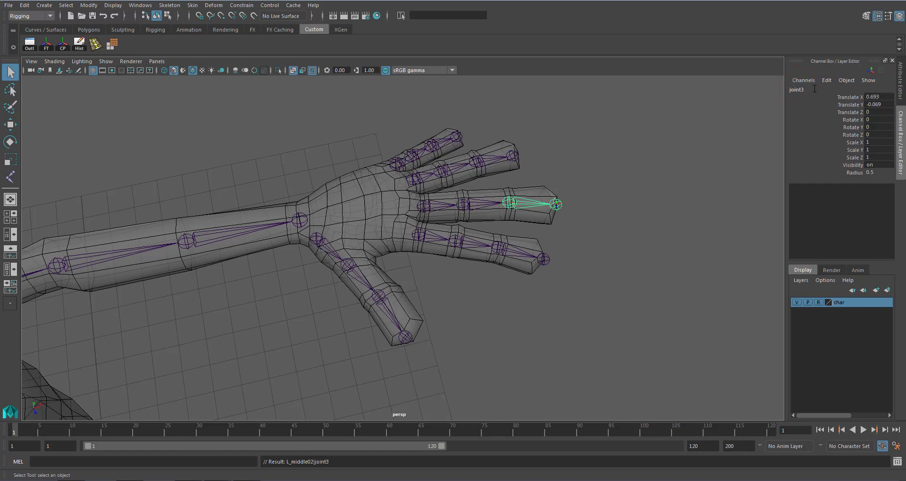
{"action": "double_click", "coordinate": [814, 90]}
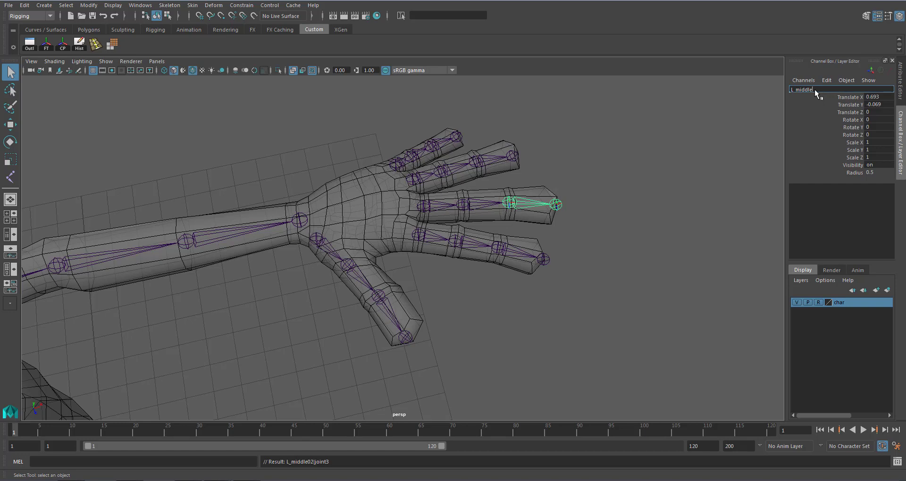
{"action": "key", "text": "Return"}
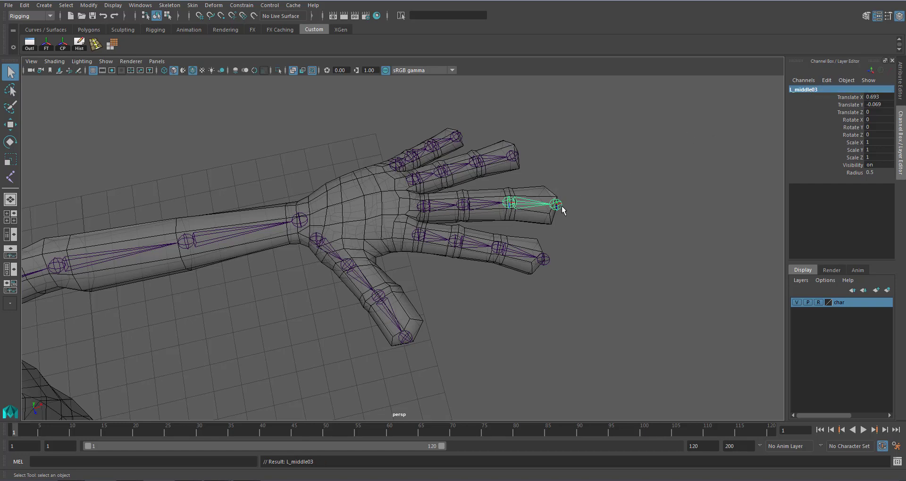
{"action": "left_click", "coordinate": [561, 206]}
{"action": "double_click", "coordinate": [799, 89]}
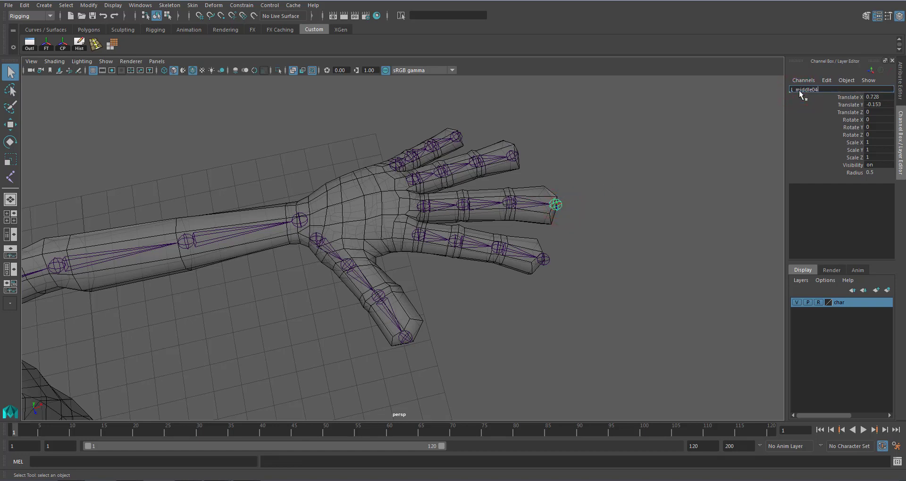
{"action": "key", "text": "Return"}
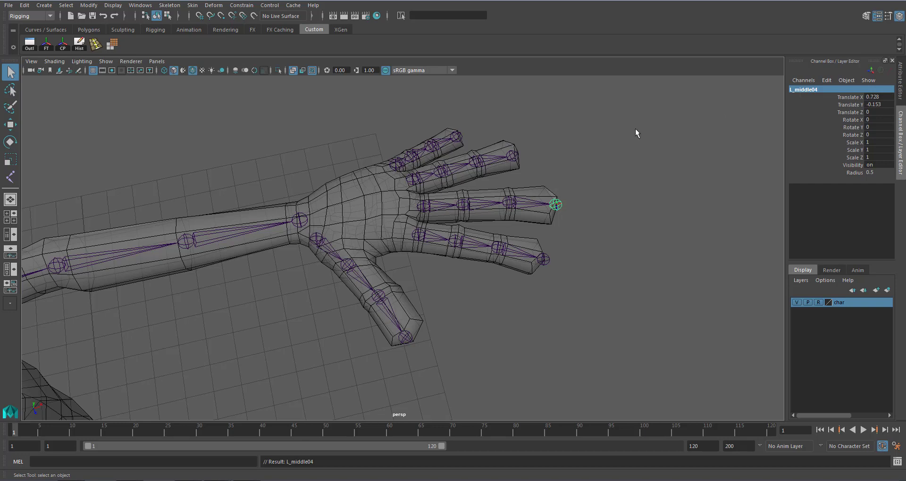
Step: Rename the root joint of the ring finger chain as L_ring01
{"action": "left_click", "coordinate": [413, 178]}
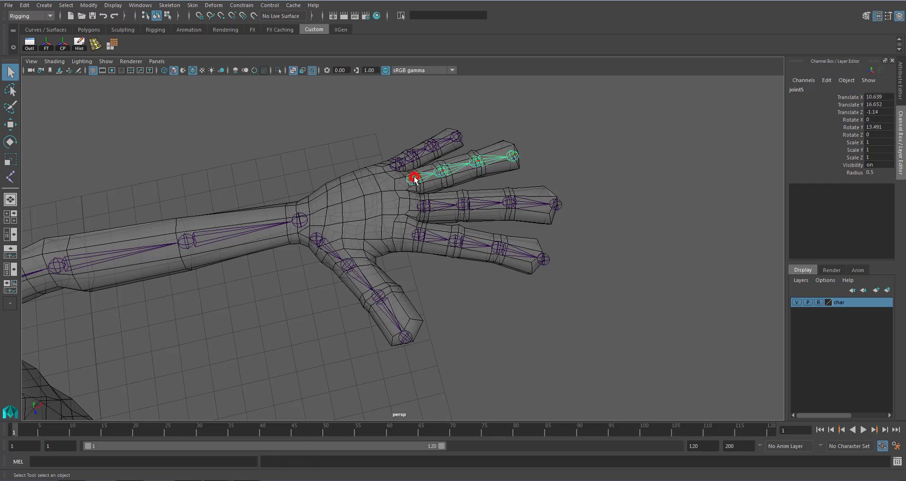
{"action": "double_click", "coordinate": [797, 90]}
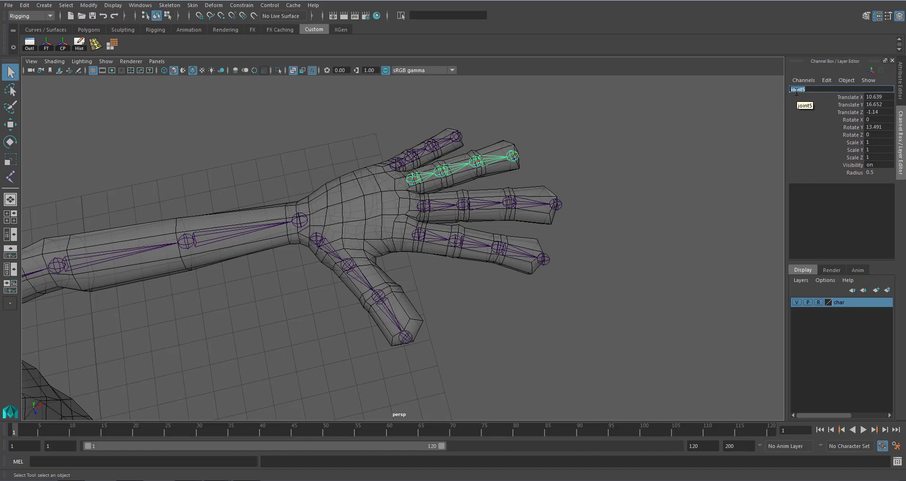
{"action": "type", "text": "l_ring01"}
{"action": "key", "text": "Return"}
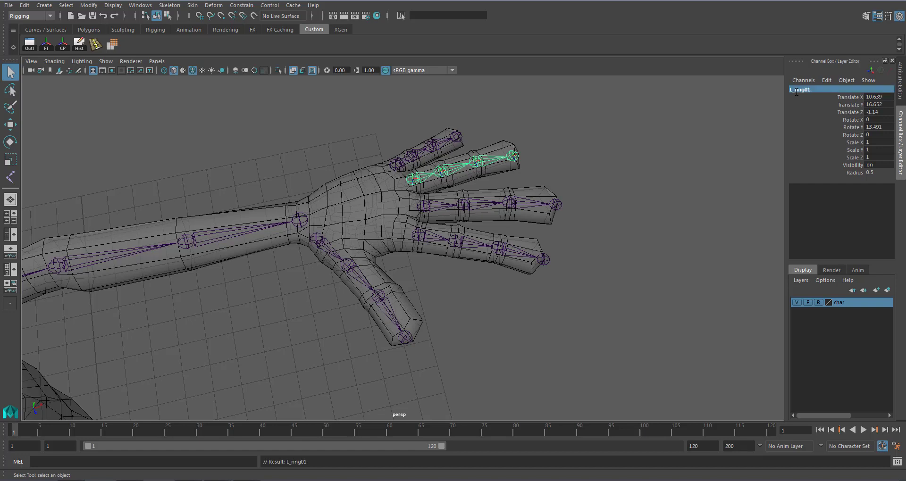
Step: Copy the L_ring part of the root joint's name and reuse it to rename the ring finger's second joint as L_ring02
{"action": "double_click", "coordinate": [797, 90]}
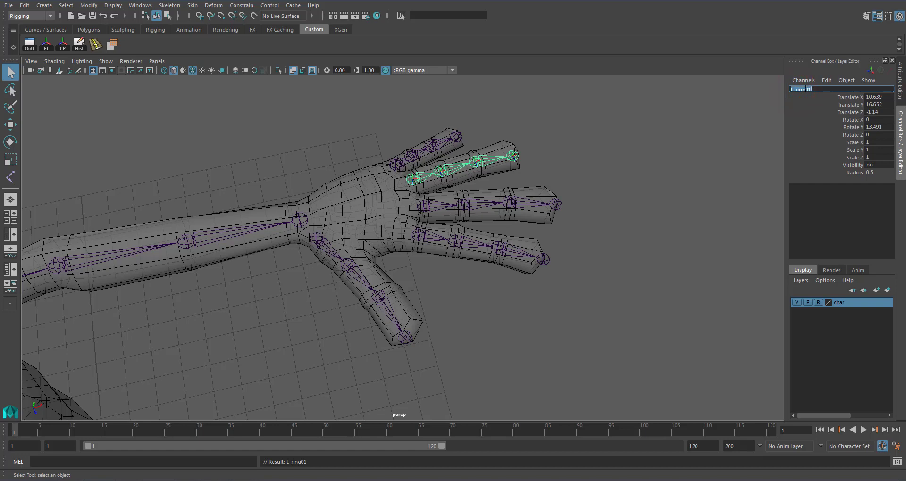
{"action": "left_click", "coordinate": [801, 89]}
{"action": "left_click_drag", "start_coordinate": [805, 91], "coordinate": [792, 90]}
{"action": "key", "text": "ctrl+c"}
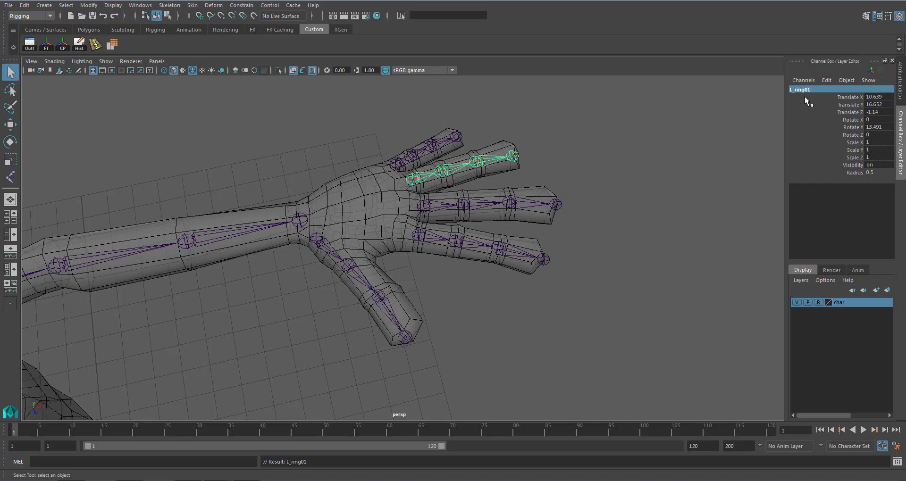
{"action": "key", "text": "Down"}
{"action": "double_click", "coordinate": [809, 90]}
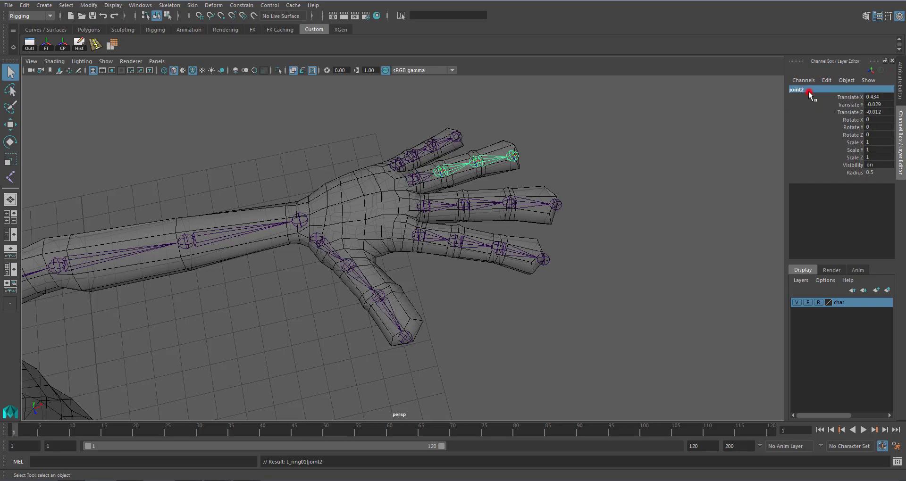
{"action": "key", "text": "ctrl+v"}
{"action": "left_click", "coordinate": [812, 89]}
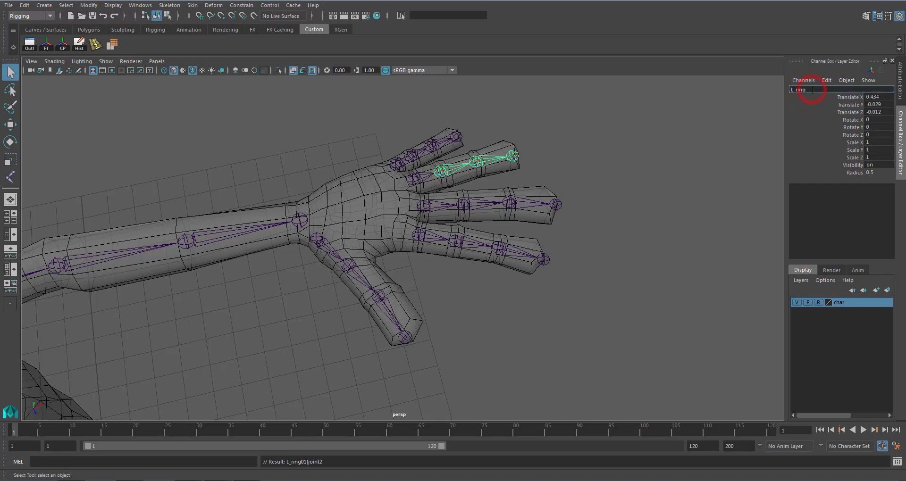
{"action": "type", "text": "02"}
{"action": "key", "text": "Return"}
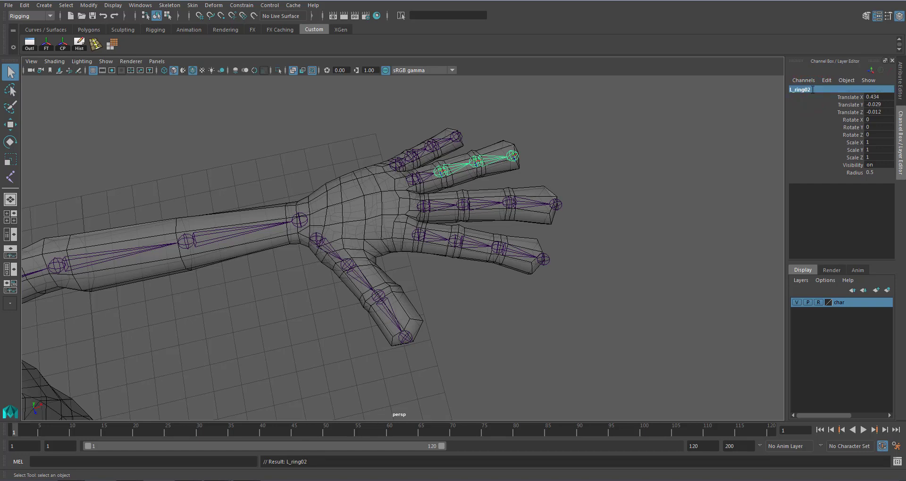
Step: Rename the ring finger's third joint as L_ring03 and its tip joint as L_ring04
{"action": "key", "text": "Down"}
{"action": "left_click", "coordinate": [812, 89]}
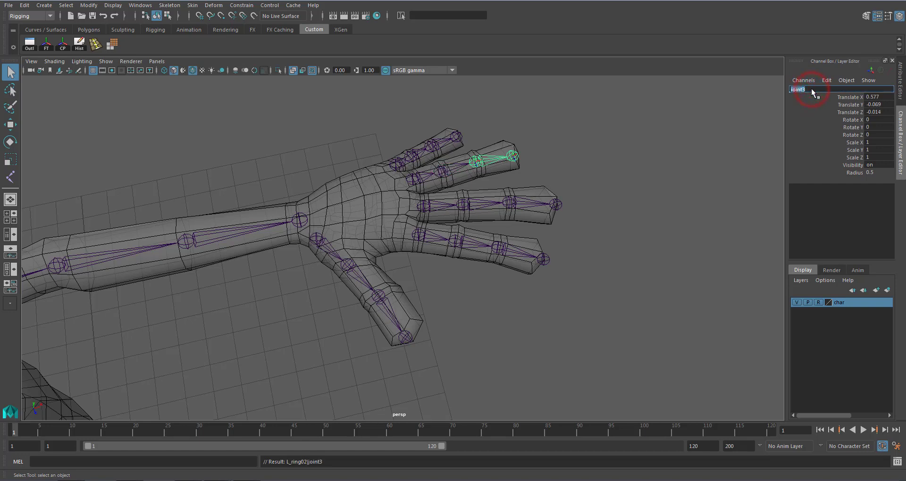
{"action": "key", "text": "Return"}
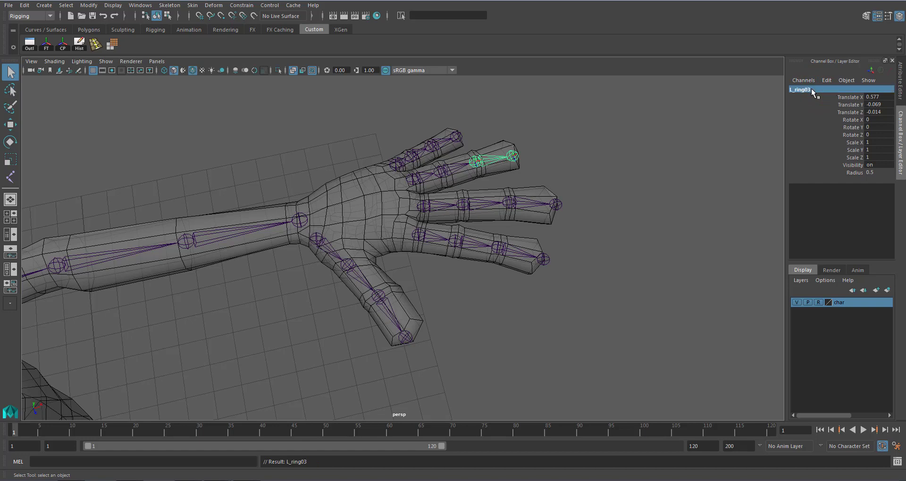
{"action": "key", "text": "Down"}
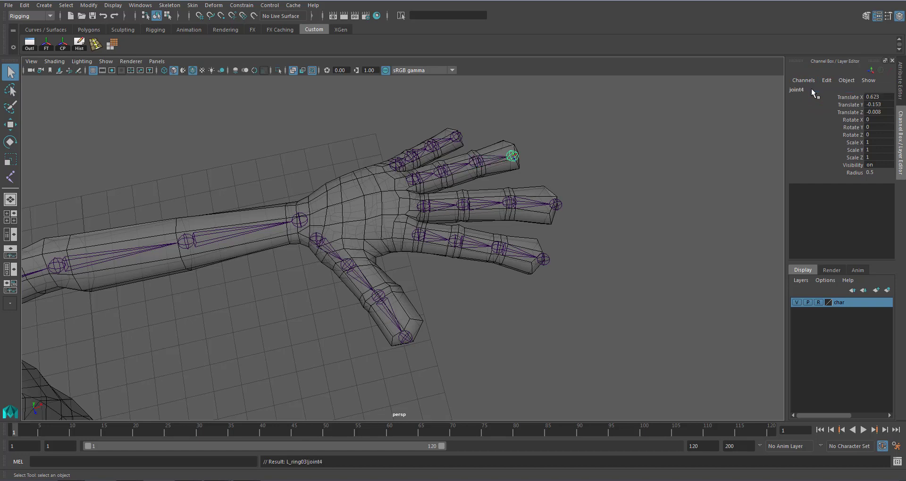
{"action": "left_click", "coordinate": [811, 90]}
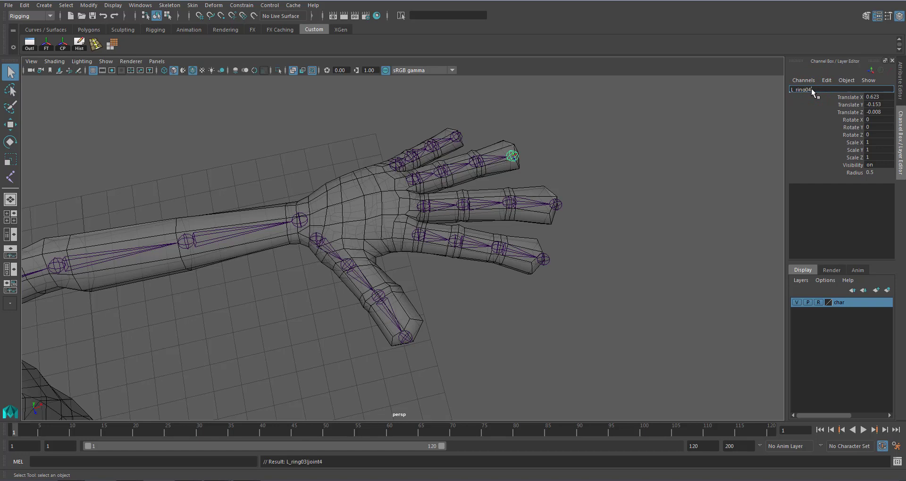
{"action": "key", "text": "Return"}
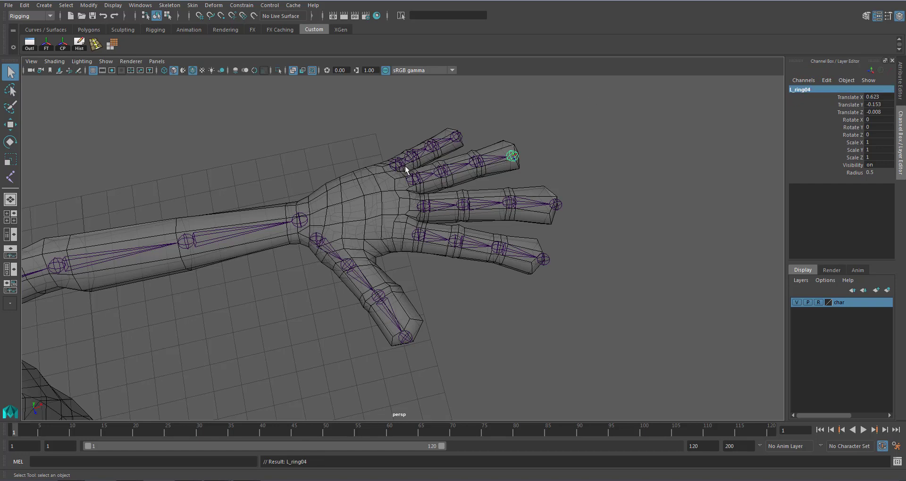
Step: Rename the root joint of the little finger chain as L_pinky01
{"action": "left_click", "coordinate": [390, 160]}
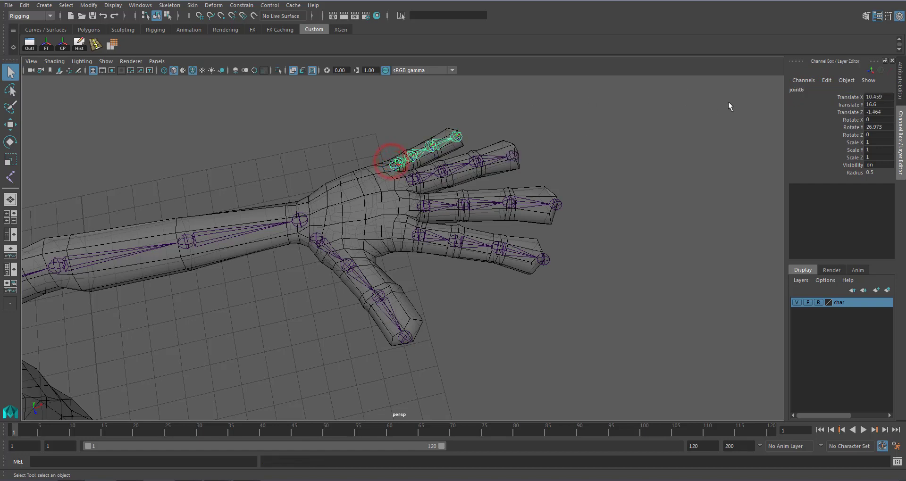
{"action": "left_click", "coordinate": [798, 90]}
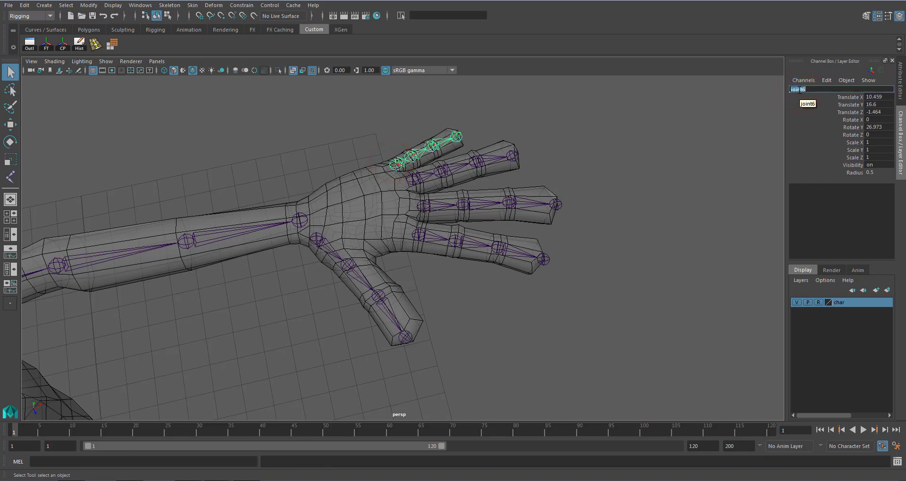
{"action": "type", "text": "L_pinky01"}
{"action": "key", "text": "Return"}
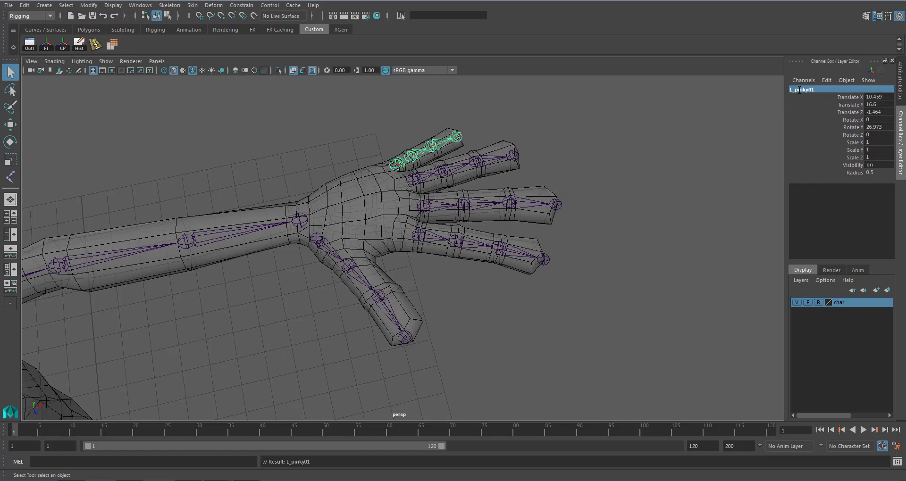
Step: Copy the L_pinky part of the root joint's name and reuse it to rename the little finger's second joint as L_pinky02
{"action": "left_click", "coordinate": [800, 89]}
{"action": "left_click", "coordinate": [808, 89]}
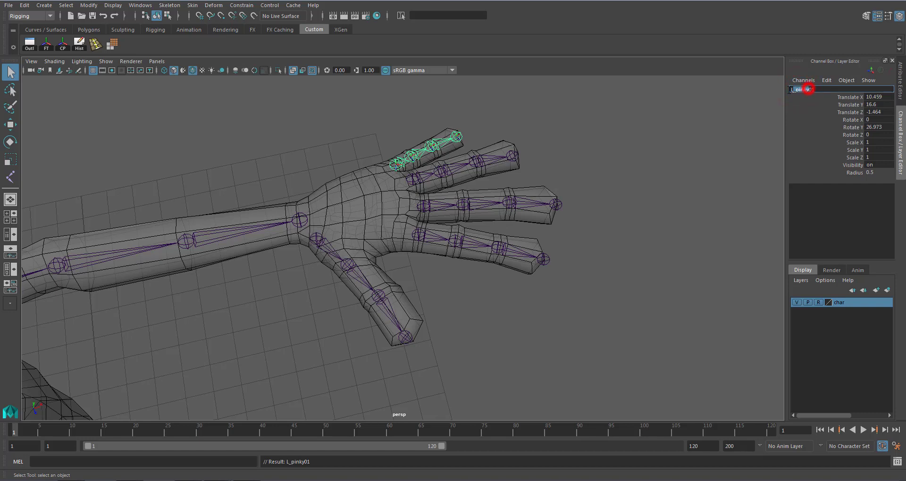
{"action": "left_click_drag", "start_coordinate": [808, 89], "coordinate": [795, 90]}
{"action": "left_click", "coordinate": [829, 89]}
{"action": "left_click", "coordinate": [412, 156]}
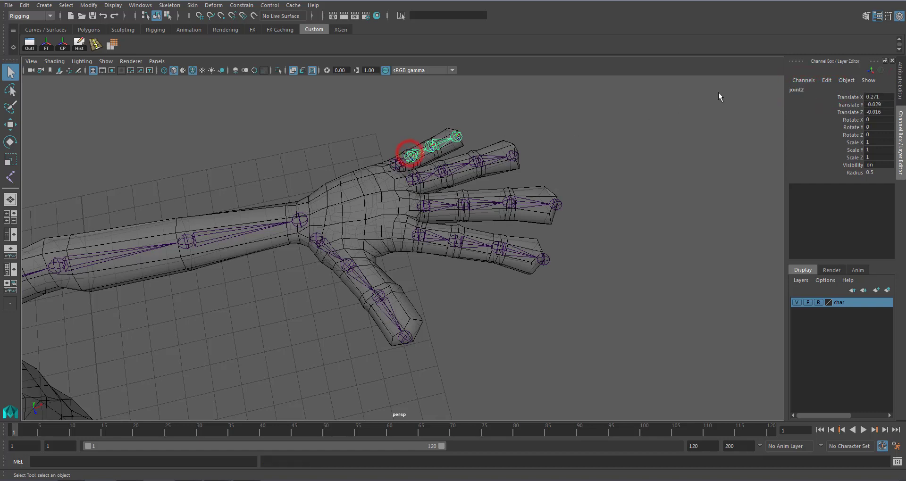
{"action": "left_click", "coordinate": [795, 90]}
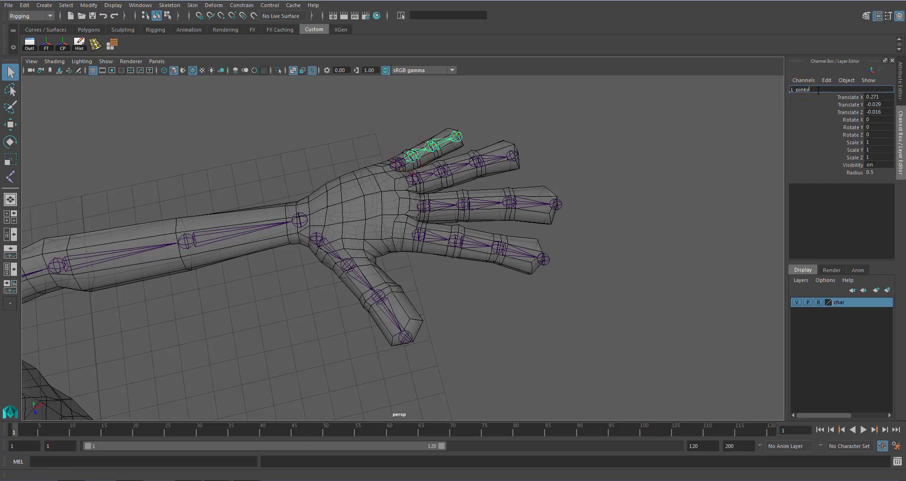
{"action": "type", "text": "L_pinky02"}
{"action": "key", "text": "Return"}
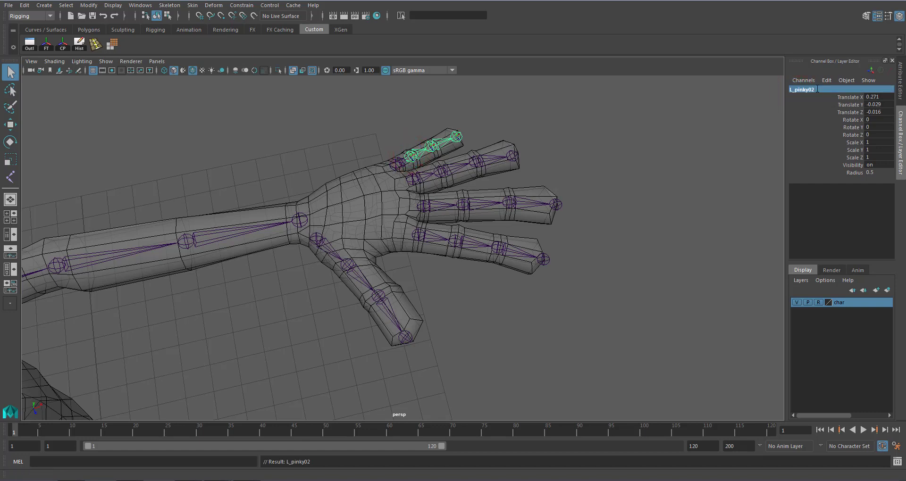
Step: Rename the little finger's third joint as L_pinky03 and its tip joint as L_pinky04, then clear the selection
{"action": "key", "text": "Down"}
{"action": "left_click", "coordinate": [817, 89]}
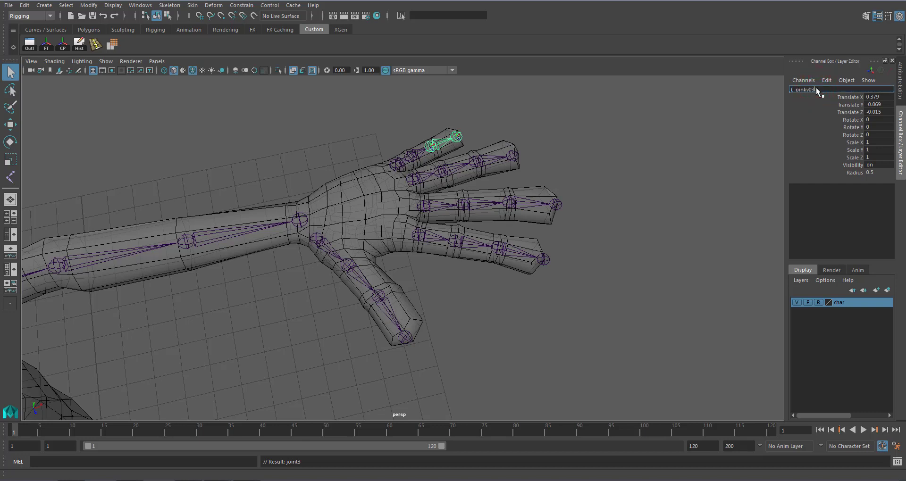
{"action": "type", "text": "L_pinky03"}
{"action": "key", "text": "Return"}
{"action": "key", "text": "Down"}
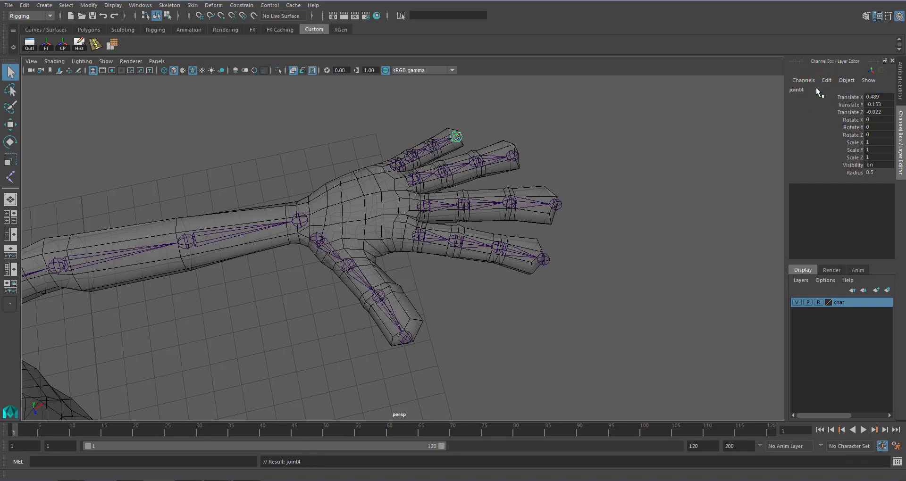
{"action": "left_click", "coordinate": [816, 89]}
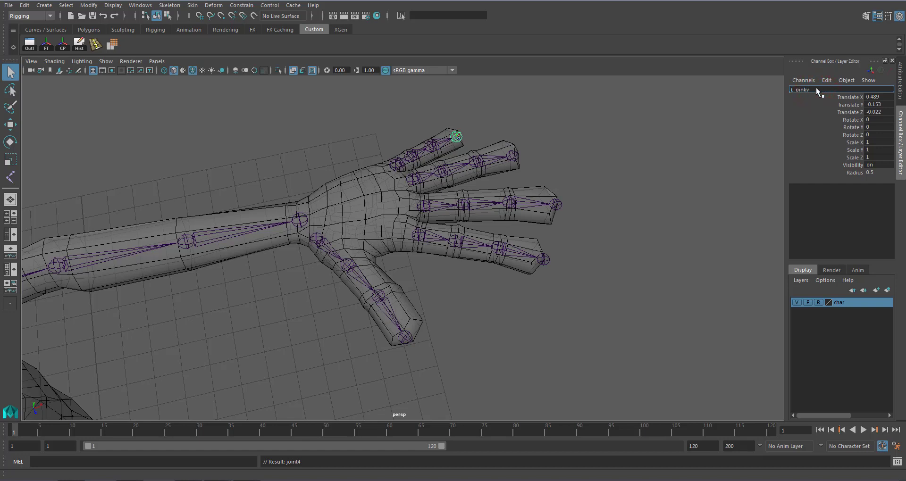
{"action": "key", "text": "Return"}
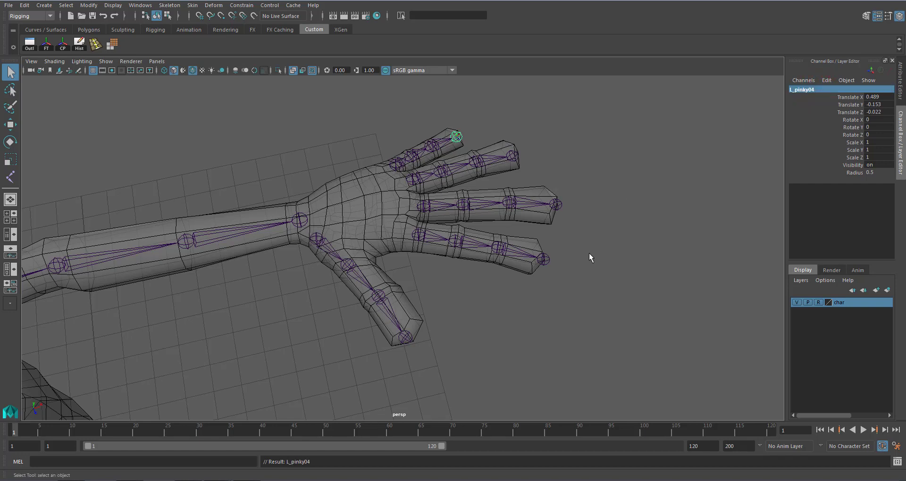
{"action": "left_click", "coordinate": [594, 270]}
{"action": "left_click_drag", "start_coordinate": [460, 318], "coordinate": [382, 285], "text": "alt"}
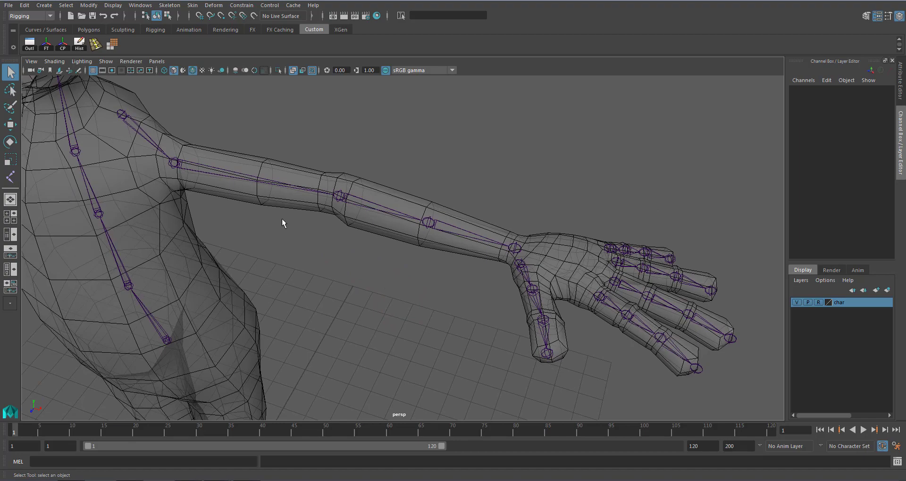
{"action": "left_click_drag", "start_coordinate": [301, 245], "coordinate": [323, 248], "text": "alt"}
{"action": "left_click_drag", "start_coordinate": [489, 237], "coordinate": [556, 228], "text": "alt"}
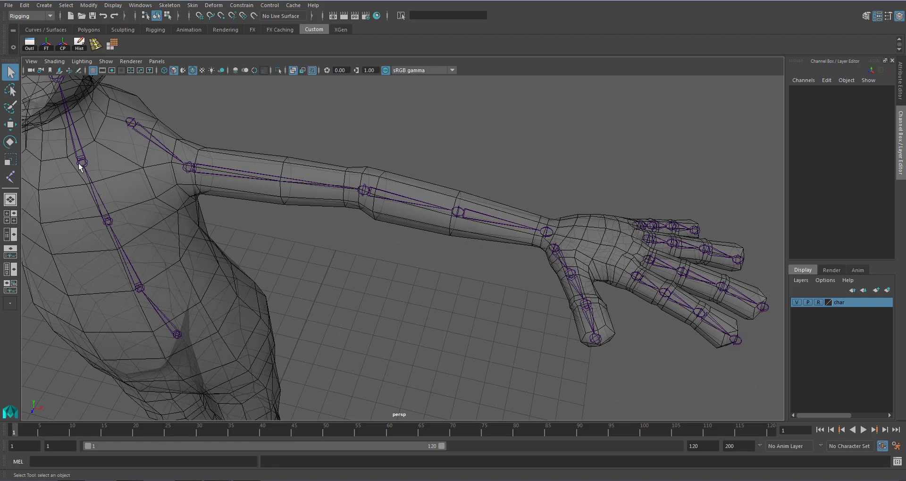
{"action": "left_click_drag", "start_coordinate": [434, 262], "coordinate": [435, 274], "text": "alt"}
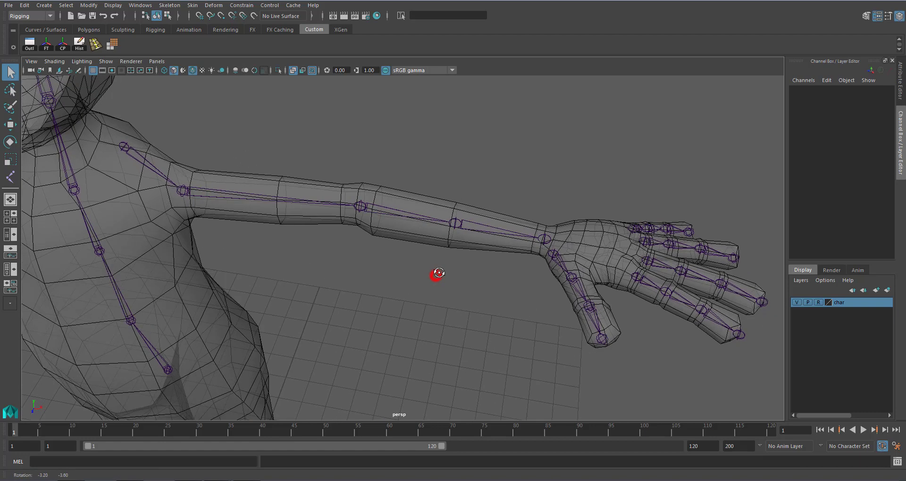